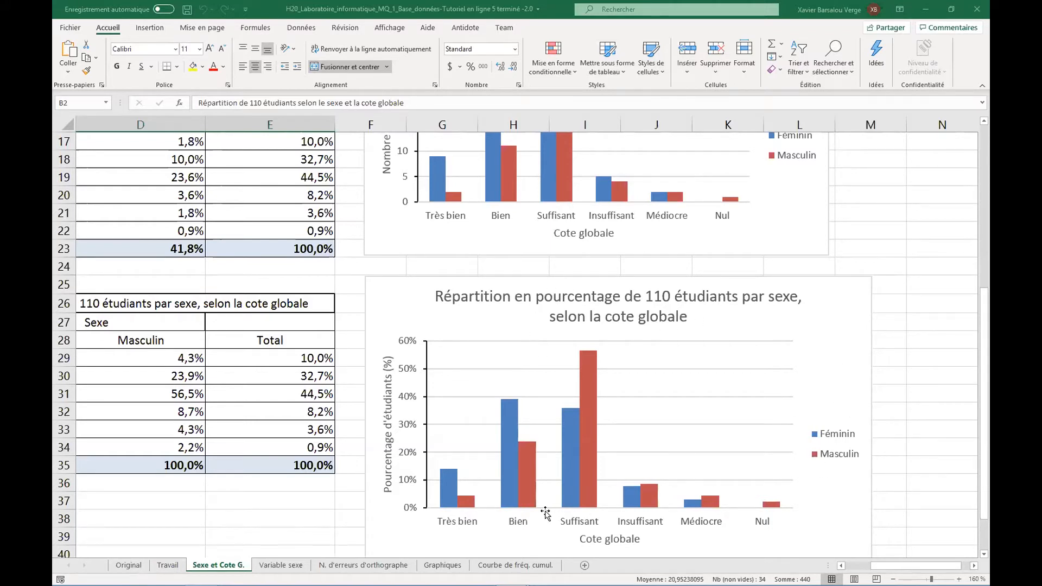
Step: Examine the count and percentage tables of students by sex and overall grade, comparing the Féminin and Masculin values for Très bien
{"action": "left_click_drag", "start_coordinate": [891, 569], "coordinate": [854, 570]}
{"action": "scroll", "coordinate": [363, 400], "scroll_direction": "up", "scroll_amount": 3}
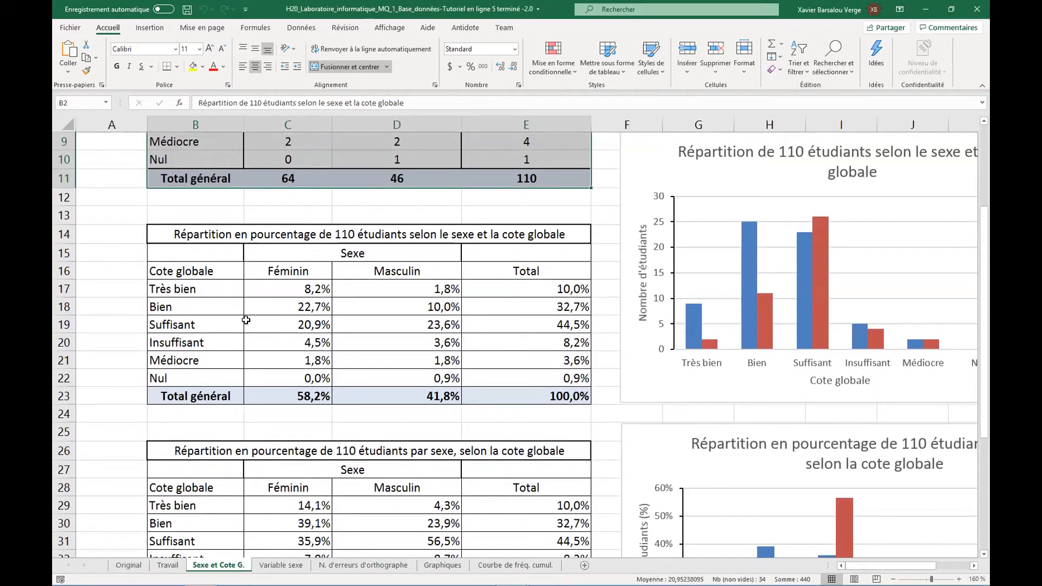
{"action": "left_click", "coordinate": [197, 276]}
{"action": "left_click", "coordinate": [325, 285]}
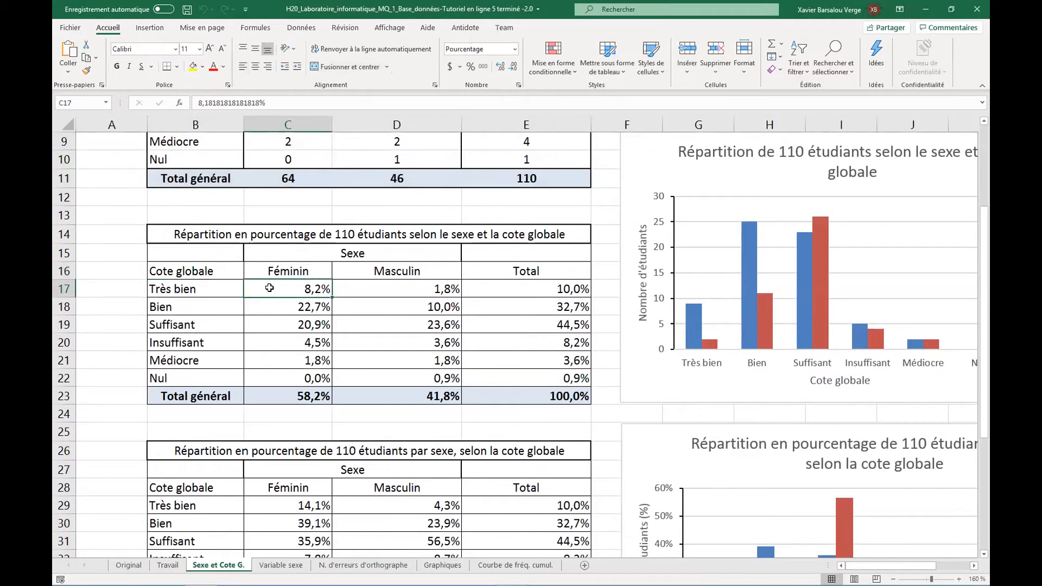
{"action": "left_click", "coordinate": [401, 286]}
{"action": "scroll", "coordinate": [399, 313], "scroll_direction": "up", "scroll_amount": 3}
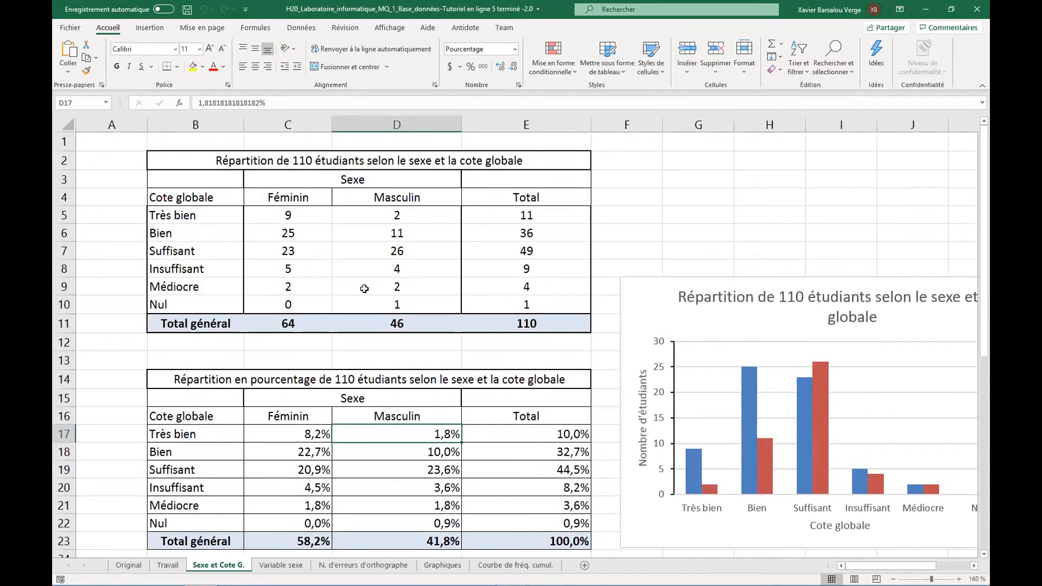
{"action": "left_click", "coordinate": [329, 214]}
{"action": "left_click", "coordinate": [362, 214]}
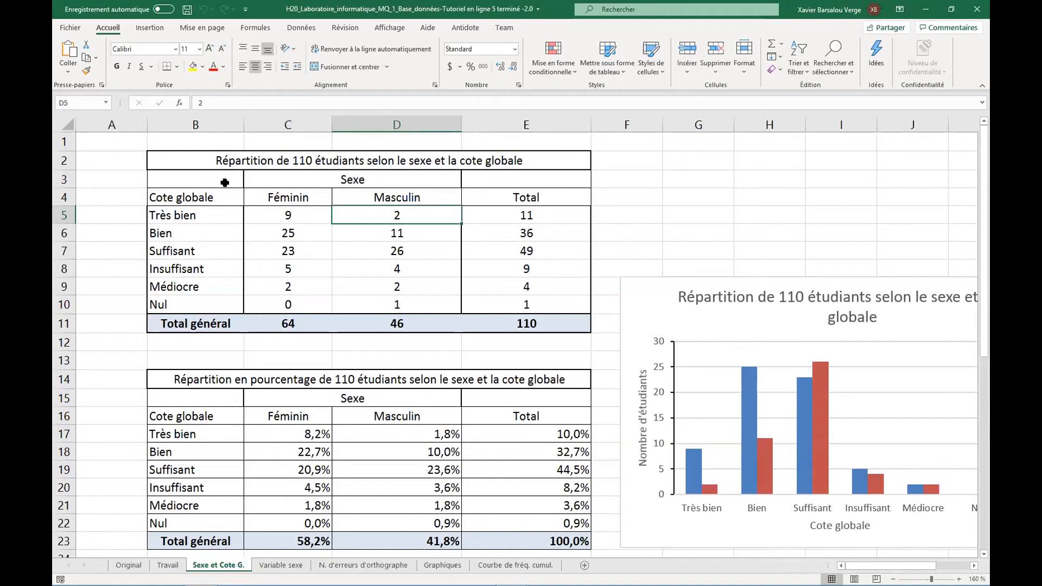
Step: Copy the whole table "Répartition de 110 étudiants selon le sexe et la cote globale" in B2:E11
{"action": "left_click", "coordinate": [176, 165]}
{"action": "left_click_drag", "start_coordinate": [176, 165], "coordinate": [196, 324]}
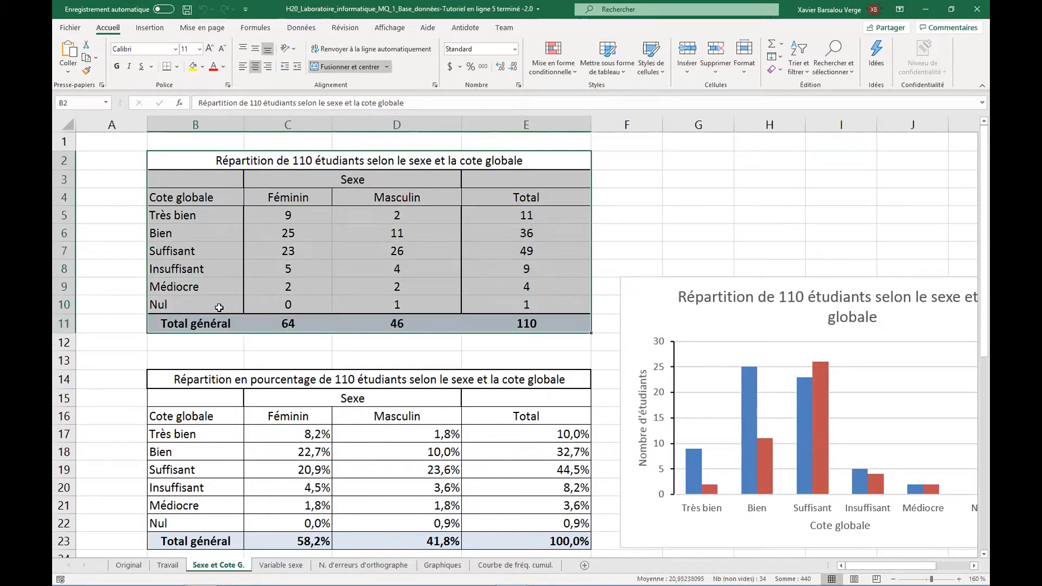
{"action": "key", "text": "ctrl+c"}
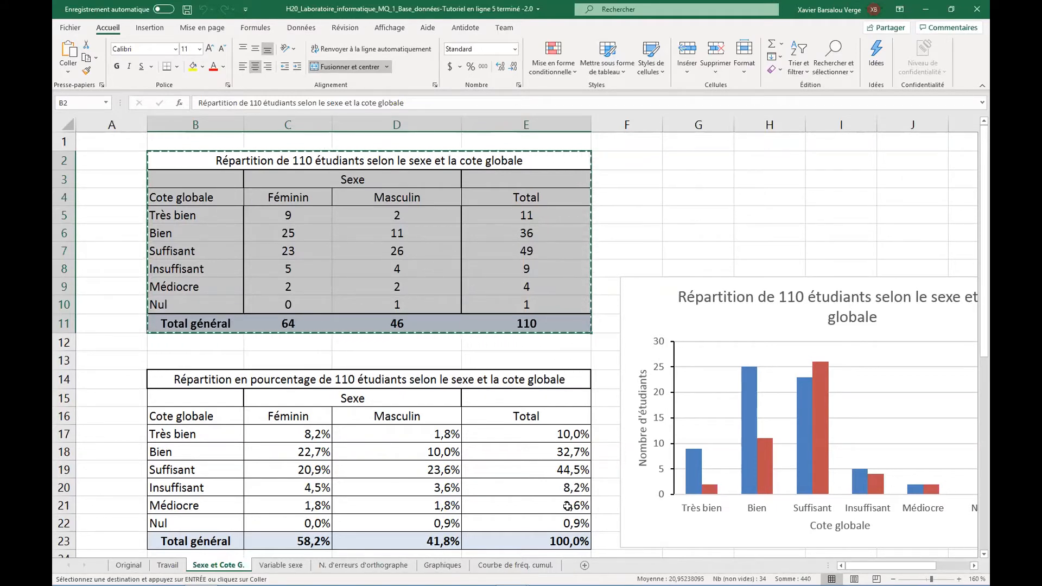
Step: Add a new worksheet and name it "Khi carré -"
{"action": "left_click", "coordinate": [585, 566]}
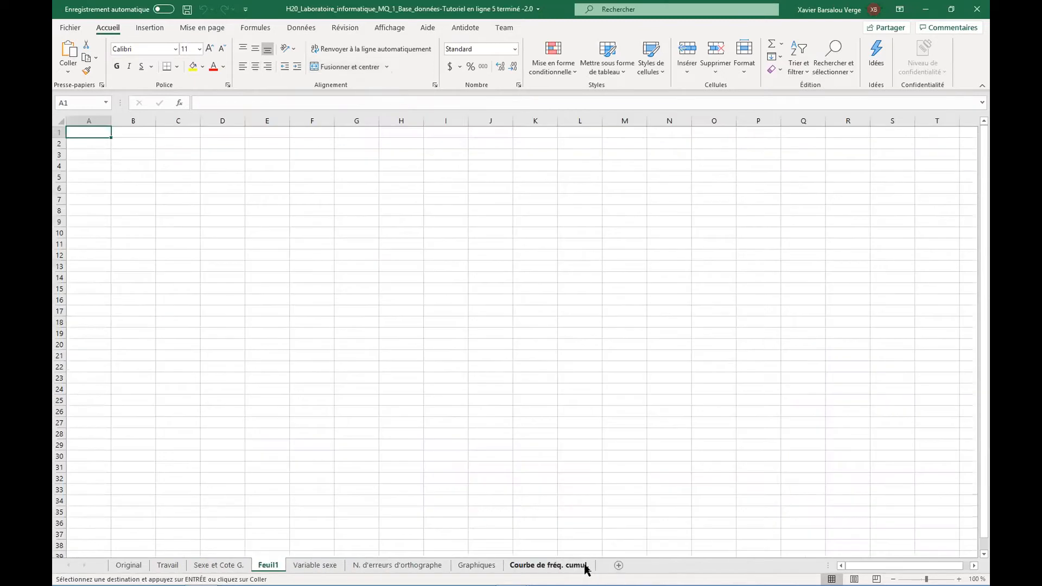
{"action": "double_click", "coordinate": [268, 565]}
{"action": "type", "text": "Khi carre"}
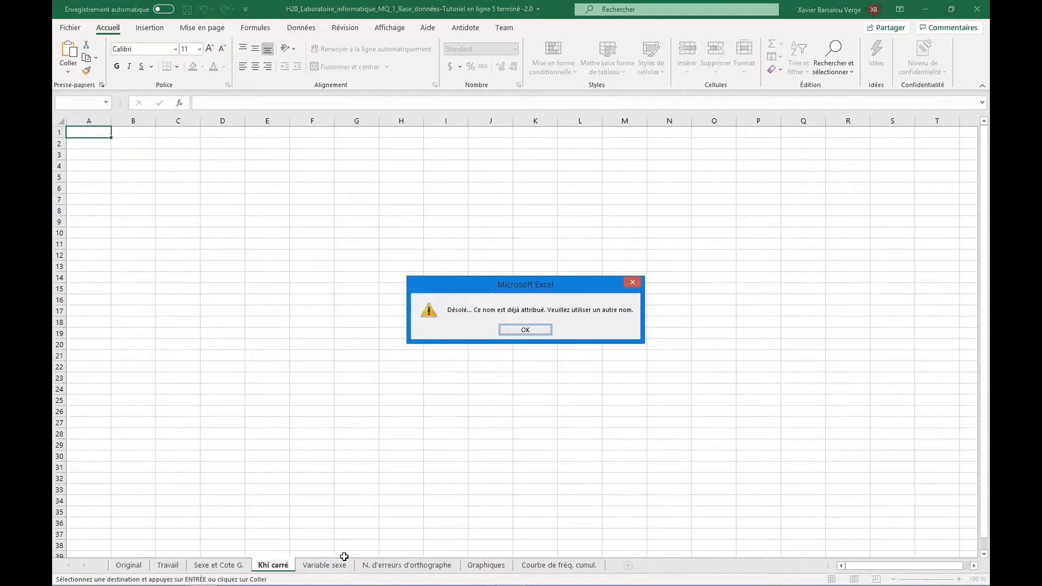
{"action": "key", "text": "Return"}
{"action": "type", "text": "-"}
{"action": "key", "text": "Return"}
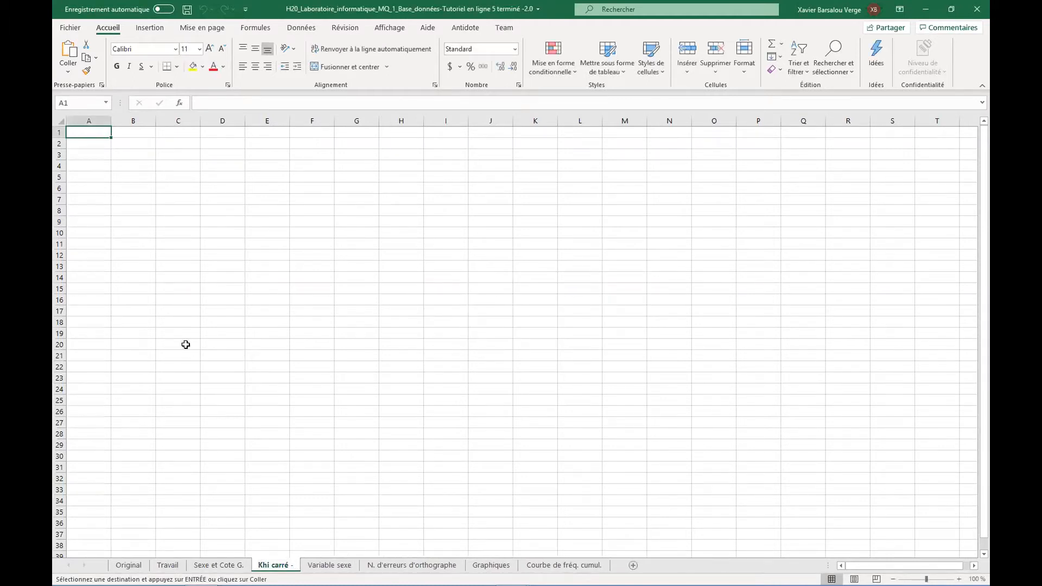
Step: Paste the copied table at cell B3 and widen columns B to E so its contents fit
{"action": "left_click", "coordinate": [143, 158]}
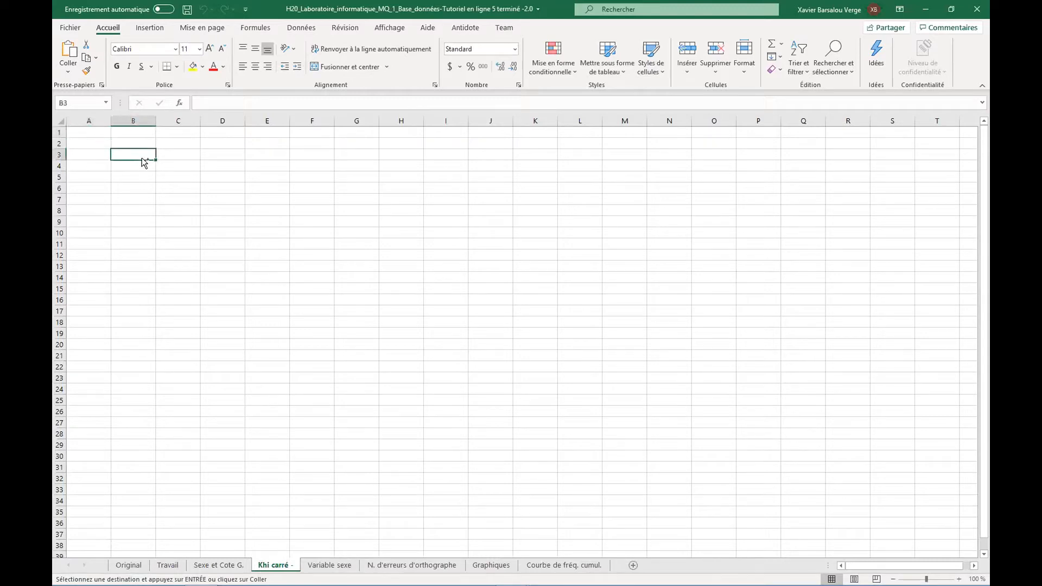
{"action": "type", "text": "Répartition de 110 étudiants selon le sexe et la cote globale\t\t\t \tSexe\t\t Cote globale\tFéminin\tMasculin\tTotal Très bien\t9\t2\t11 Bien\t25\t11\t36 Suffisant\t23\t26\t49 Insuffisant\t5\t4\t9 Médiocre\t2\t2\t4 Nul\t0\t1\t1 Total général\t64\t46\t110"}
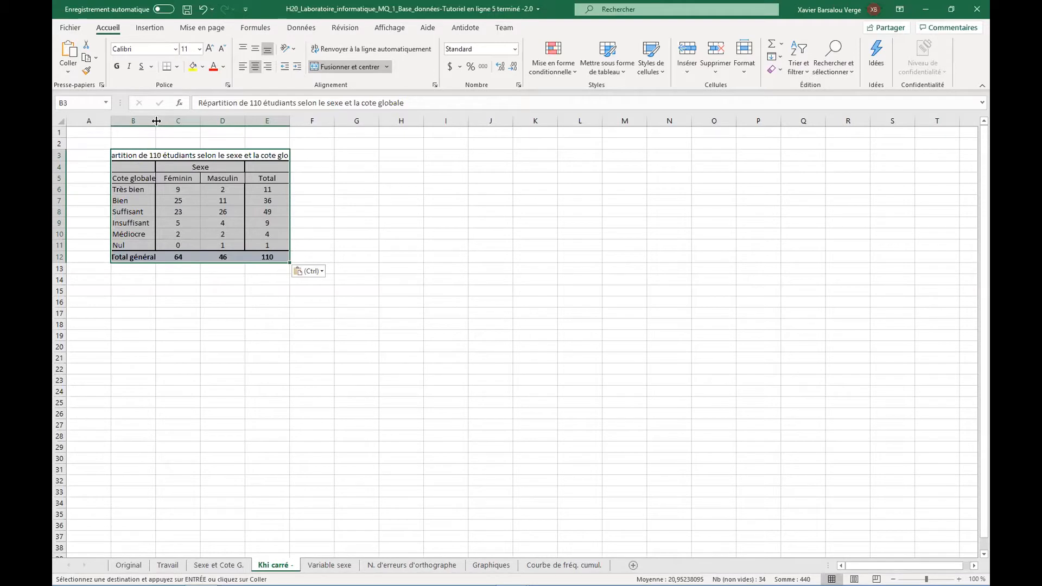
{"action": "left_click_drag", "start_coordinate": [156, 121], "coordinate": [202, 121]}
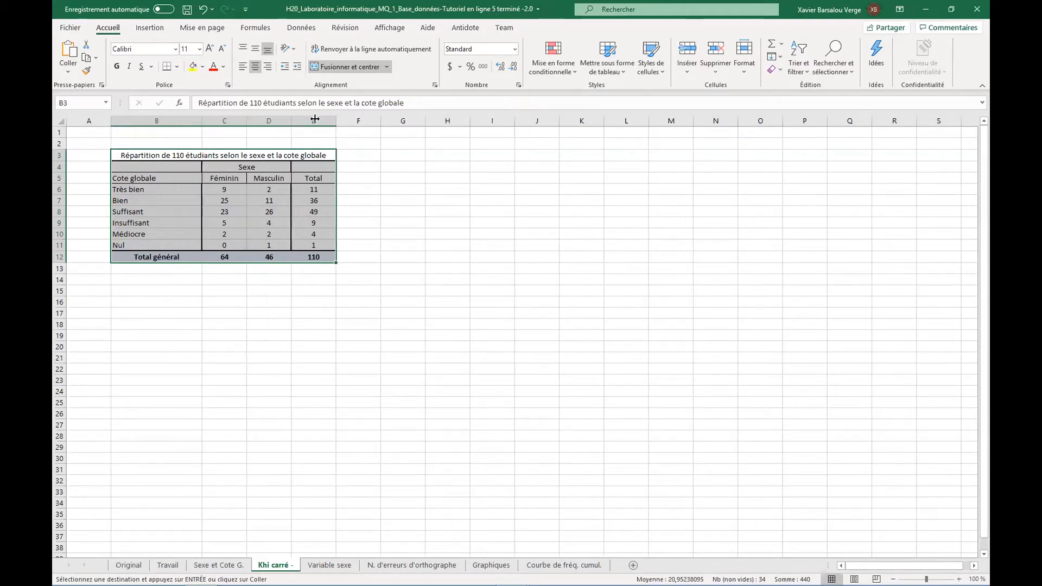
{"action": "left_click", "coordinate": [177, 283]}
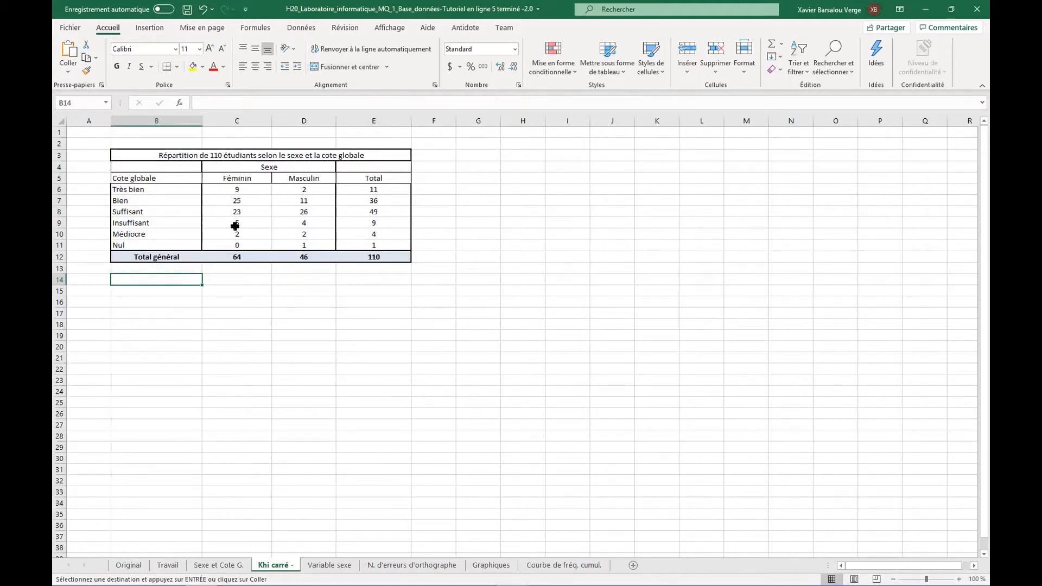
Step: Replace the pasted table's title in B3 with "Tableau de fréquences observées"
{"action": "left_click", "coordinate": [240, 177]}
{"action": "left_click", "coordinate": [296, 179]}
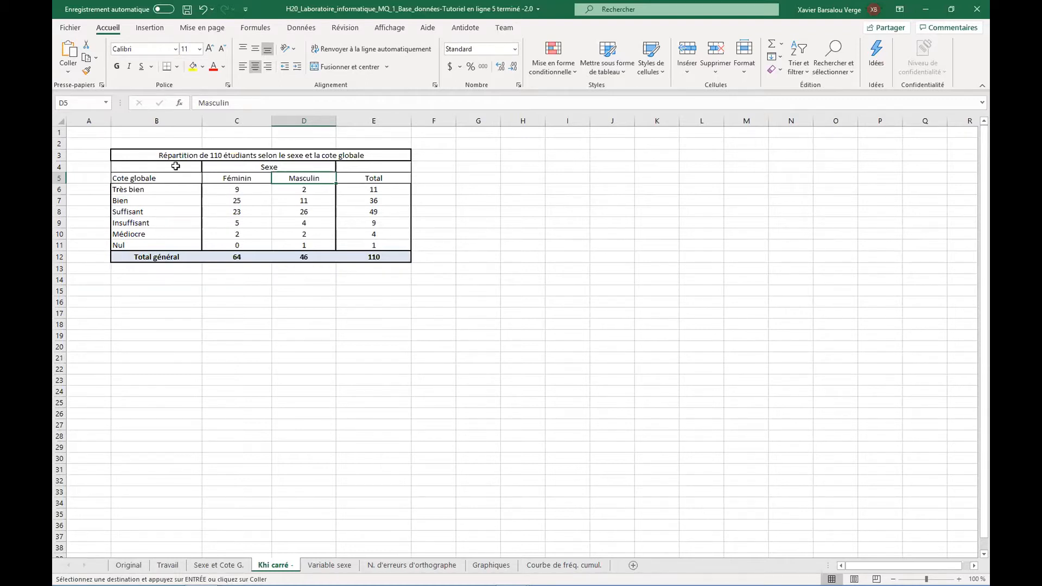
{"action": "left_click", "coordinate": [244, 156]}
{"action": "key", "text": "Delete"}
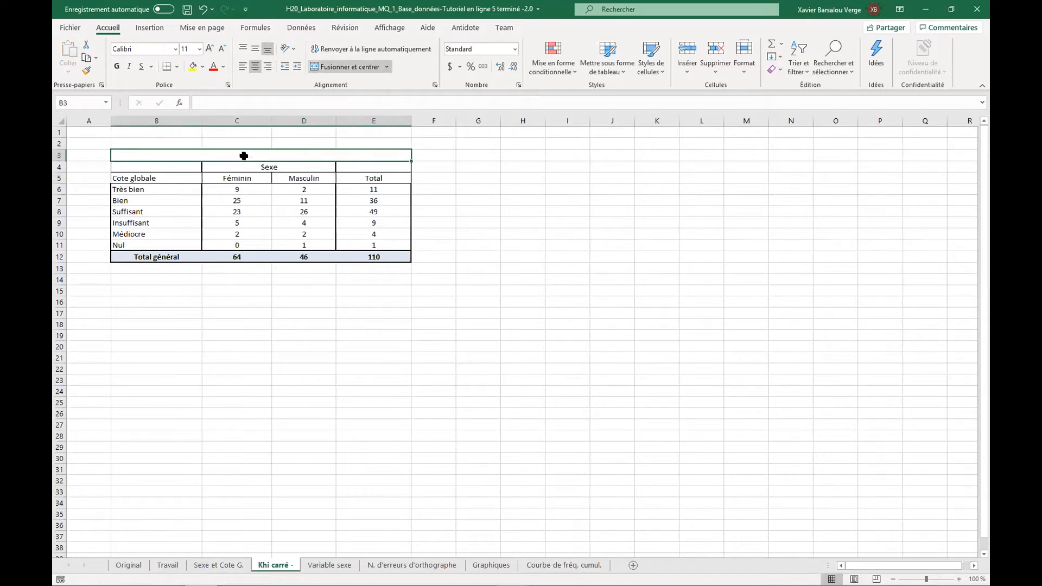
{"action": "type", "text": "Fr"}
{"action": "key", "text": "BackSpace"}
{"action": "key", "text": "BackSpace"}
{"action": "type", "text": "Tableau de fréquences observées"}
{"action": "key", "text": "Return"}
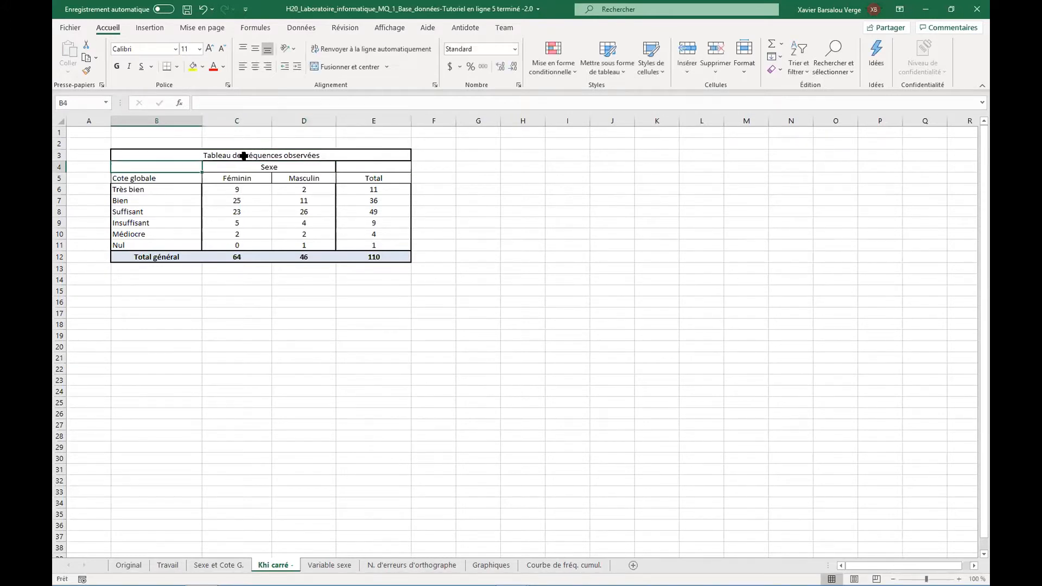
Step: Fill the title cell of the observed frequencies table with the olive green theme colour
{"action": "left_click", "coordinate": [244, 156]}
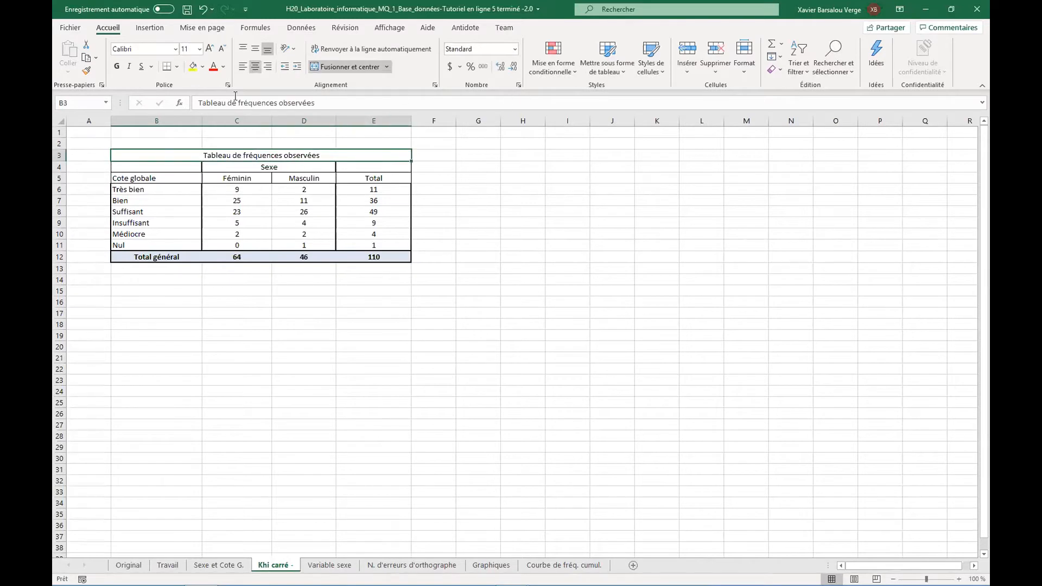
{"action": "left_click", "coordinate": [204, 68]}
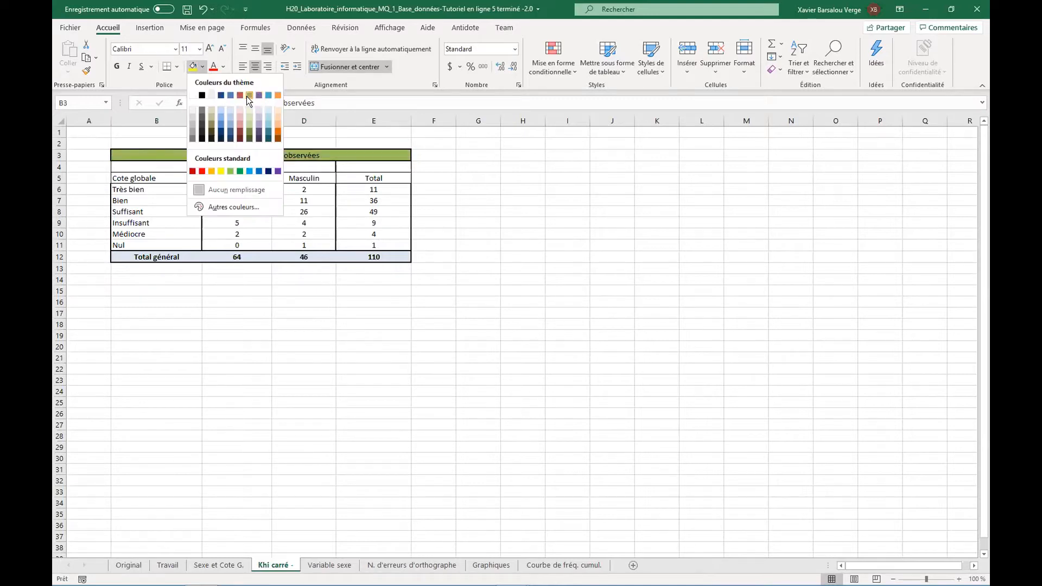
{"action": "left_click", "coordinate": [247, 96]}
{"action": "left_click", "coordinate": [166, 178]}
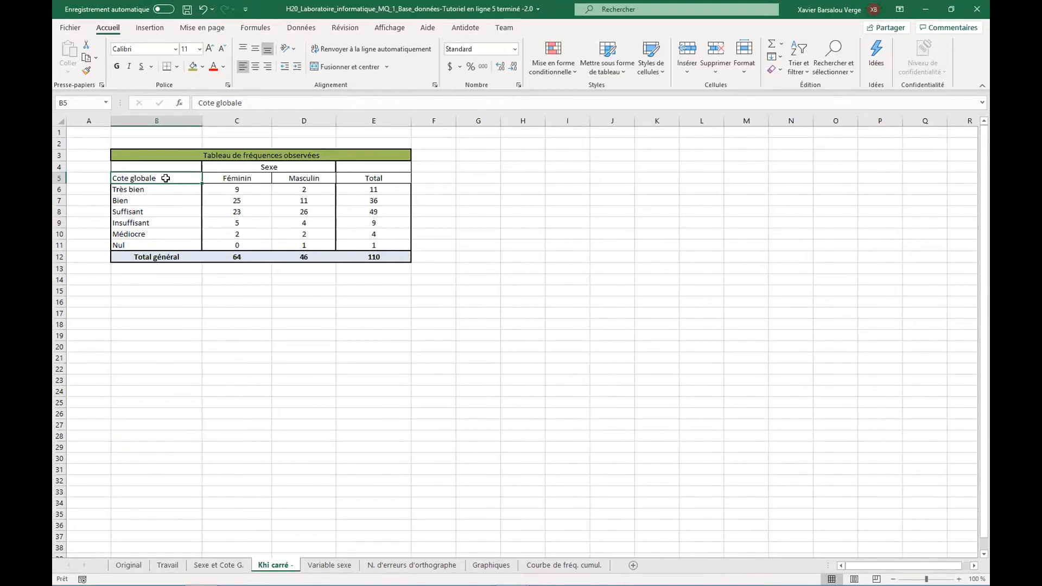
Step: Duplicate the entire observed frequencies table (B3:E12) below it, starting at cell B16
{"action": "left_click_drag", "start_coordinate": [158, 150], "coordinate": [182, 257]}
{"action": "key", "text": "ctrl+c"}
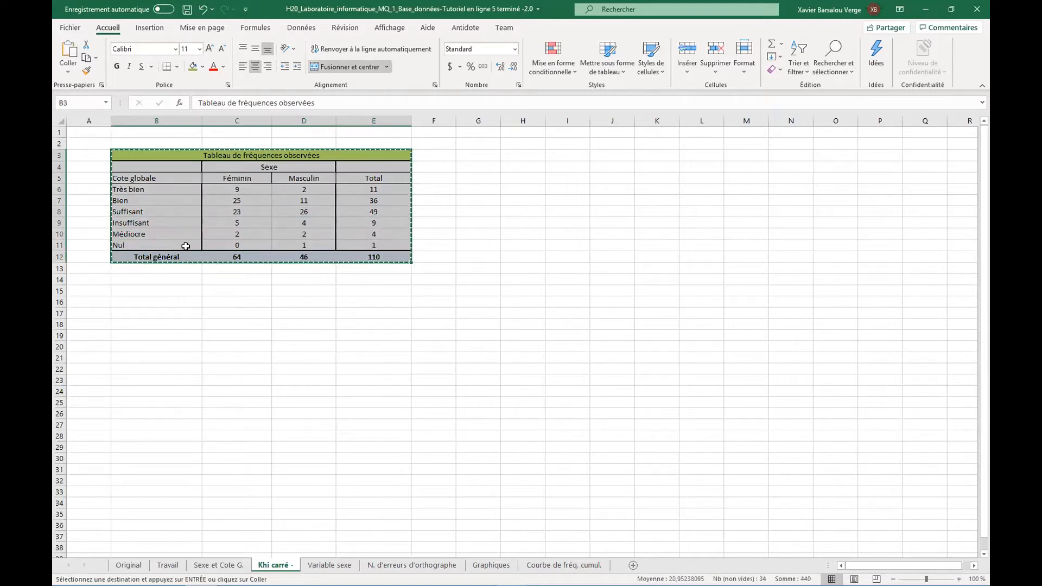
{"action": "left_click", "coordinate": [150, 301]}
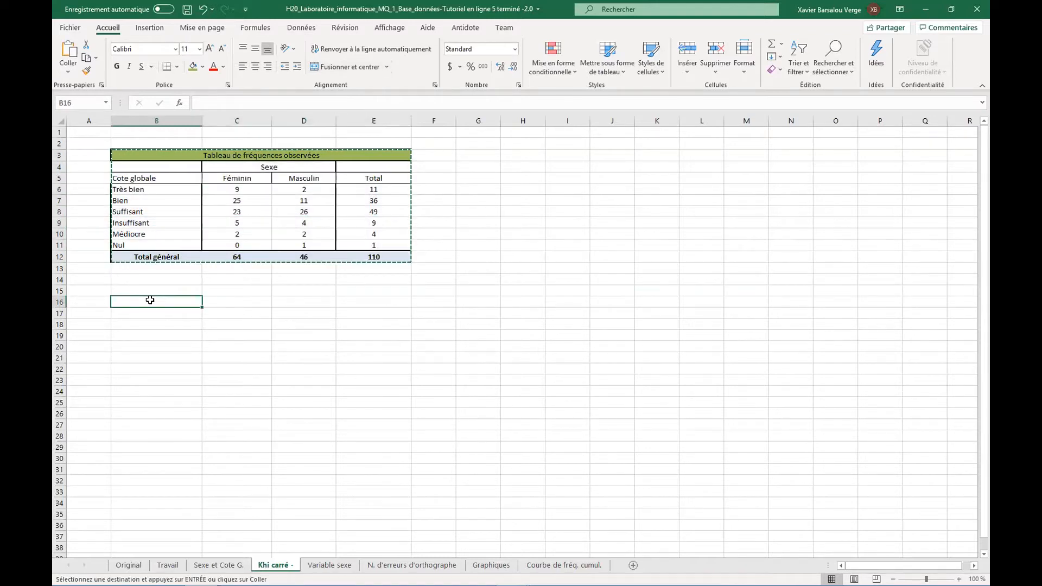
{"action": "key", "text": "ctrl+v"}
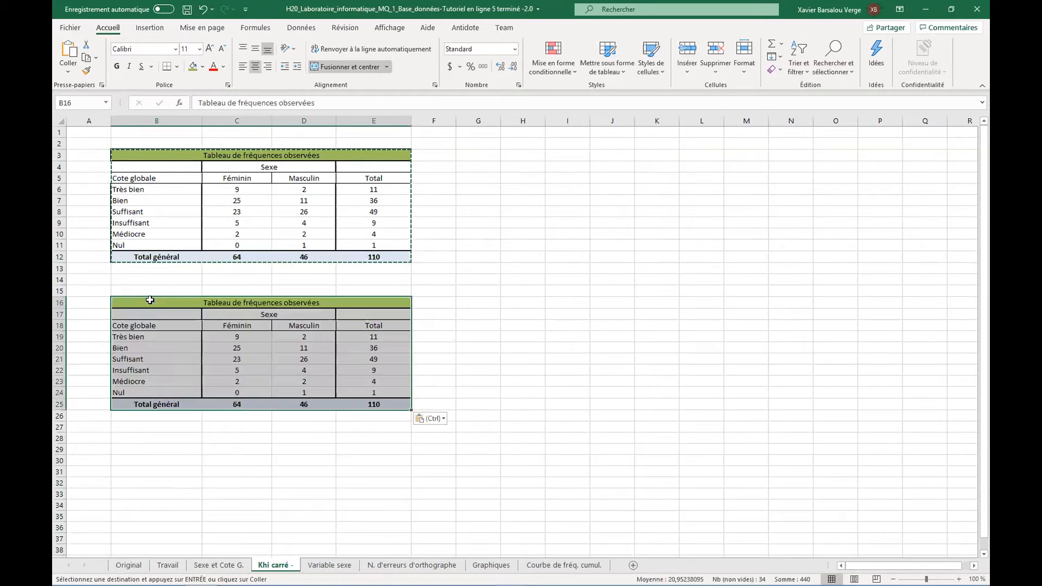
Step: Change the title of the lower table to "Tableau de fréquences théoriques"
{"action": "left_click", "coordinate": [227, 301]}
{"action": "double_click", "coordinate": [236, 302]}
{"action": "left_click_drag", "start_coordinate": [323, 300], "coordinate": [284, 304]}
{"action": "type", "text": "th"}
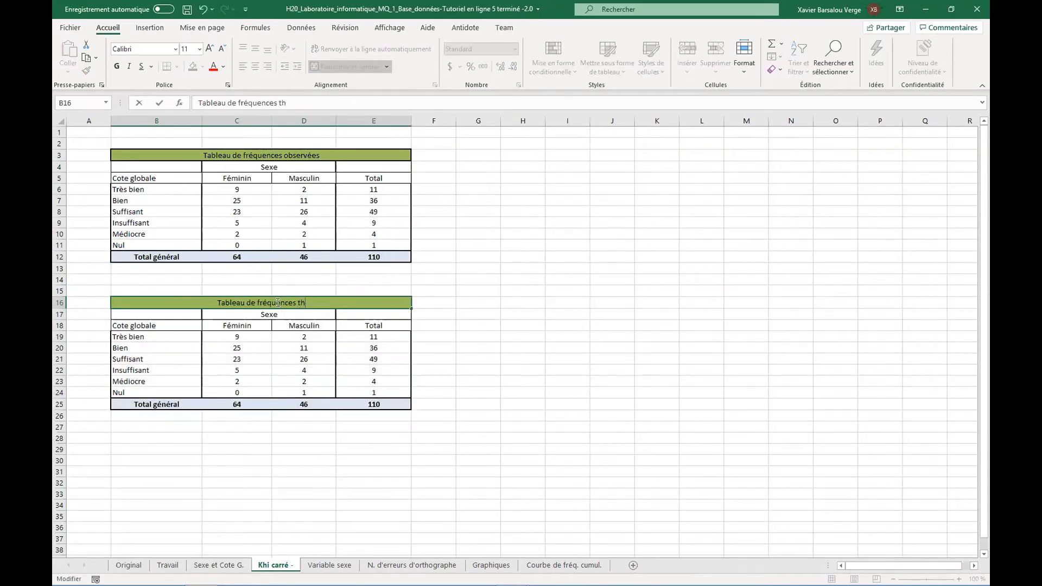
{"action": "type", "text": "éoriques"}
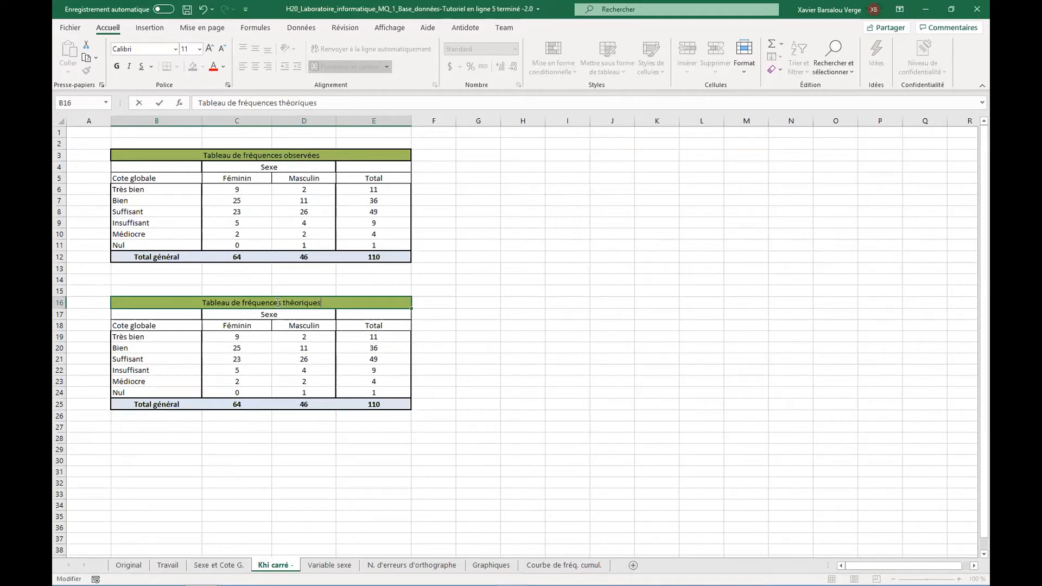
{"action": "left_click", "coordinate": [298, 318]}
Step: Fill the title cell of the theoretical frequencies table with the orange theme colour
{"action": "left_click", "coordinate": [319, 303]}
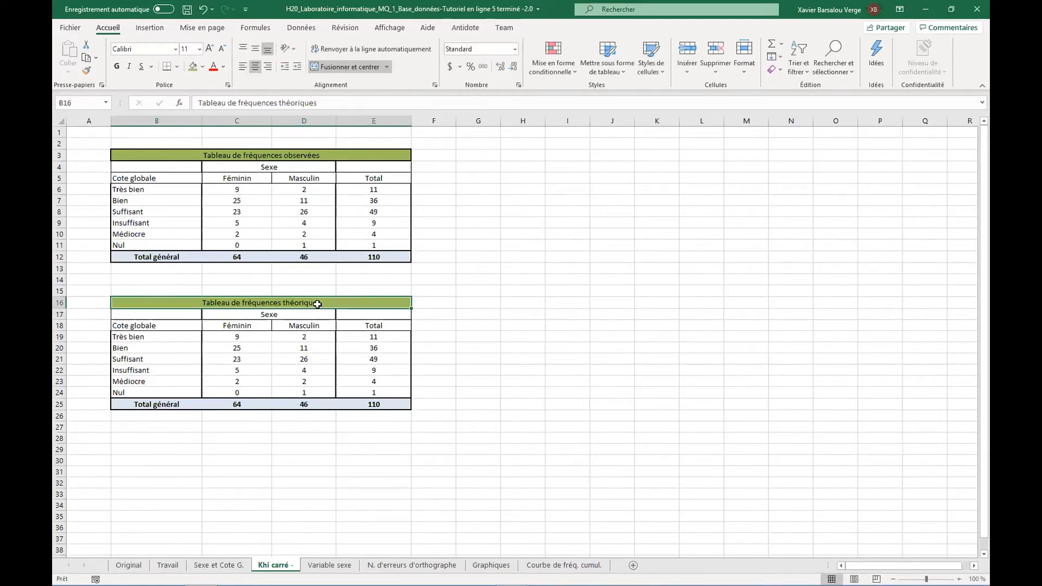
{"action": "left_click", "coordinate": [203, 63]}
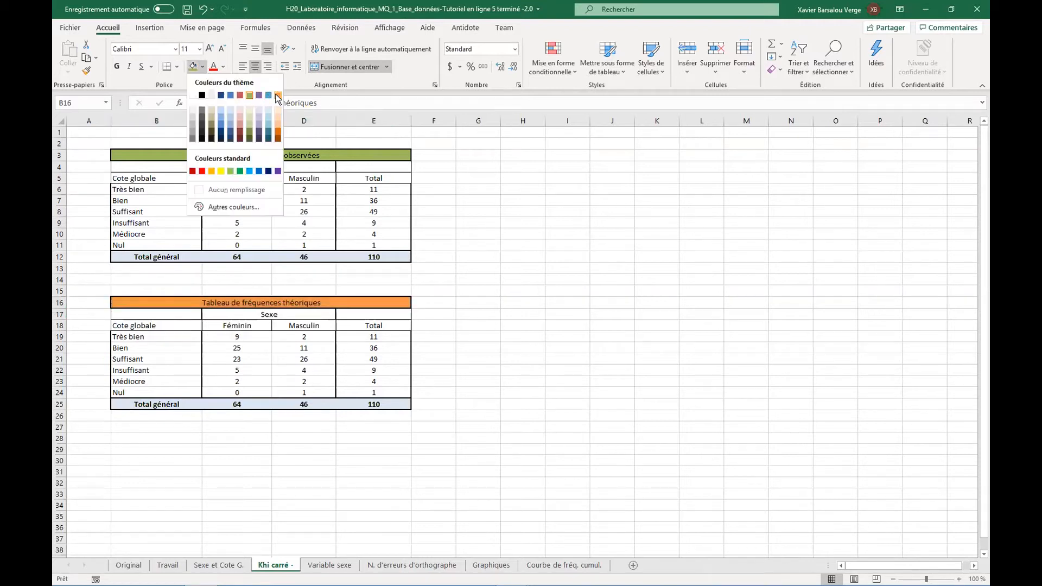
{"action": "left_click", "coordinate": [276, 95]}
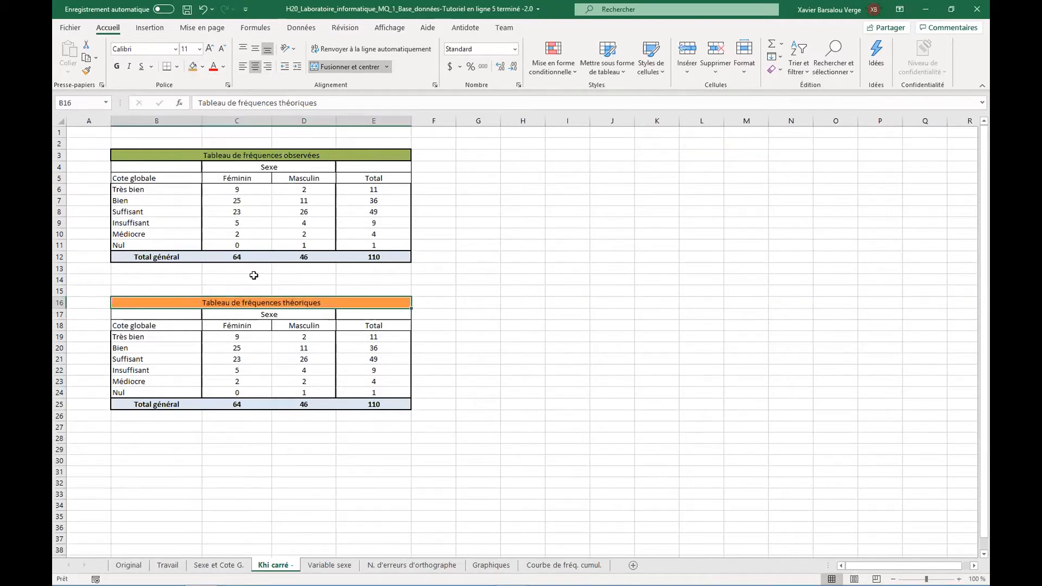
Step: Clear the Féminin and Masculin frequencies in C19:D24 of the theoretical table, keeping its totals
{"action": "left_click", "coordinate": [266, 334]}
{"action": "left_click_drag", "start_coordinate": [244, 336], "coordinate": [285, 389]}
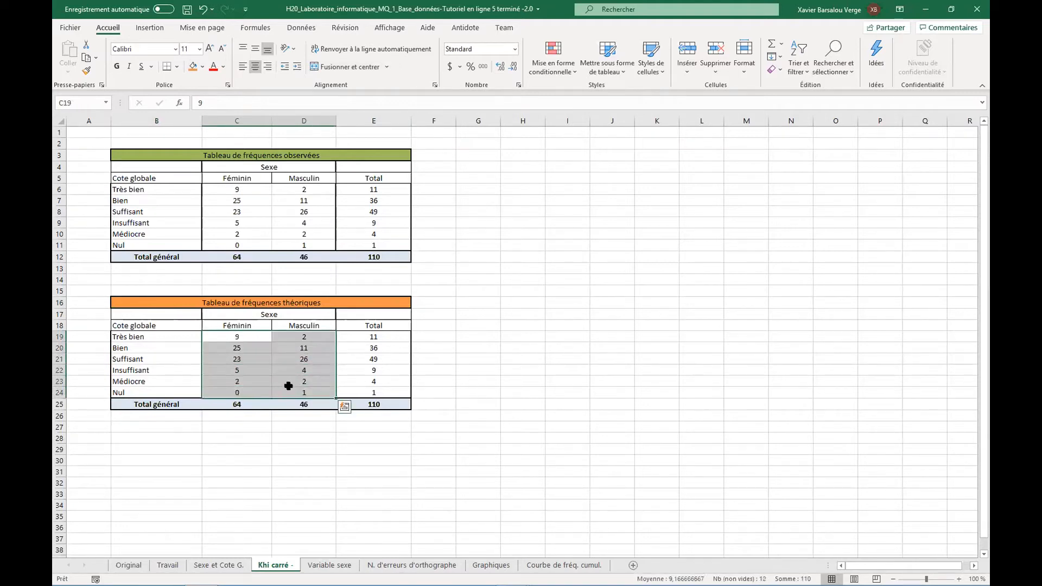
{"action": "key", "text": "Delete"}
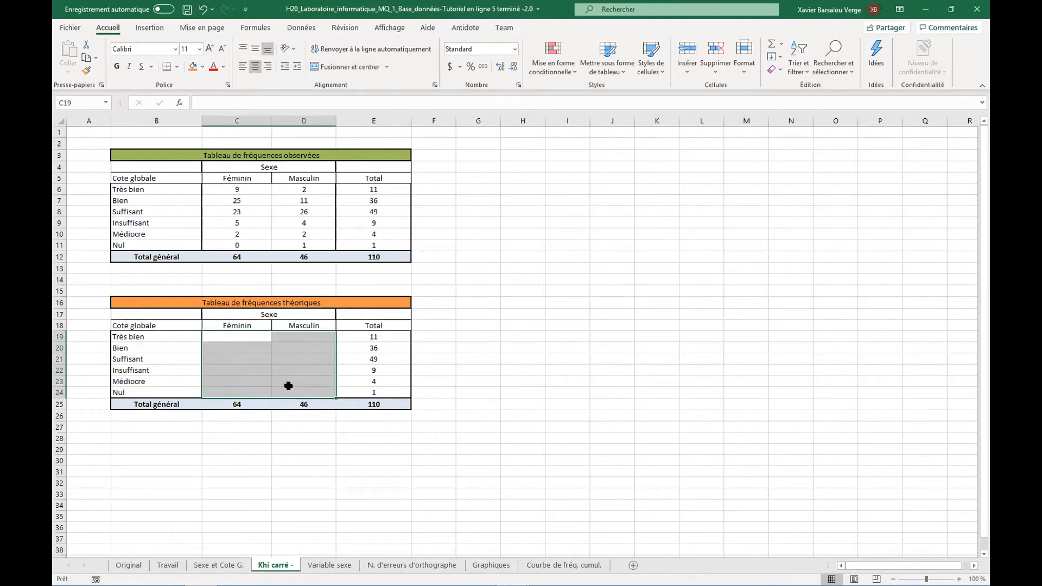
{"action": "left_click", "coordinate": [235, 335]}
{"action": "left_click", "coordinate": [372, 338]}
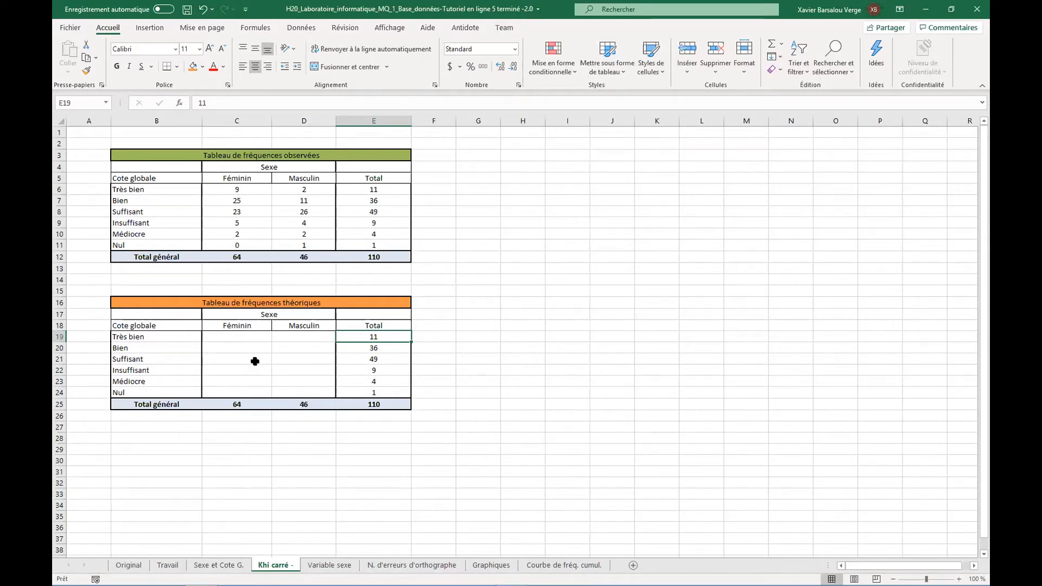
{"action": "left_click", "coordinate": [236, 338]}
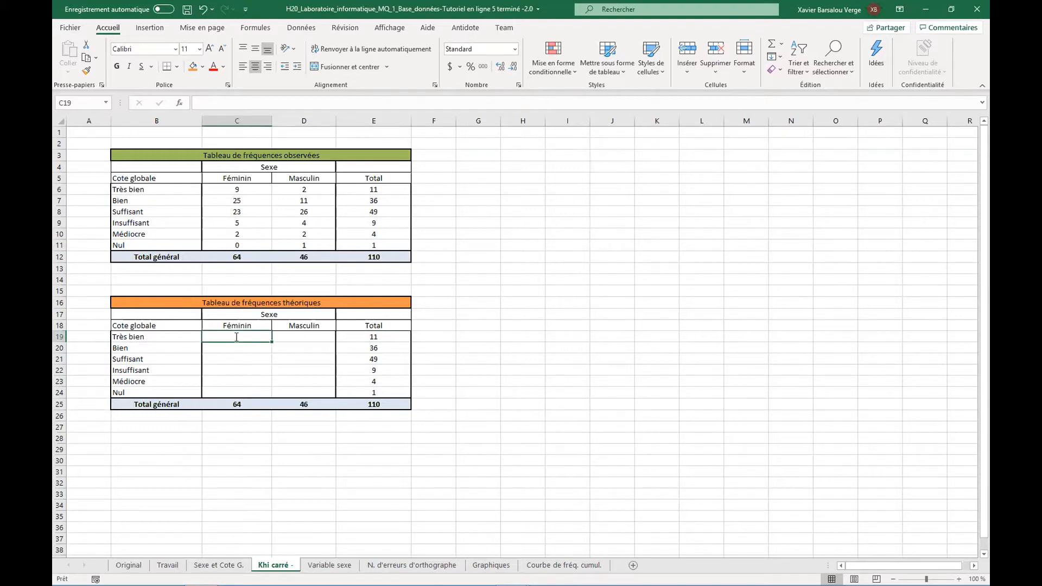
{"action": "double_click", "coordinate": [236, 337]}
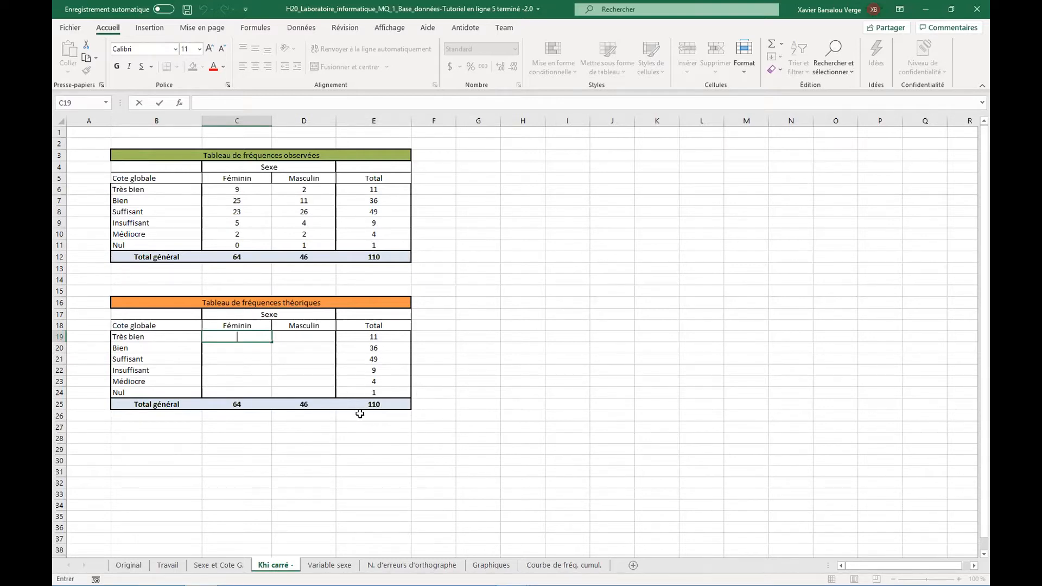
{"action": "left_click", "coordinate": [297, 339]}
{"action": "left_click", "coordinate": [252, 339]}
{"action": "left_click", "coordinate": [251, 347]}
{"action": "left_click", "coordinate": [295, 350]}
{"action": "left_click", "coordinate": [293, 340]}
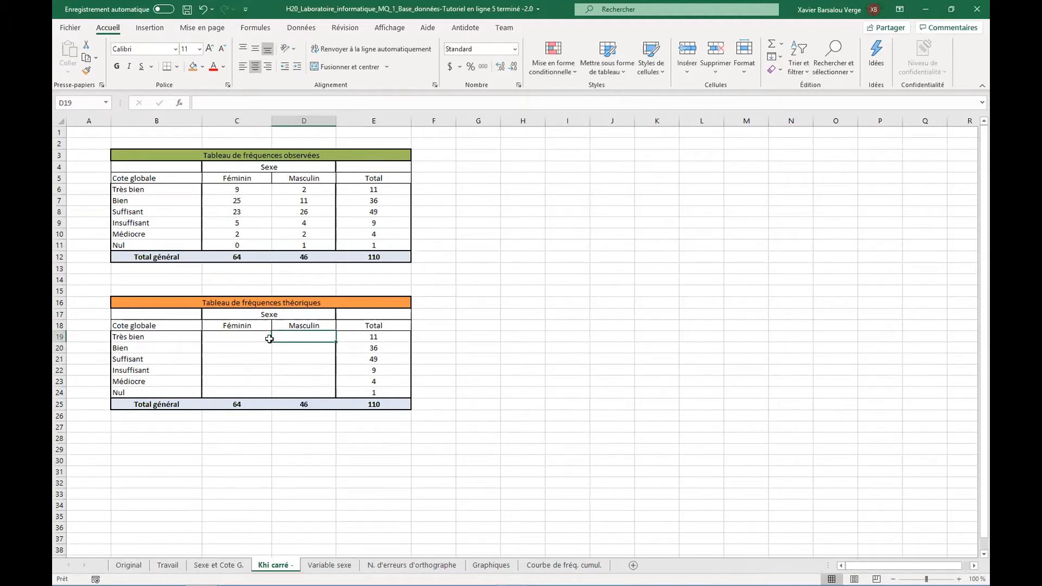
Step: Calculate the Féminin theoretical frequency for Très bien in C19 with the formula =11*64/110
{"action": "double_click", "coordinate": [237, 337]}
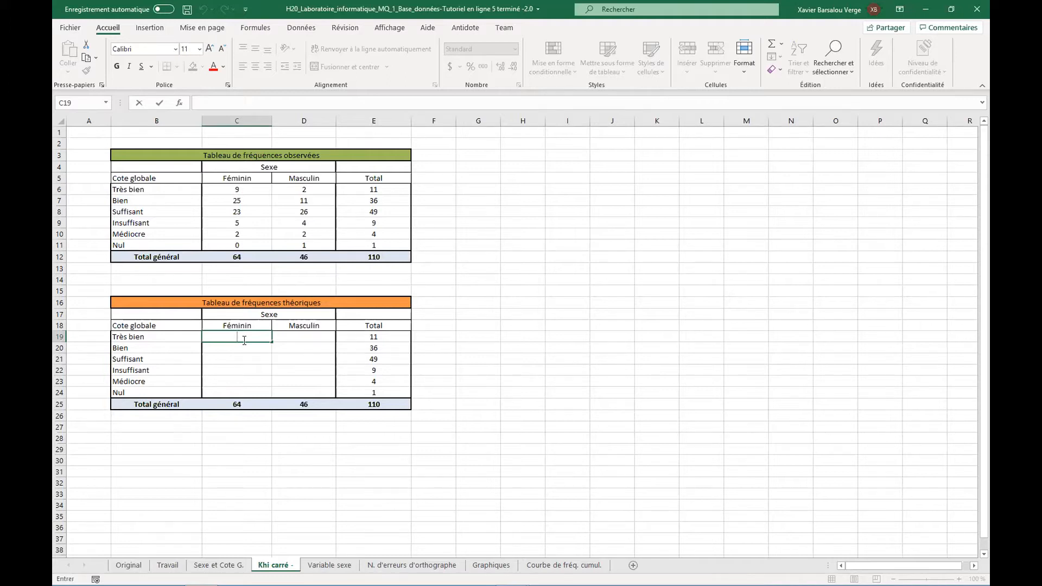
{"action": "type", "text": "=11*64/110"}
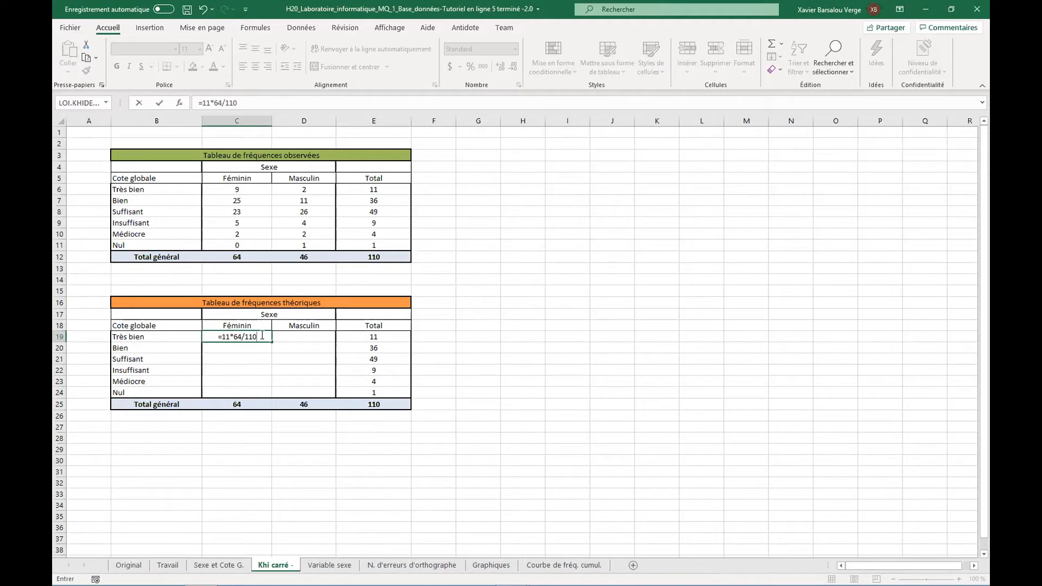
{"action": "key", "text": "Return"}
{"action": "left_click", "coordinate": [241, 339]}
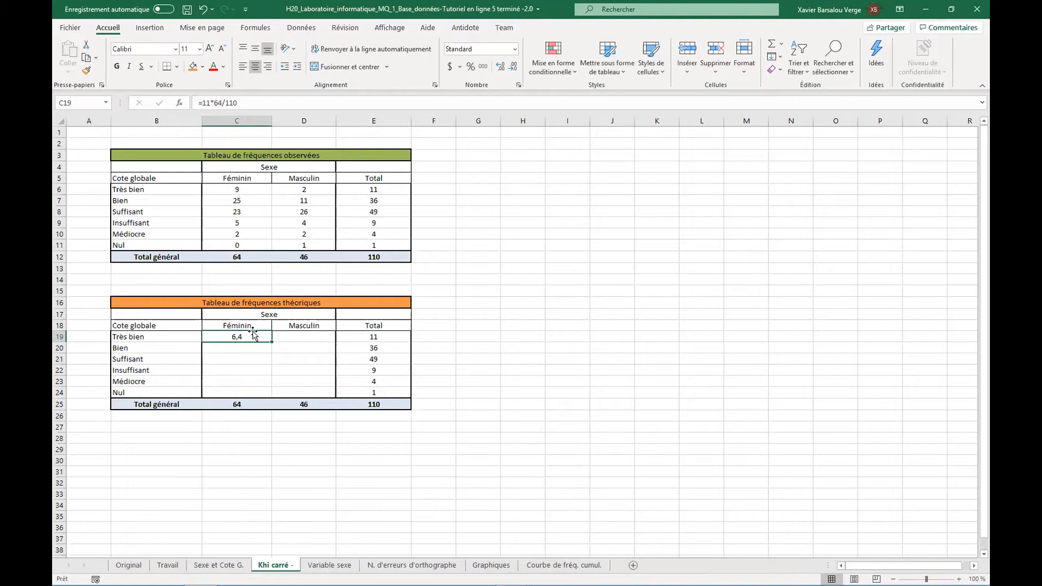
Step: Calculate the Masculin theoretical frequency for Très bien in D19 using cell references, with the formula =E19*D25/E25
{"action": "double_click", "coordinate": [292, 337]}
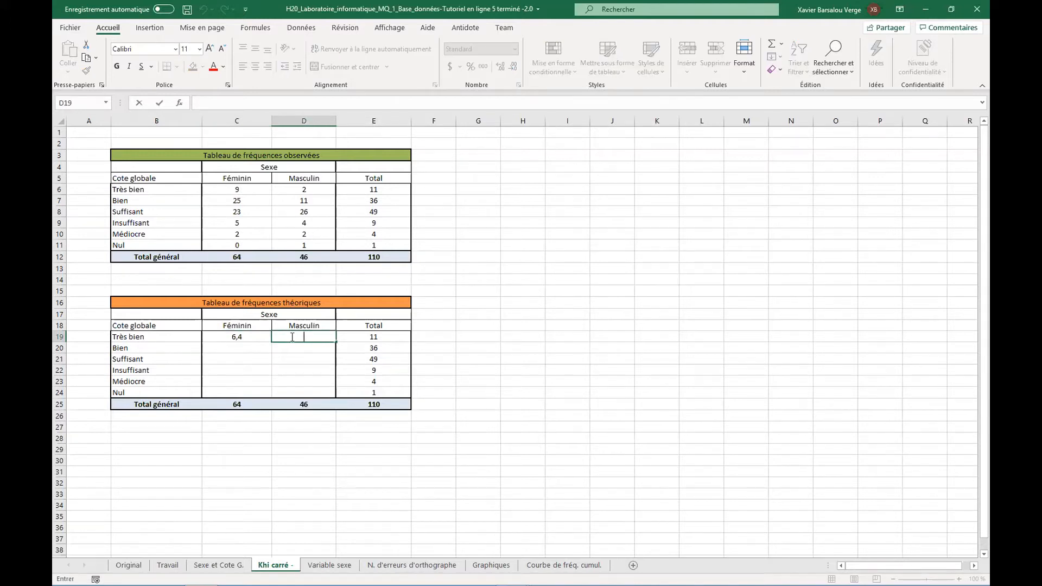
{"action": "type", "text": "="}
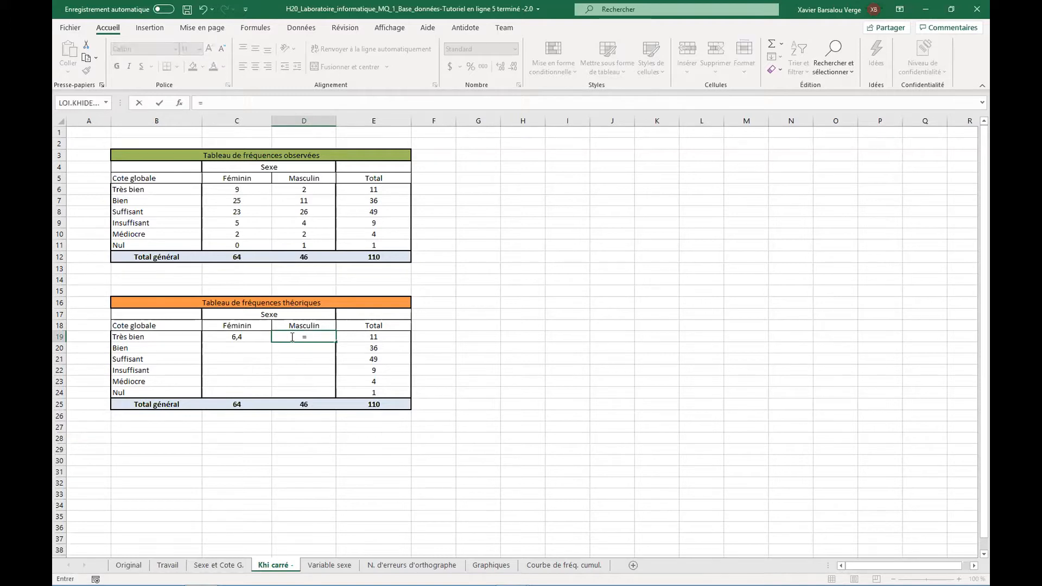
{"action": "left_click", "coordinate": [360, 336]}
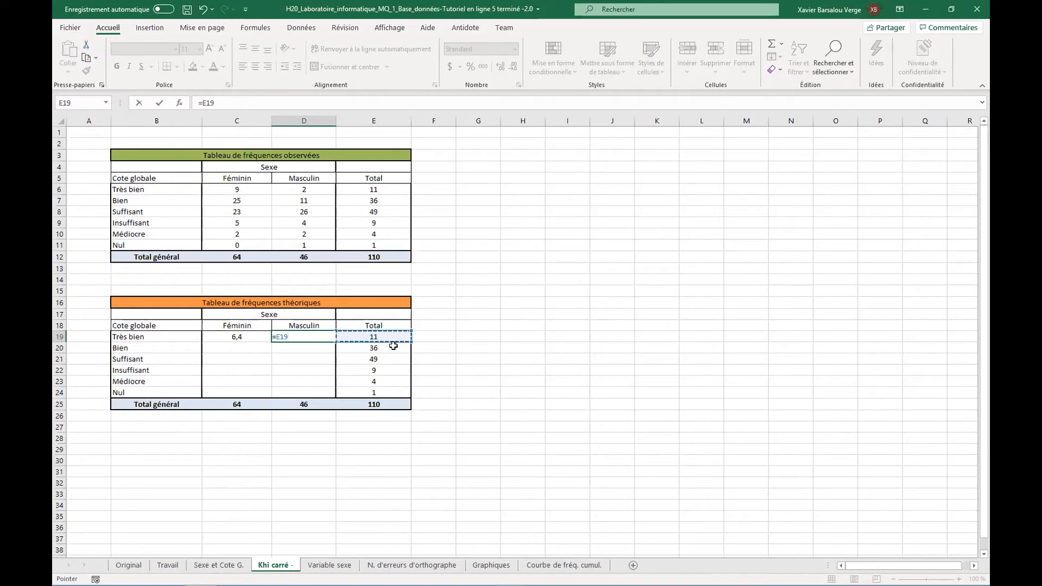
{"action": "type", "text": "*"}
{"action": "left_click", "coordinate": [315, 405]}
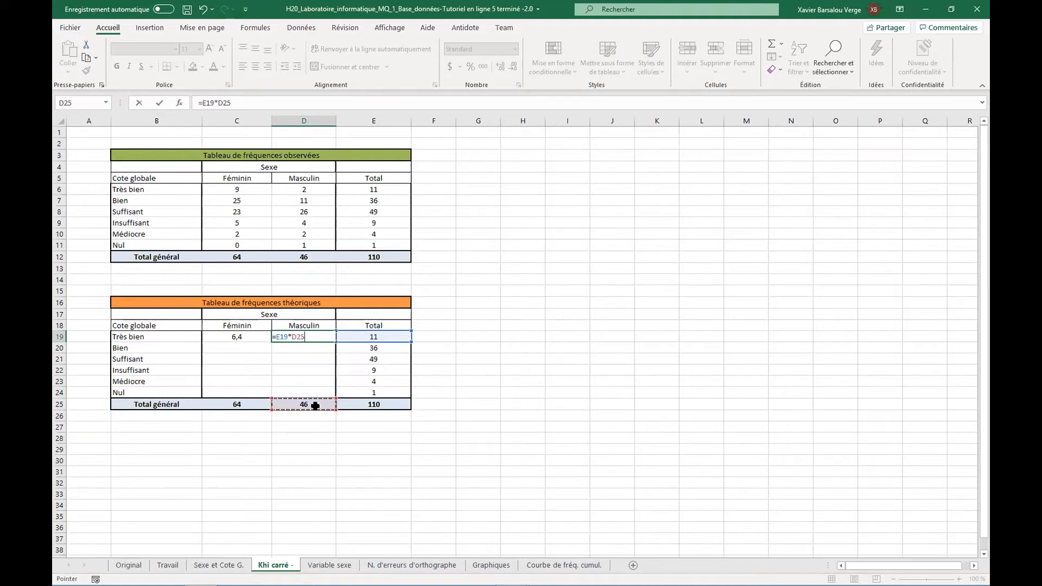
{"action": "type", "text": "/"}
{"action": "left_click", "coordinate": [366, 405]}
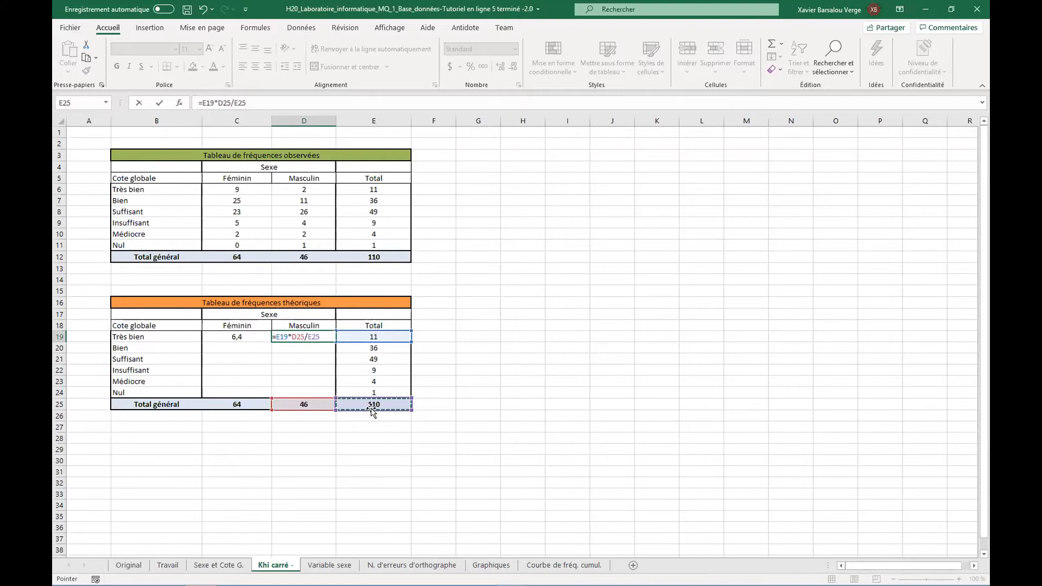
{"action": "key", "text": "Return"}
Step: Compare the typed-number formula in C19 with the cell-reference formula in D19, leaving both as they are
{"action": "left_click", "coordinate": [298, 340]}
{"action": "left_click", "coordinate": [244, 340]}
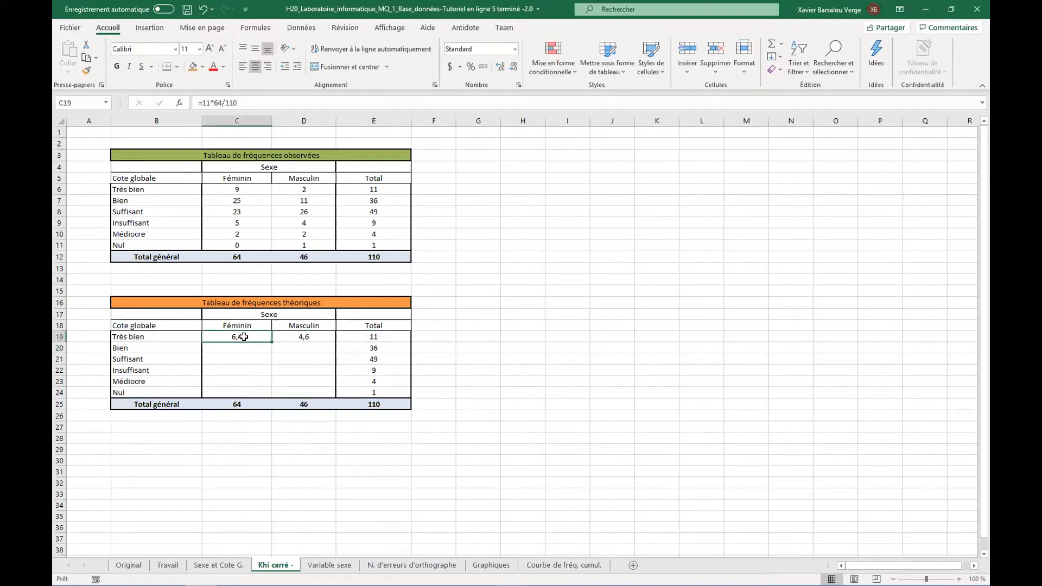
{"action": "type", "text": "=11*64/110"}
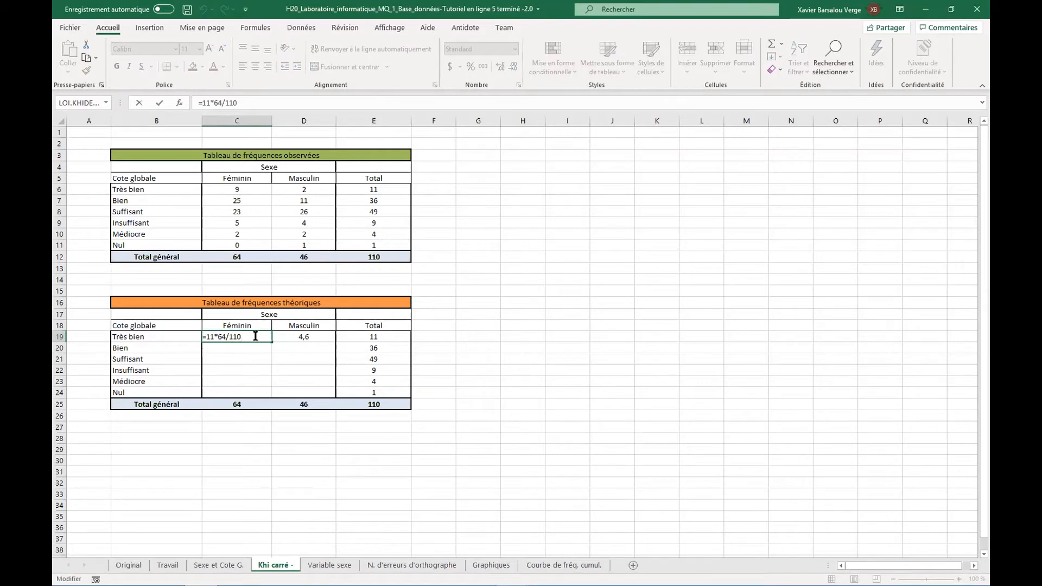
{"action": "key", "text": "Return"}
{"action": "left_click", "coordinate": [292, 336]}
{"action": "double_click", "coordinate": [291, 337]}
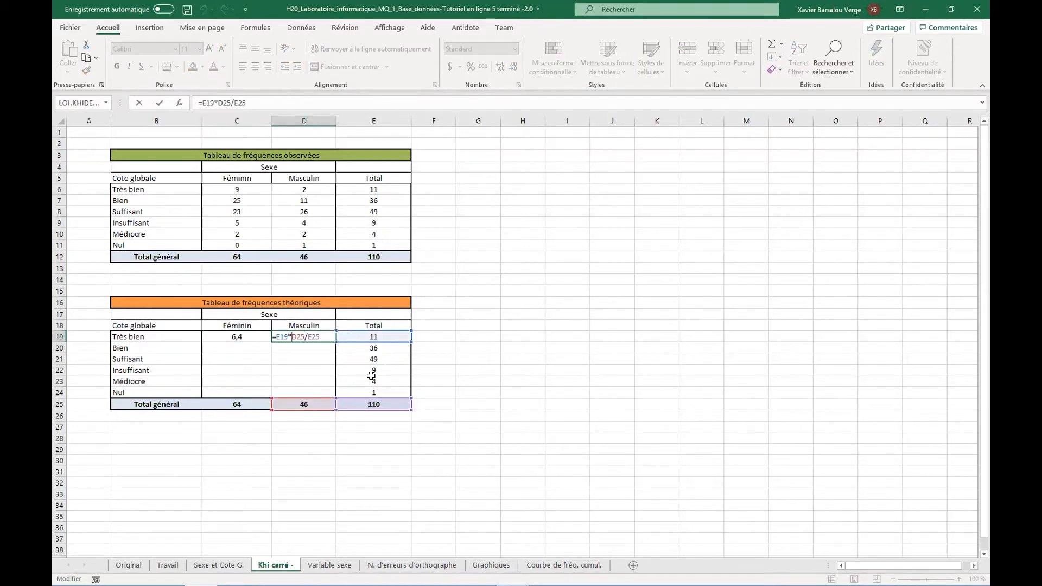
{"action": "key", "text": "Return"}
Step: Calculate the Féminin theoretical frequency for Bien in C20 with the formula =C25*E20/E25
{"action": "double_click", "coordinate": [246, 348]}
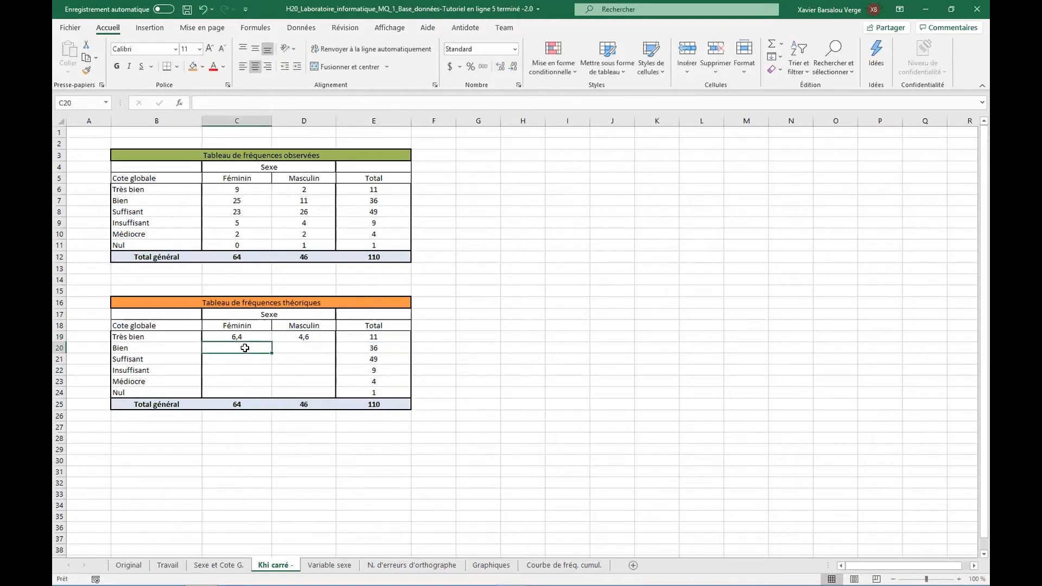
{"action": "type", "text": "="}
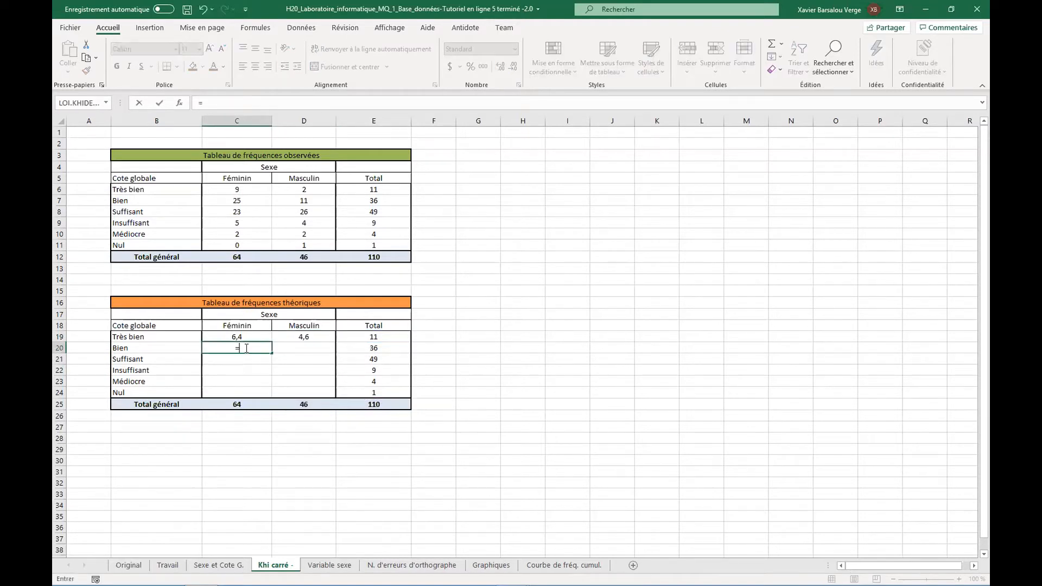
{"action": "left_click", "coordinate": [247, 404]}
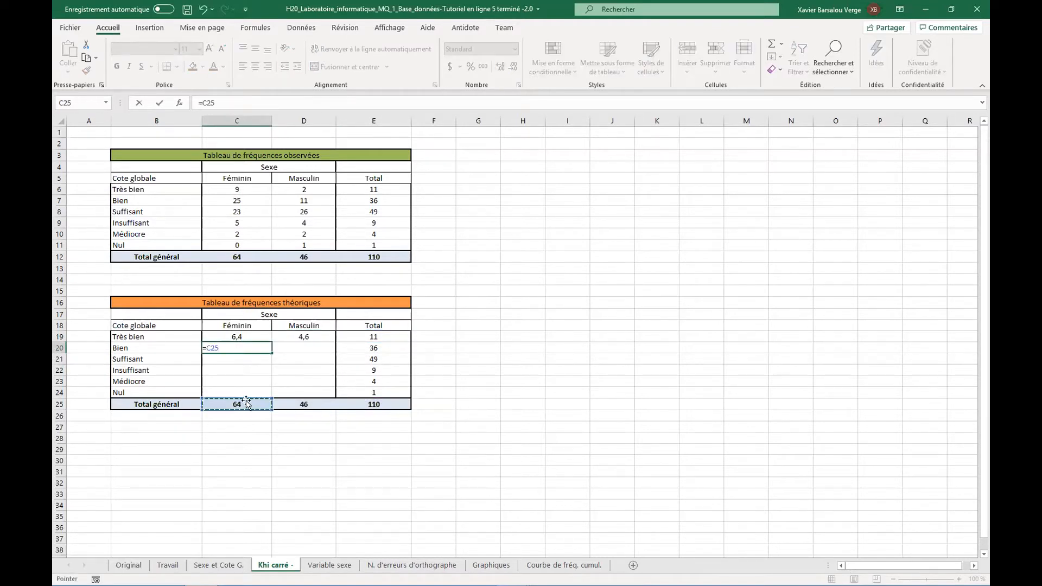
{"action": "type", "text": "*"}
{"action": "left_click", "coordinate": [358, 350]}
{"action": "type", "text": "/"}
{"action": "left_click", "coordinate": [365, 405]}
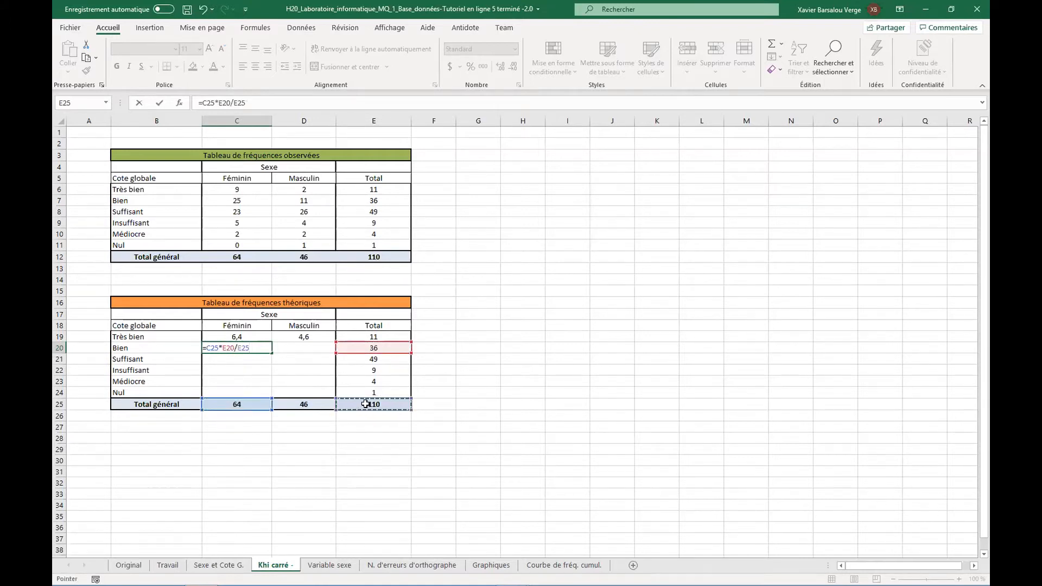
{"action": "key", "text": "Return"}
Step: Calculate the Masculin theoretical frequency for Bien in D20 with the formula =E20*D25/E25
{"action": "left_click", "coordinate": [298, 356]}
{"action": "left_click", "coordinate": [297, 348]}
{"action": "type", "text": "="}
{"action": "left_click", "coordinate": [359, 347]}
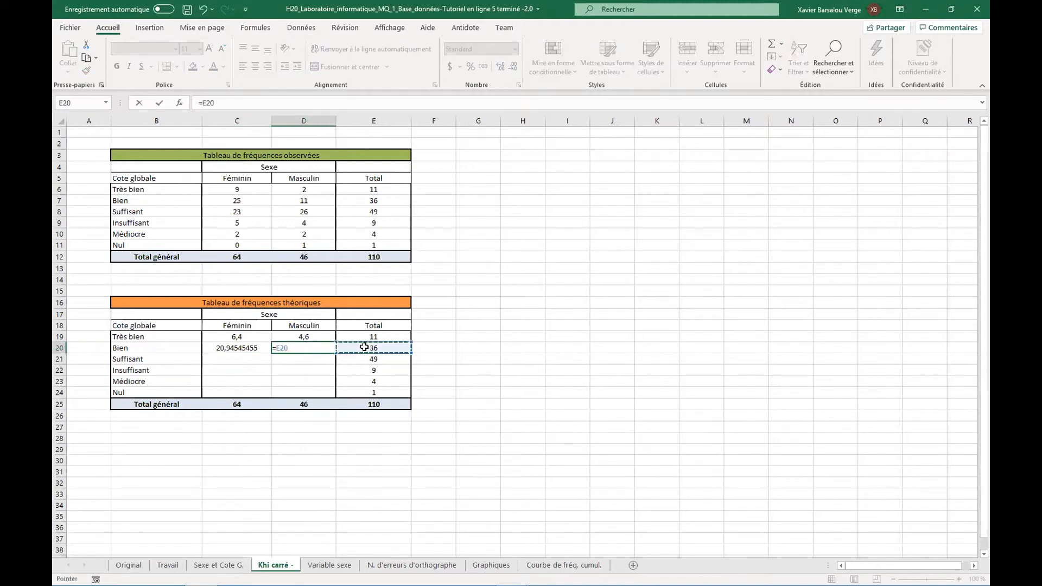
{"action": "type", "text": "*"}
{"action": "left_click", "coordinate": [325, 402]}
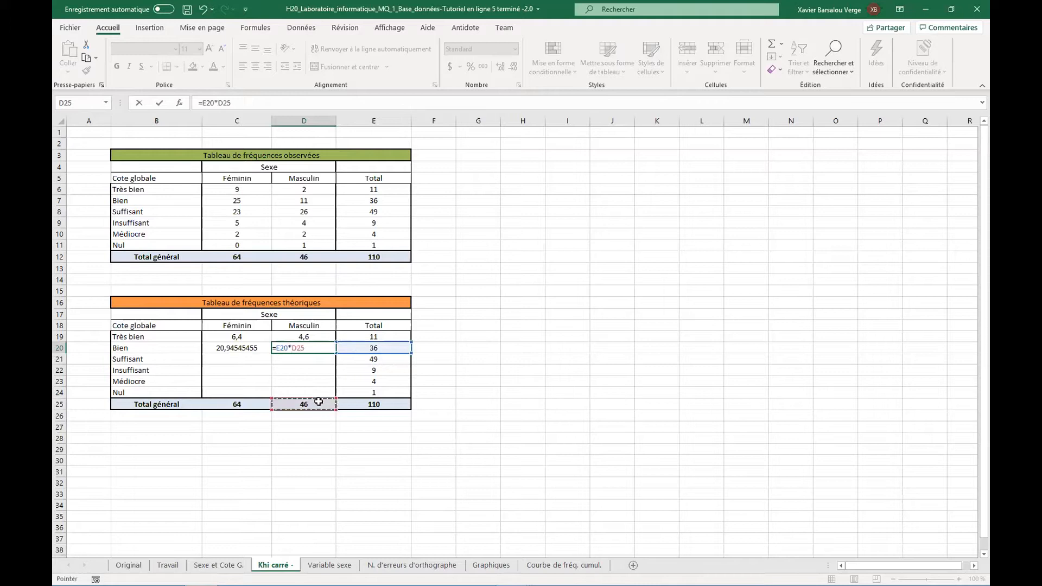
{"action": "type", "text": "/"}
{"action": "left_click", "coordinate": [361, 406]}
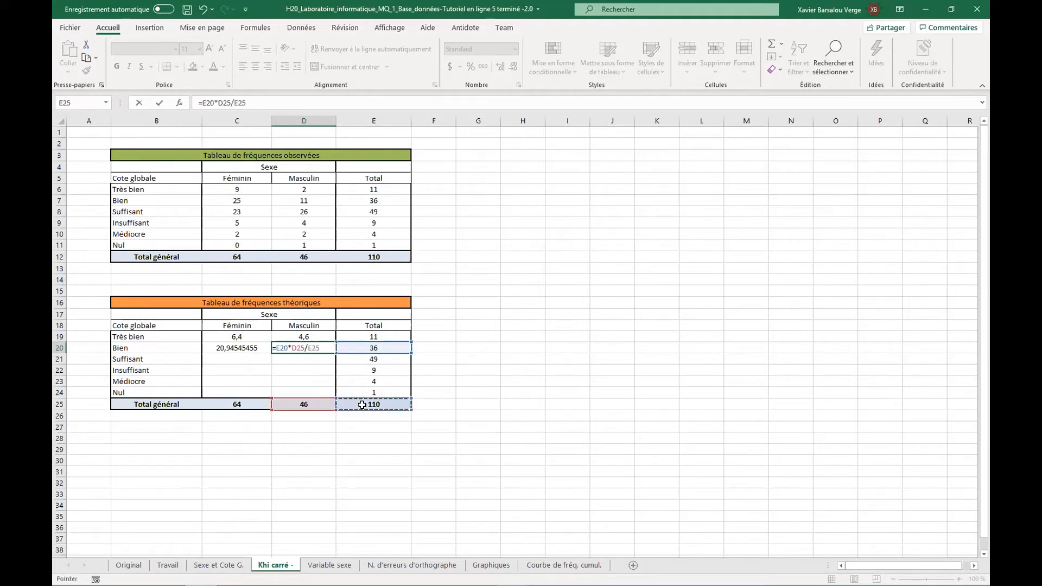
{"action": "key", "text": "Return"}
Step: Calculate the Féminin theoretical frequency for Suffisant in C21 with the formula =C25*E21/E25
{"action": "left_click", "coordinate": [237, 357]}
{"action": "type", "text": "="}
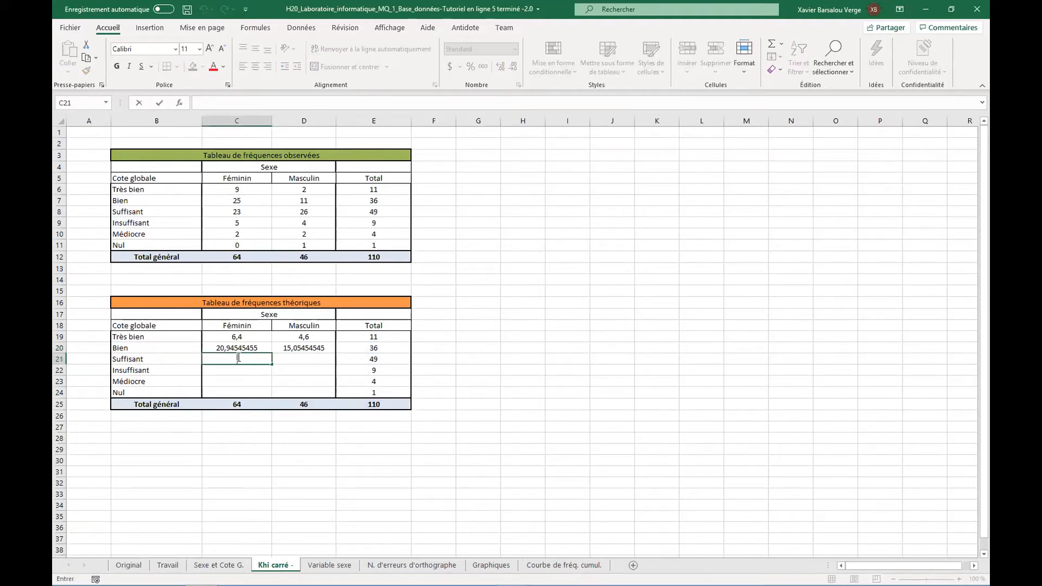
{"action": "left_click", "coordinate": [238, 403]}
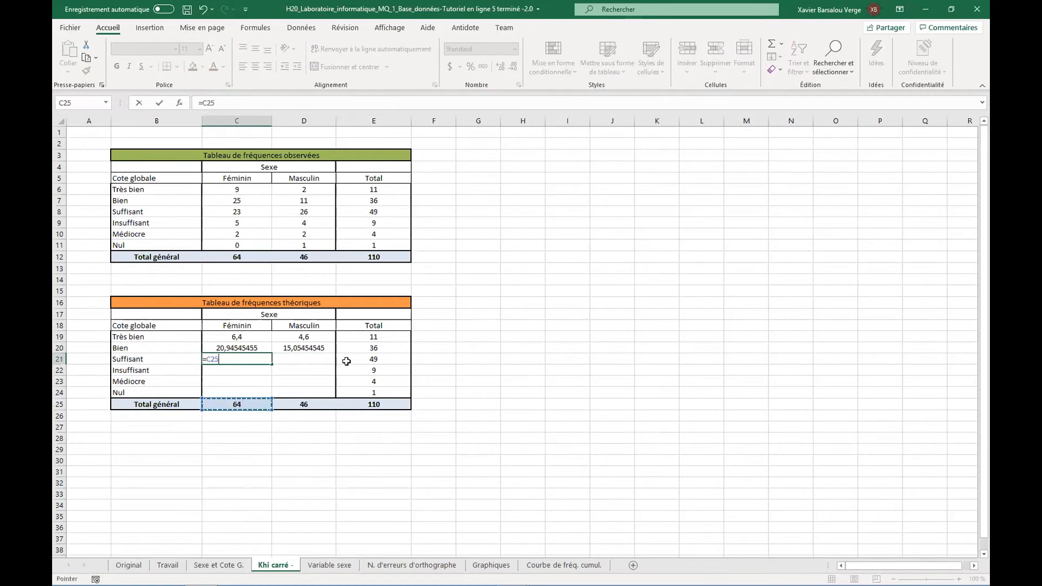
{"action": "type", "text": "*"}
{"action": "left_click", "coordinate": [348, 361]}
{"action": "type", "text": "/"}
{"action": "left_click", "coordinate": [369, 406]}
{"action": "key", "text": "Return"}
Step: Calculate the Masculin theoretical frequency for Suffisant in D21 with the formula =E21*D25/E25
{"action": "left_click", "coordinate": [289, 360]}
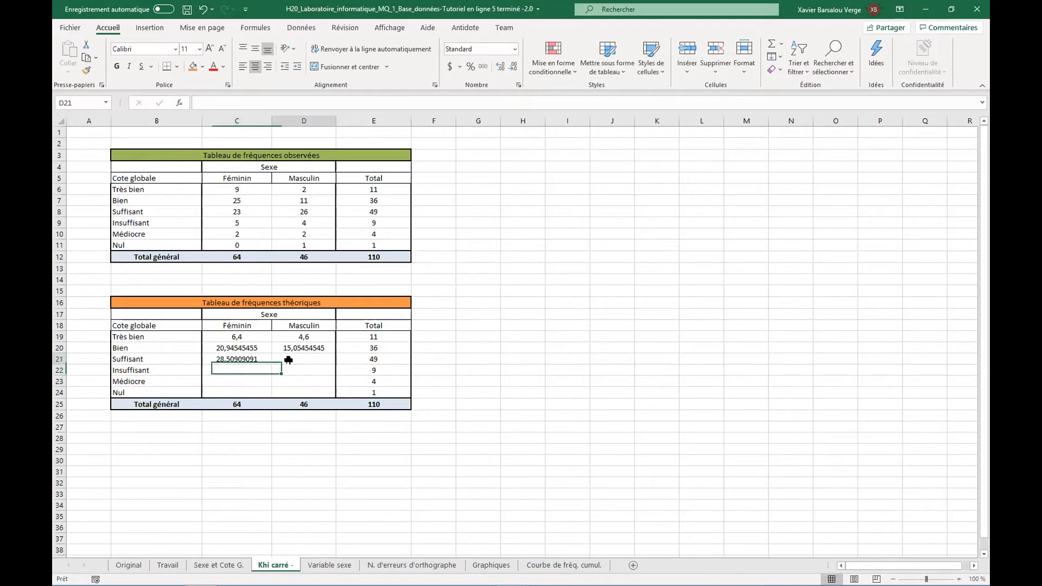
{"action": "type", "text": "="}
{"action": "left_click", "coordinate": [350, 360]}
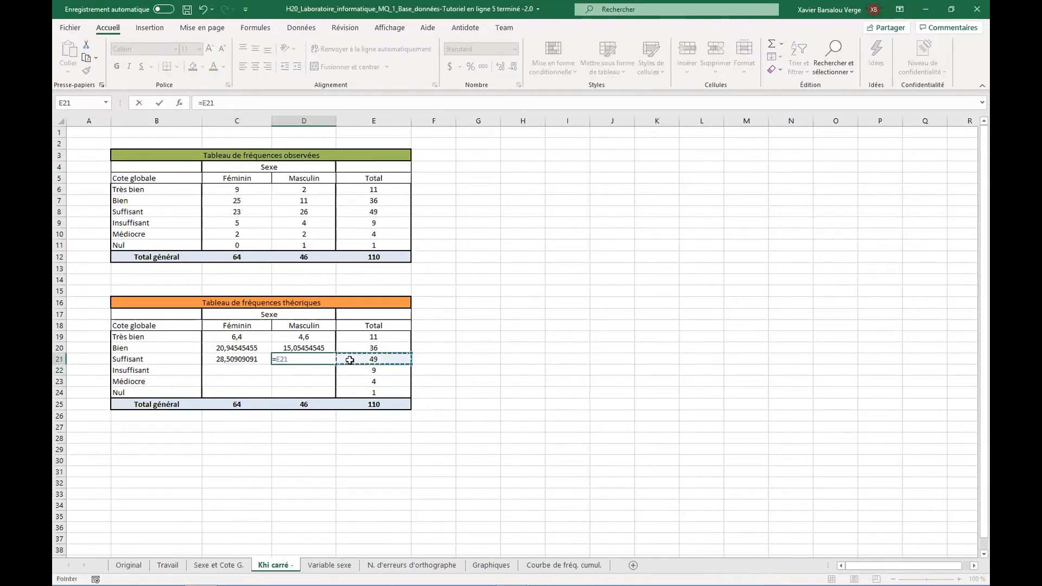
{"action": "type", "text": "*"}
{"action": "left_click", "coordinate": [310, 403]}
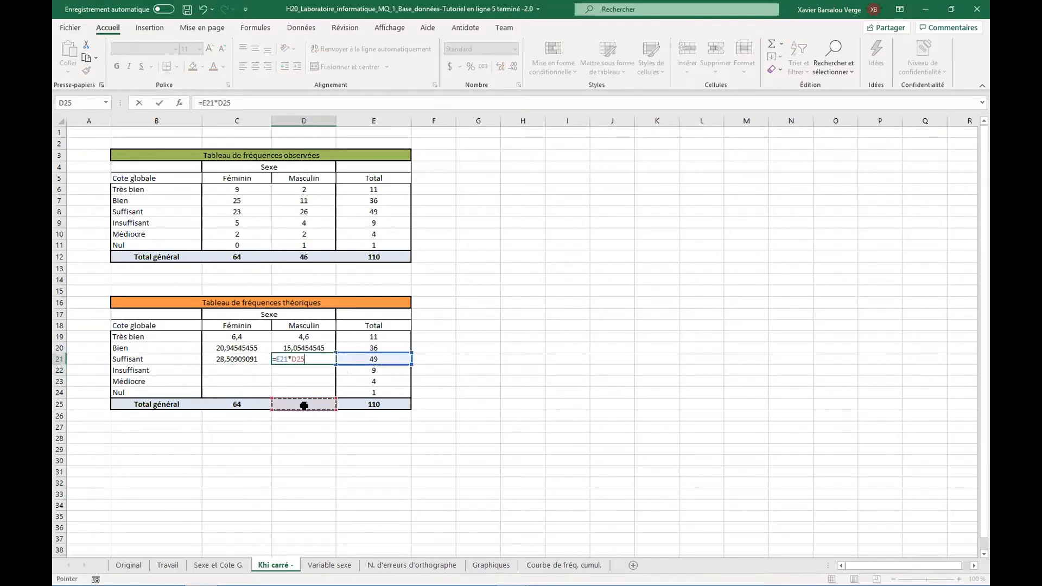
{"action": "type", "text": "/"}
{"action": "left_click", "coordinate": [364, 405]}
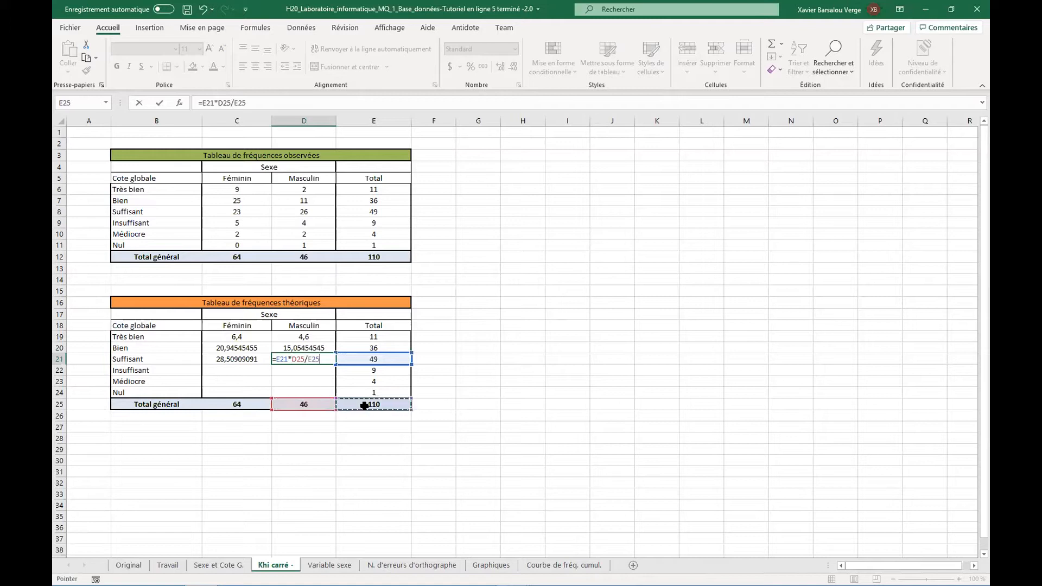
{"action": "key", "text": "Return"}
Step: Calculate the Féminin theoretical frequency for Insuffisant in C22 with the formula =C25*E22/E25
{"action": "left_click", "coordinate": [217, 371]}
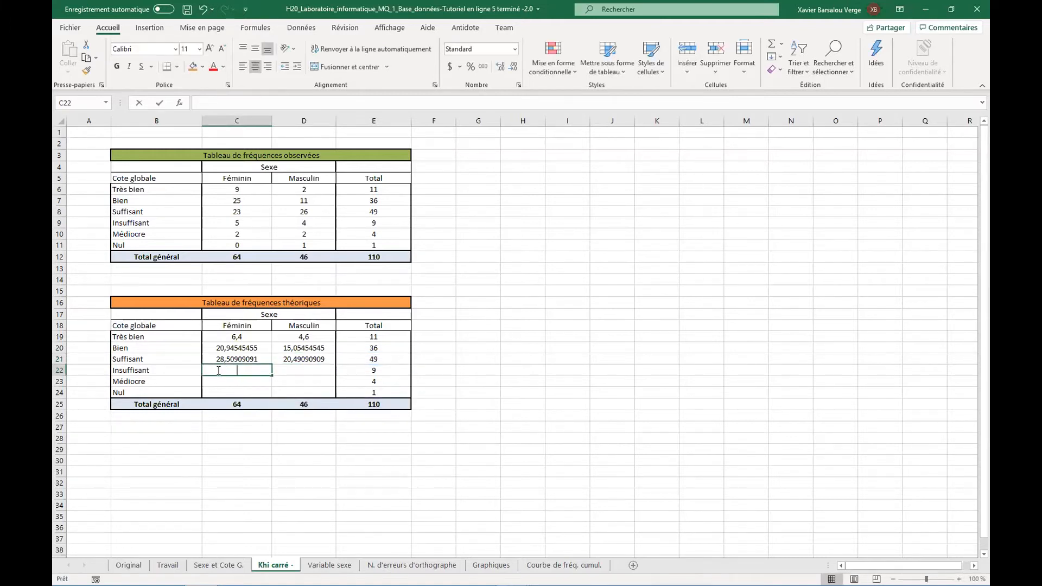
{"action": "type", "text": "="}
{"action": "left_click", "coordinate": [235, 401]}
{"action": "type", "text": "*"}
{"action": "left_click", "coordinate": [354, 373]}
{"action": "type", "text": "/"}
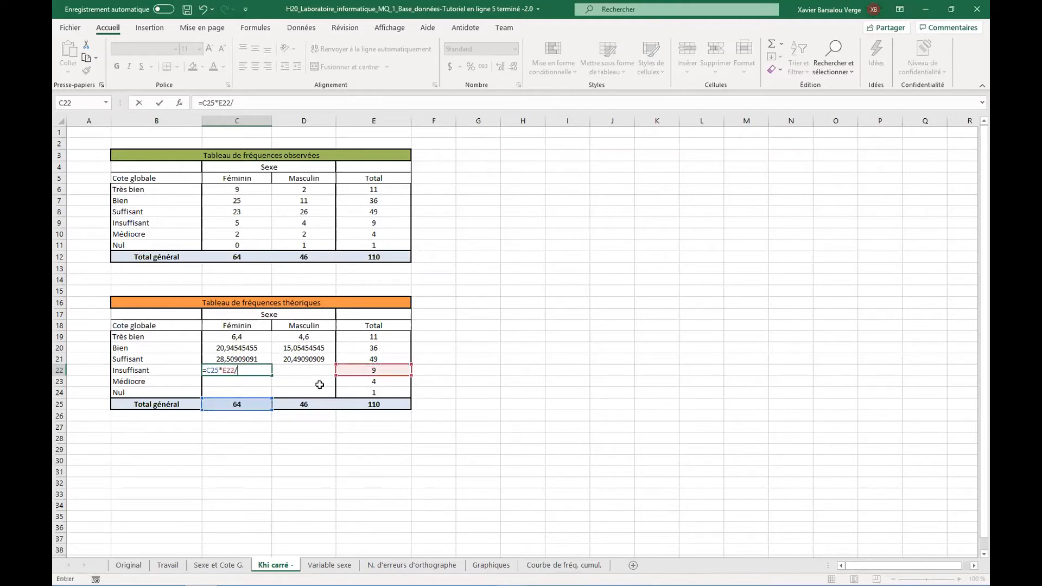
{"action": "left_click", "coordinate": [353, 403]}
{"action": "key", "text": "Return"}
Step: Calculate the Masculin theoretical frequency for Insuffisant in D22 with the formula =E22*D25/E25
{"action": "left_click", "coordinate": [315, 371]}
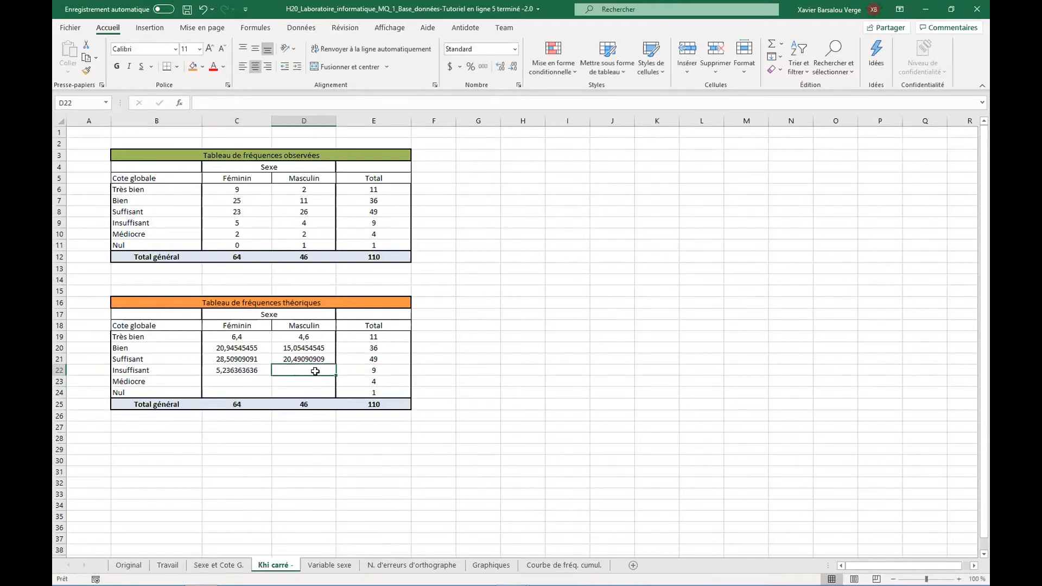
{"action": "type", "text": "="}
{"action": "left_click", "coordinate": [363, 370]}
{"action": "type", "text": "*"}
{"action": "left_click", "coordinate": [291, 405]}
{"action": "type", "text": "/"}
{"action": "left_click", "coordinate": [350, 407]}
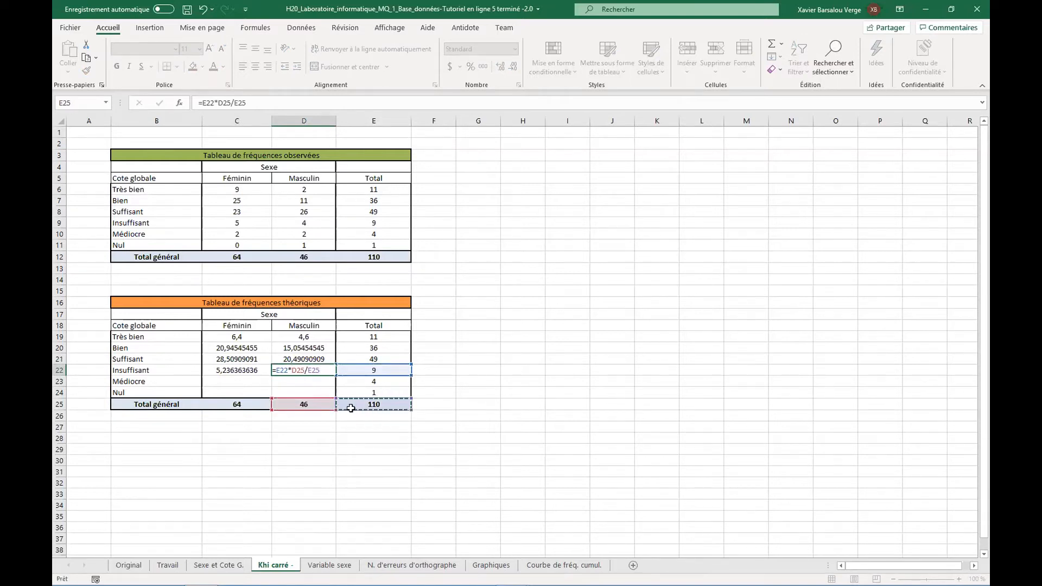
{"action": "key", "text": "Return"}
Step: Calculate the Féminin theoretical frequency for Médiocre in C23 with the formula =E23*C25/E25
{"action": "double_click", "coordinate": [256, 382]}
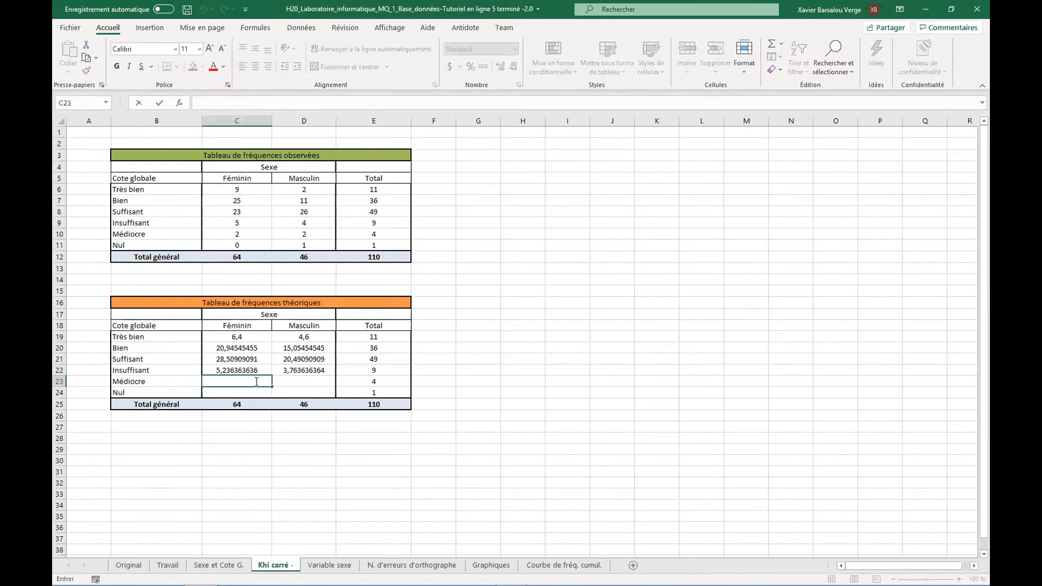
{"action": "type", "text": "="}
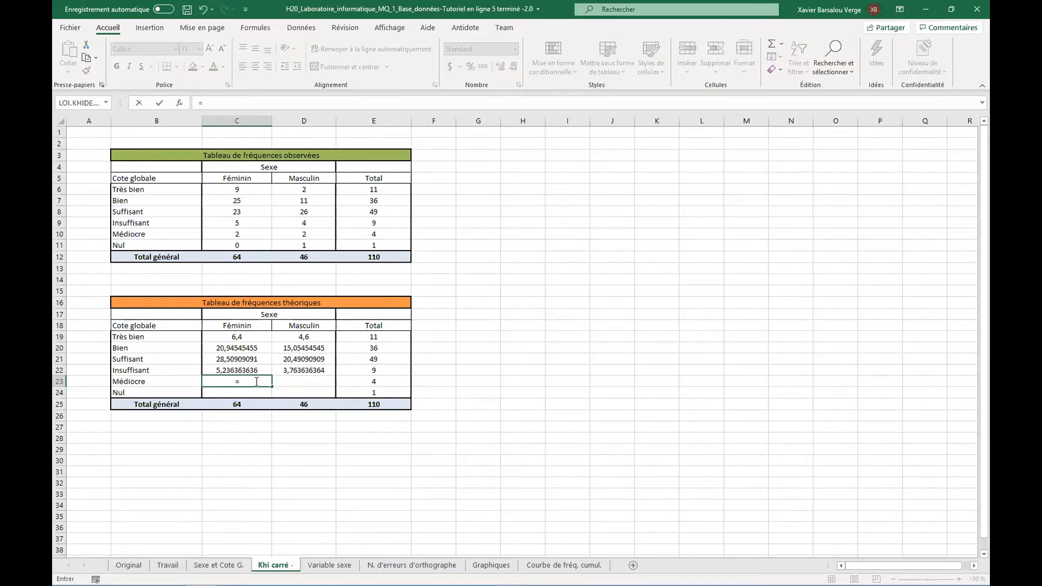
{"action": "left_click", "coordinate": [360, 383]}
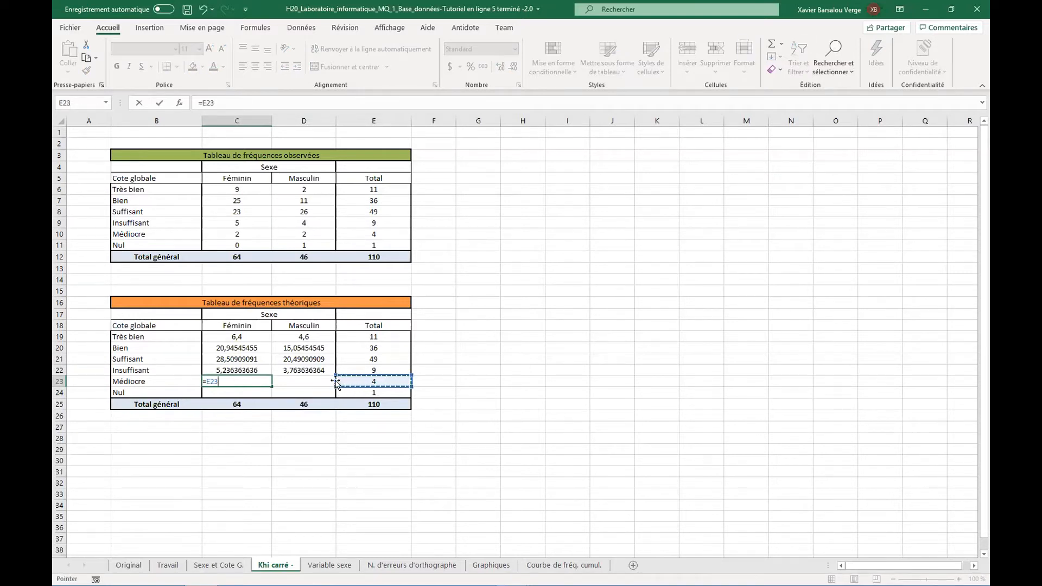
{"action": "type", "text": "*"}
{"action": "left_click", "coordinate": [258, 404]}
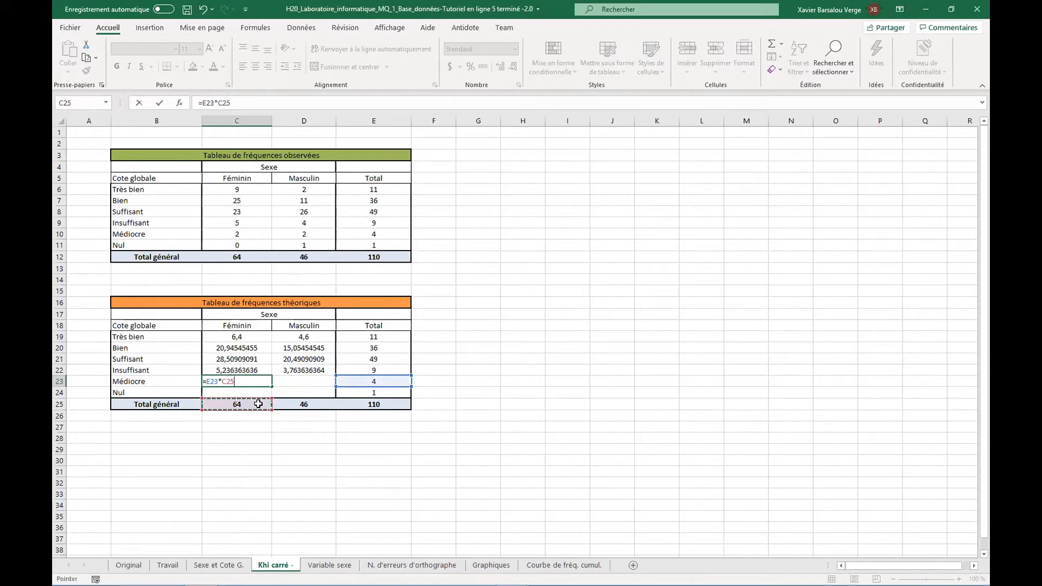
{"action": "type", "text": "/"}
{"action": "left_click", "coordinate": [350, 407]}
{"action": "key", "text": "Return"}
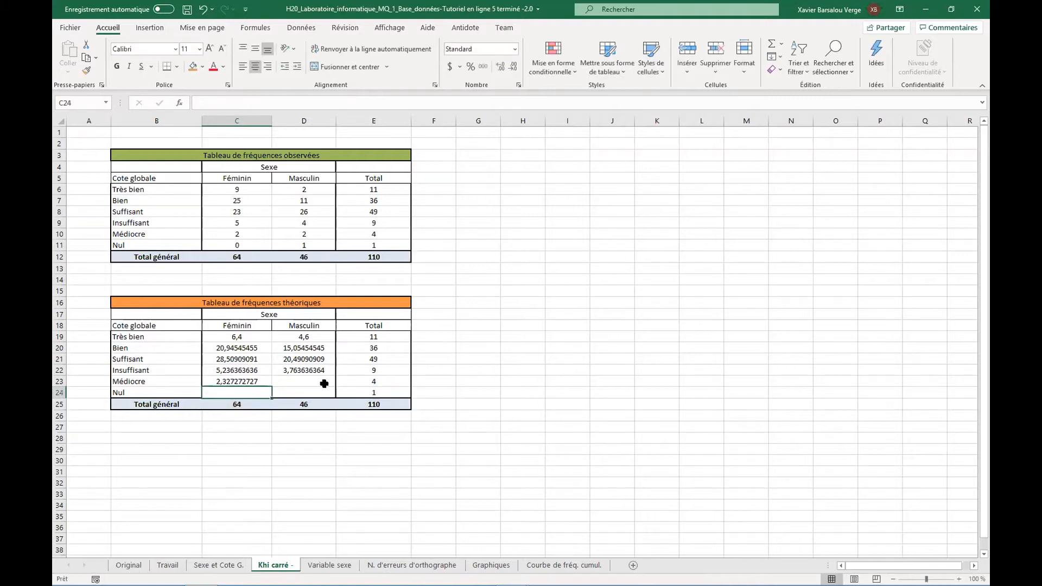
Step: Calculate the Masculin theoretical frequency for Médiocre in D23 with the formula =E23*C25/E25
{"action": "double_click", "coordinate": [322, 381]}
{"action": "type", "text": "="}
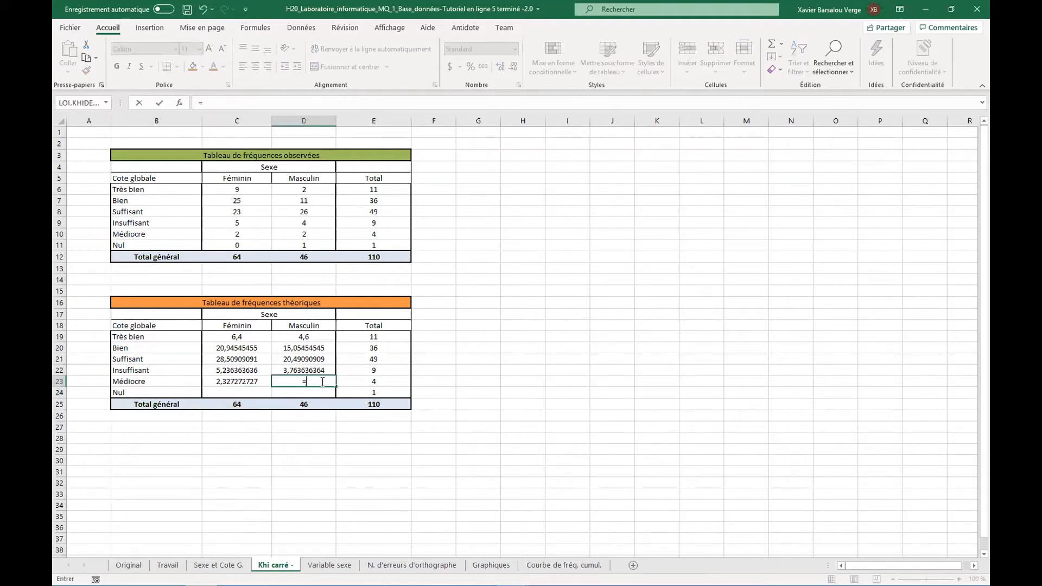
{"action": "left_click", "coordinate": [364, 381]}
{"action": "type", "text": "*"}
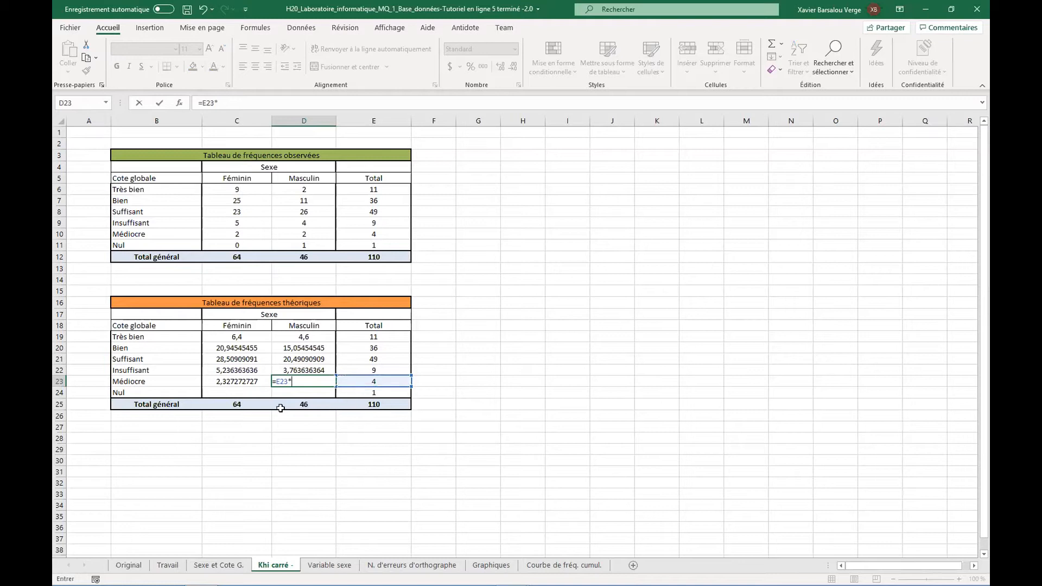
{"action": "left_click", "coordinate": [255, 408]}
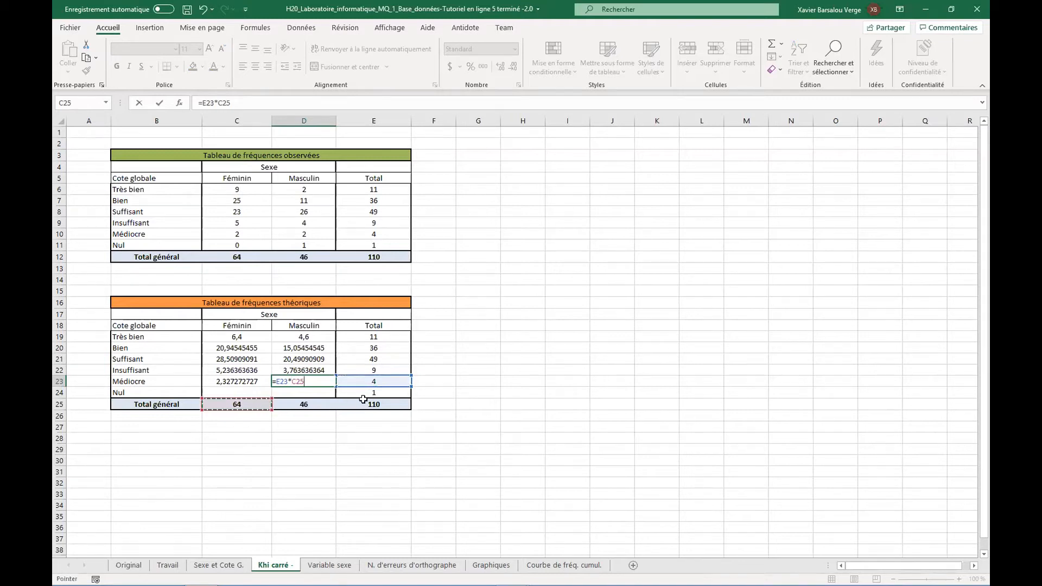
{"action": "type", "text": "/"}
{"action": "left_click", "coordinate": [365, 404]}
{"action": "key", "text": "Return"}
Step: Calculate the Féminin theoretical frequency for Nul in C24 with the formula =C25*E24/E25
{"action": "left_click", "coordinate": [250, 394]}
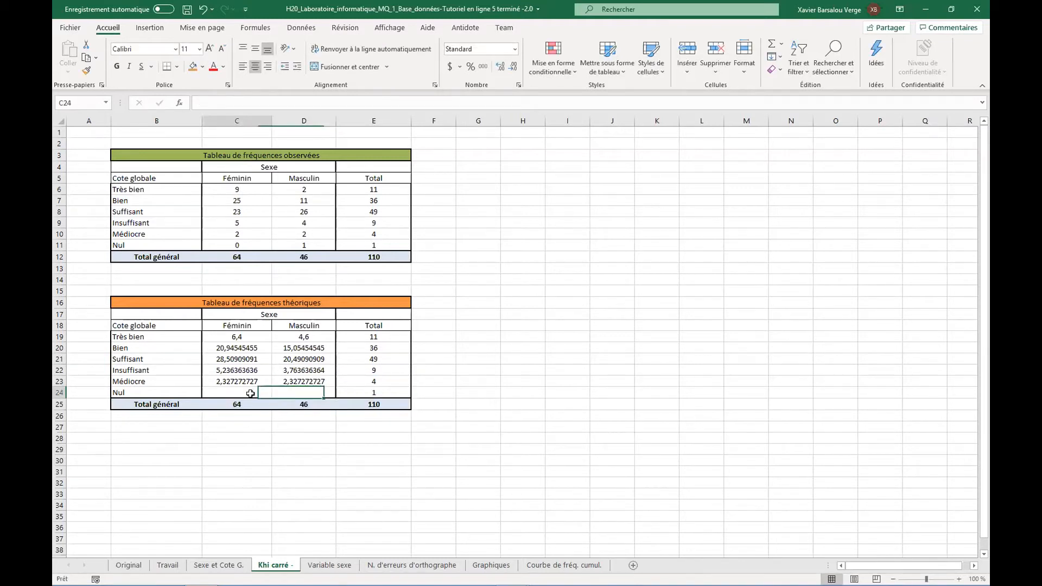
{"action": "type", "text": "="}
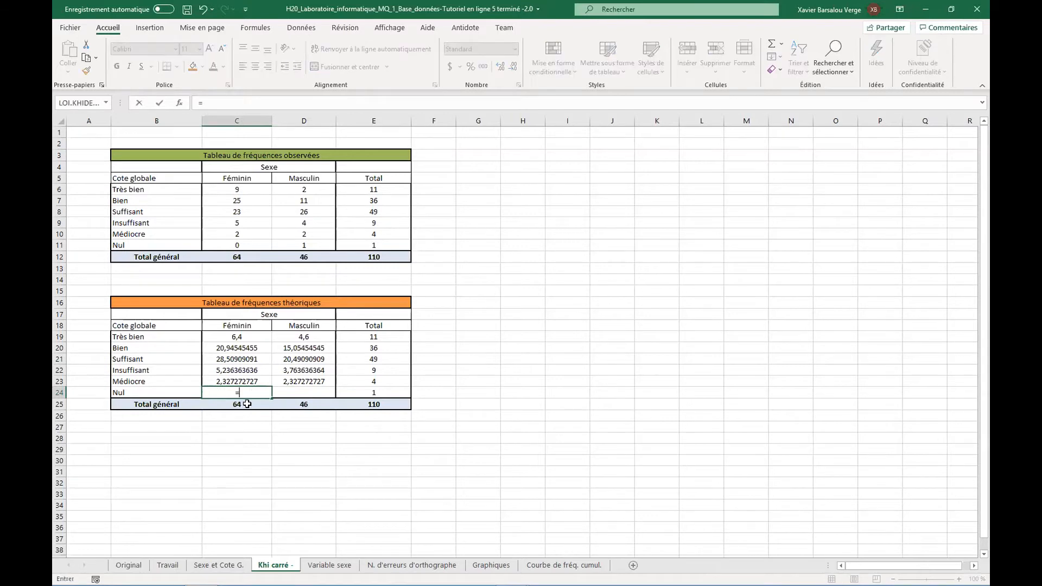
{"action": "left_click", "coordinate": [248, 405]}
{"action": "type", "text": "*"}
{"action": "left_click", "coordinate": [372, 393]}
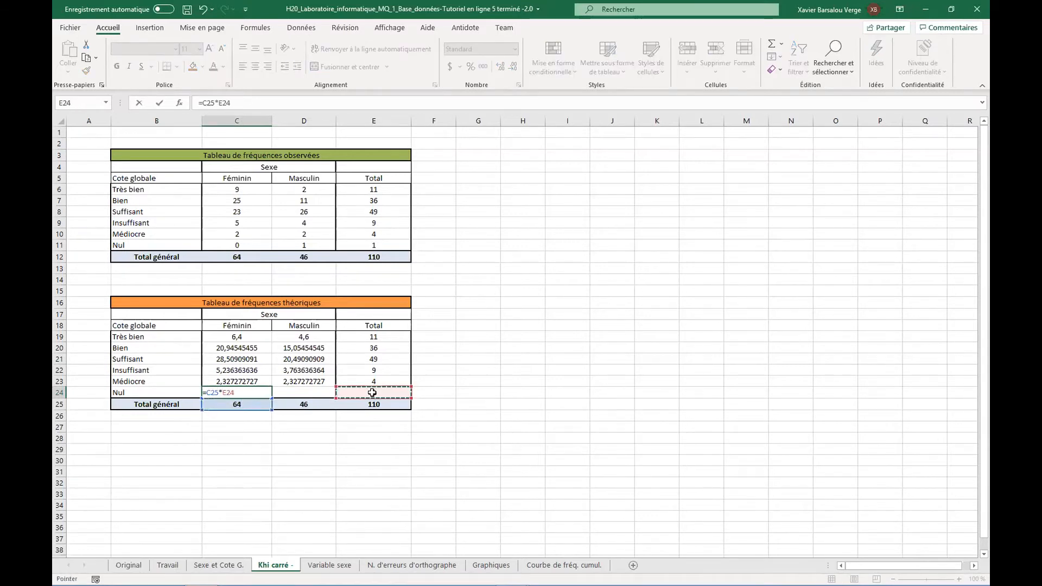
{"action": "type", "text": "/"}
{"action": "left_click", "coordinate": [368, 405]}
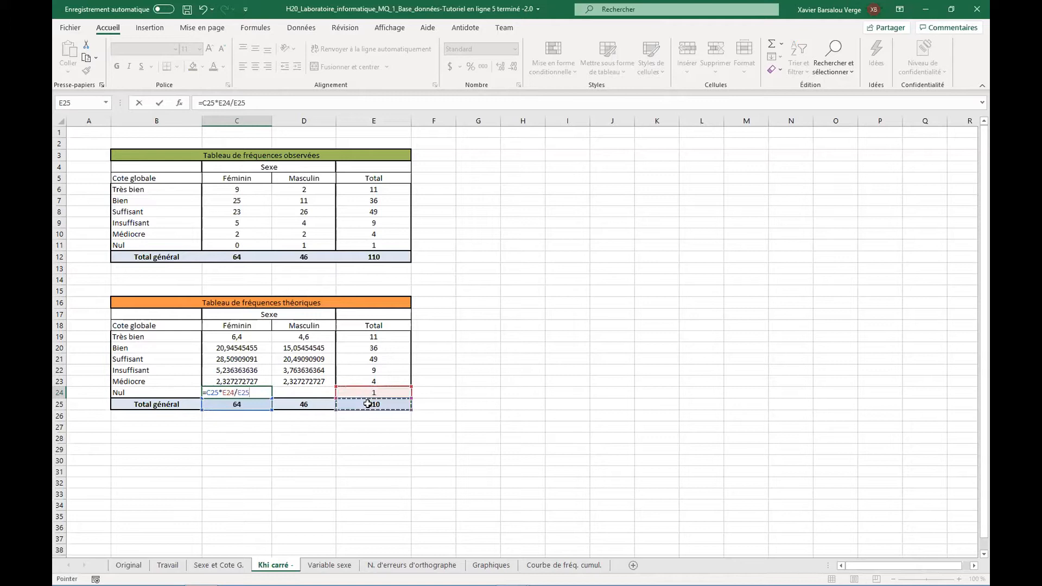
{"action": "key", "text": "Return"}
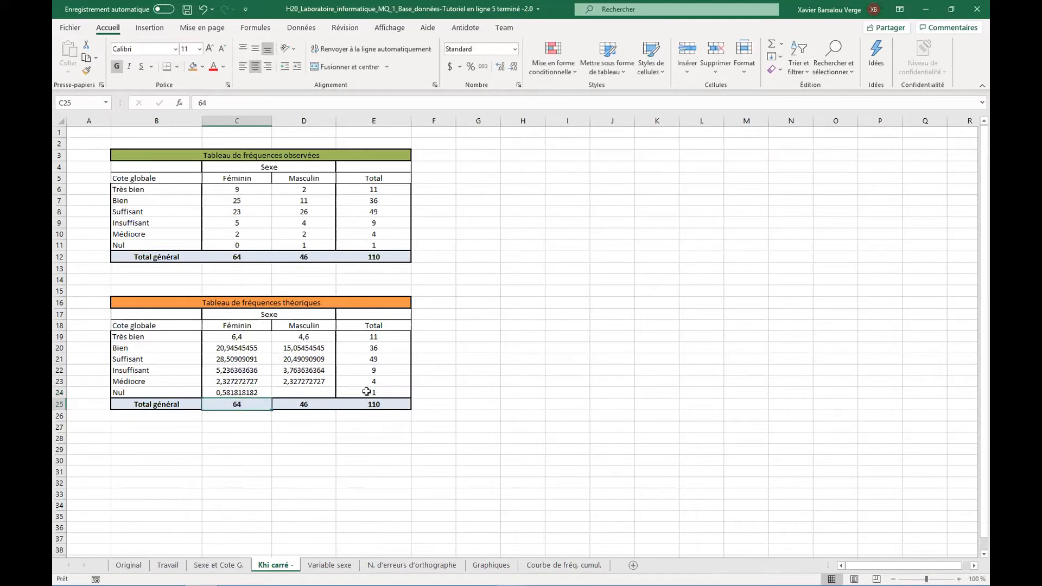
Step: Calculate the Masculin theoretical frequency for Nul in D24 with the formula =D25*E24/E25
{"action": "left_click", "coordinate": [299, 404]}
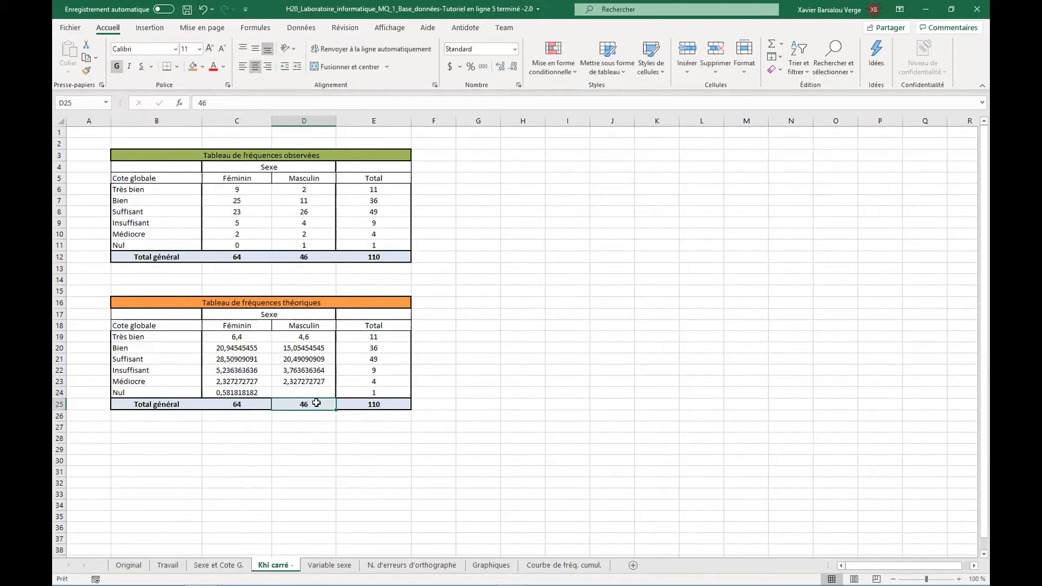
{"action": "left_click", "coordinate": [316, 395]}
{"action": "type", "text": "="}
{"action": "left_click", "coordinate": [320, 404]}
{"action": "type", "text": "*"}
{"action": "left_click", "coordinate": [367, 392]}
{"action": "type", "text": "/"}
{"action": "left_click", "coordinate": [367, 405]}
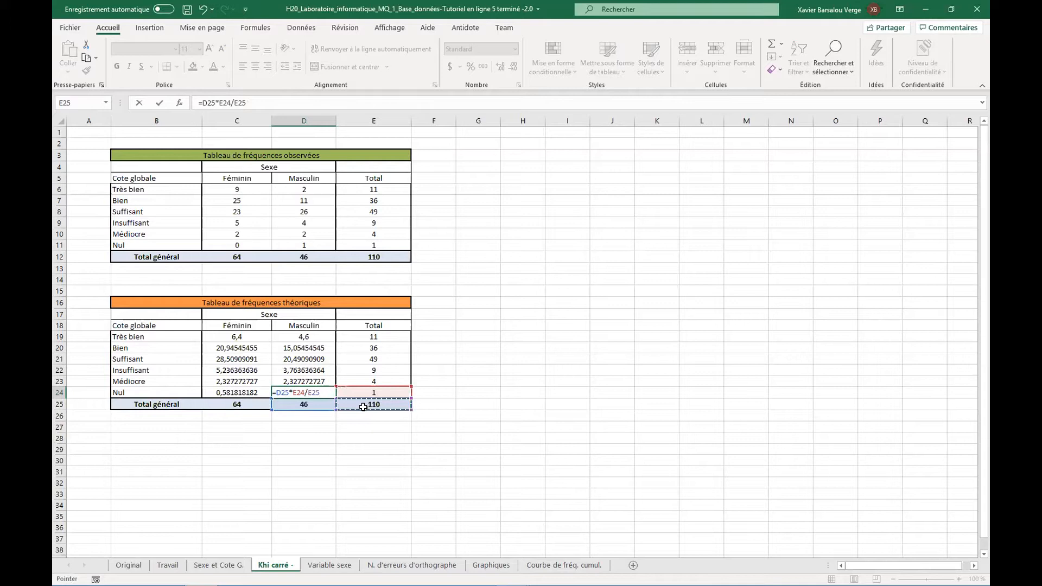
{"action": "key", "text": "Return"}
Step: Format the theoretical frequencies in C19:D24 to show one decimal place
{"action": "left_click_drag", "start_coordinate": [234, 338], "coordinate": [299, 393]}
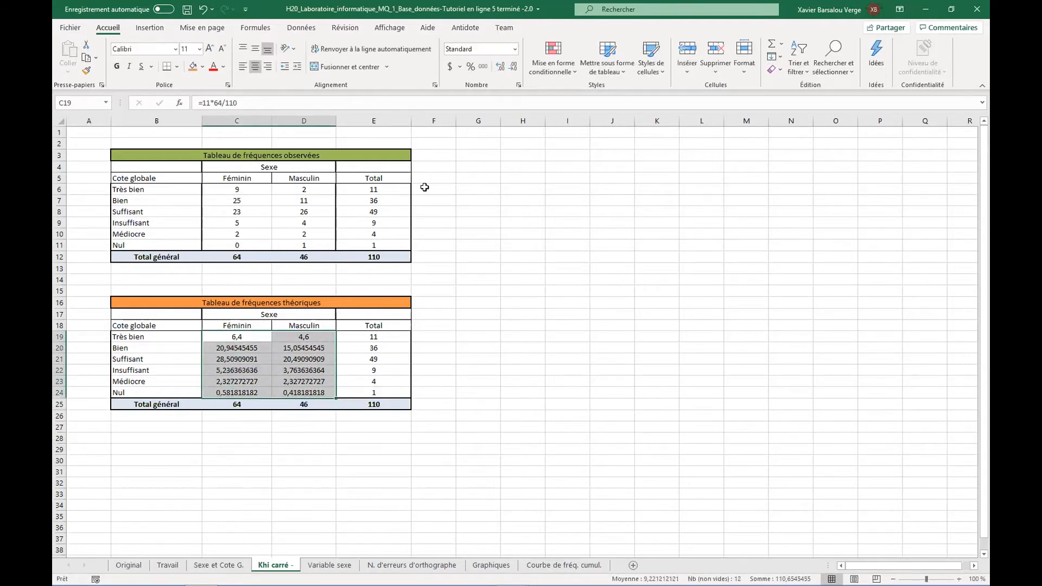
{"action": "left_click", "coordinate": [515, 66]}
{"action": "left_click", "coordinate": [501, 67]}
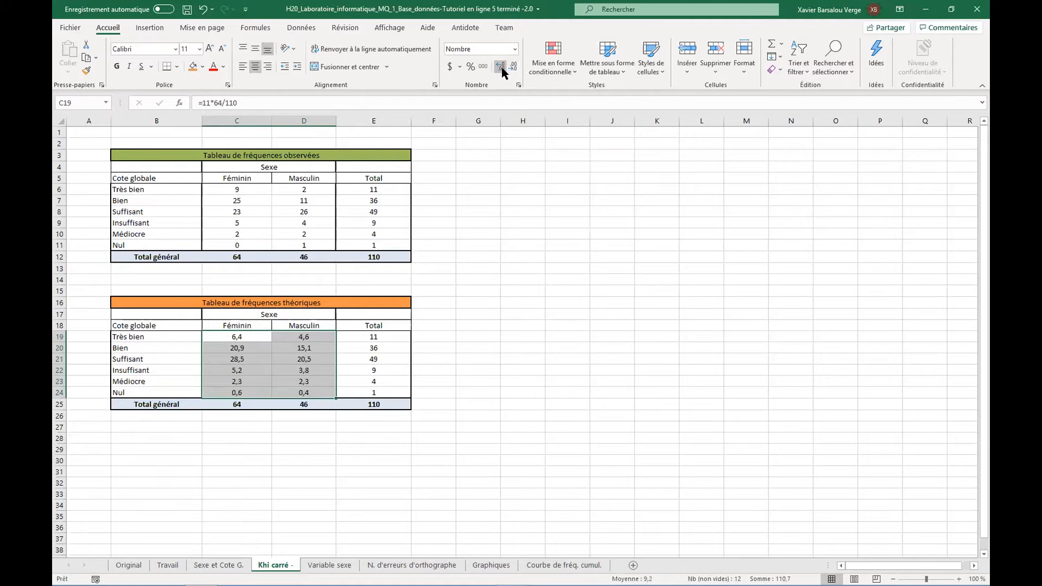
{"action": "left_click", "coordinate": [291, 362]}
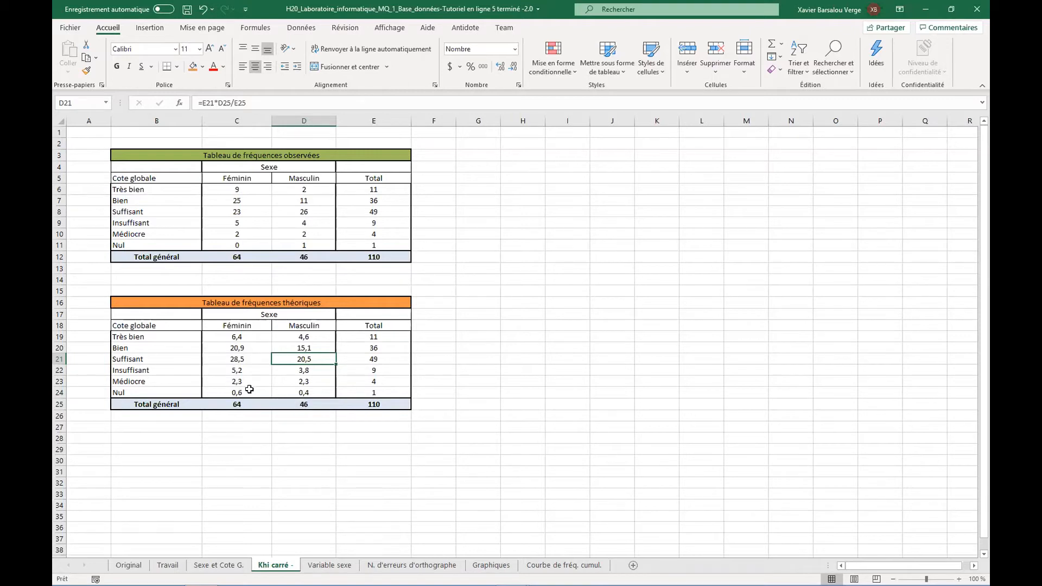
Step: Highlight in yellow the theoretical frequencies below 5, in cells D19, D22 and C23:D24
{"action": "left_click", "coordinate": [237, 337]}
{"action": "left_click", "coordinate": [302, 337]}
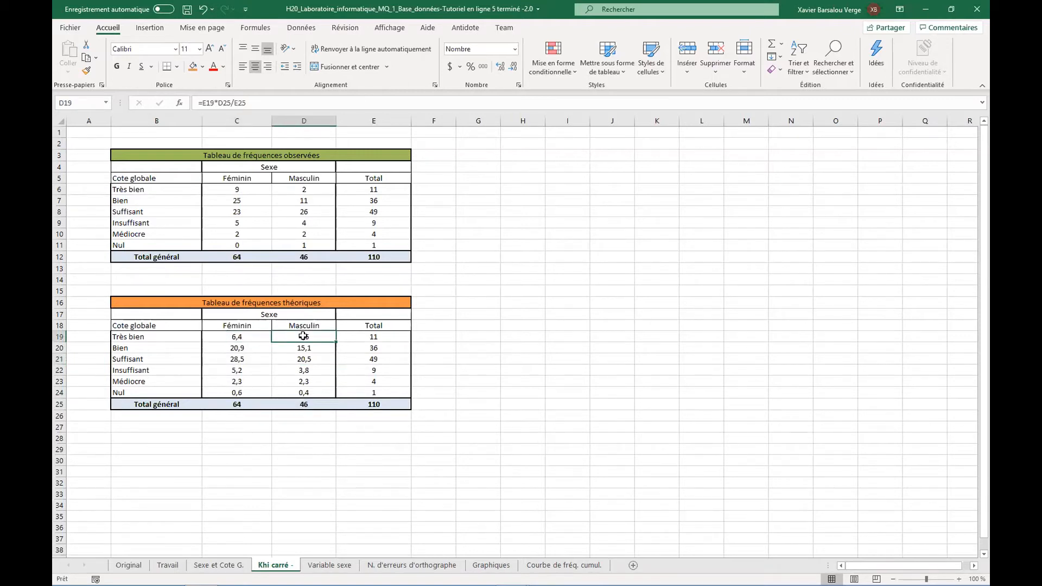
{"action": "left_click", "coordinate": [200, 69]}
{"action": "left_click", "coordinate": [219, 171]}
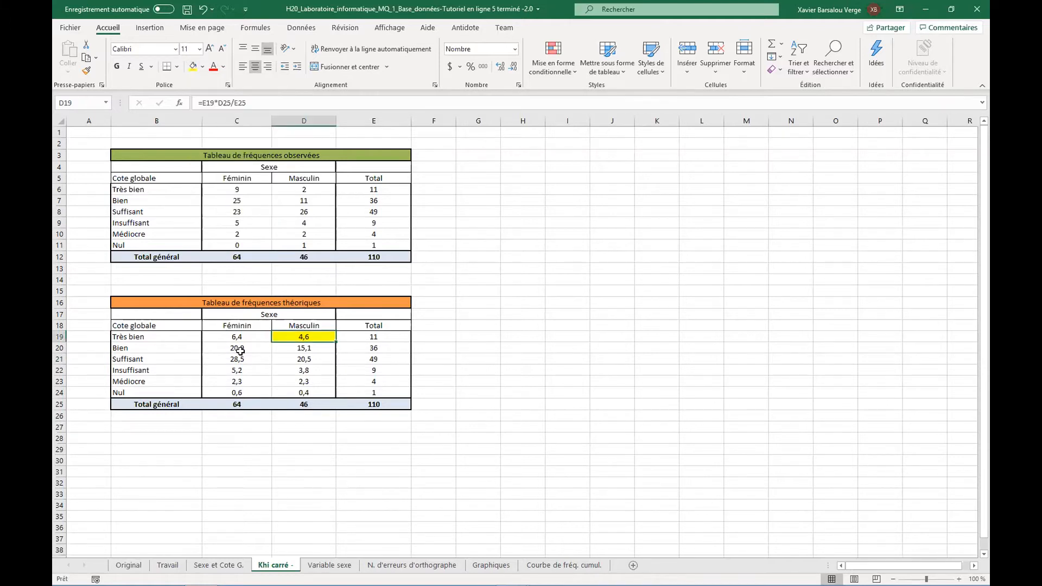
{"action": "left_click", "coordinate": [257, 368]}
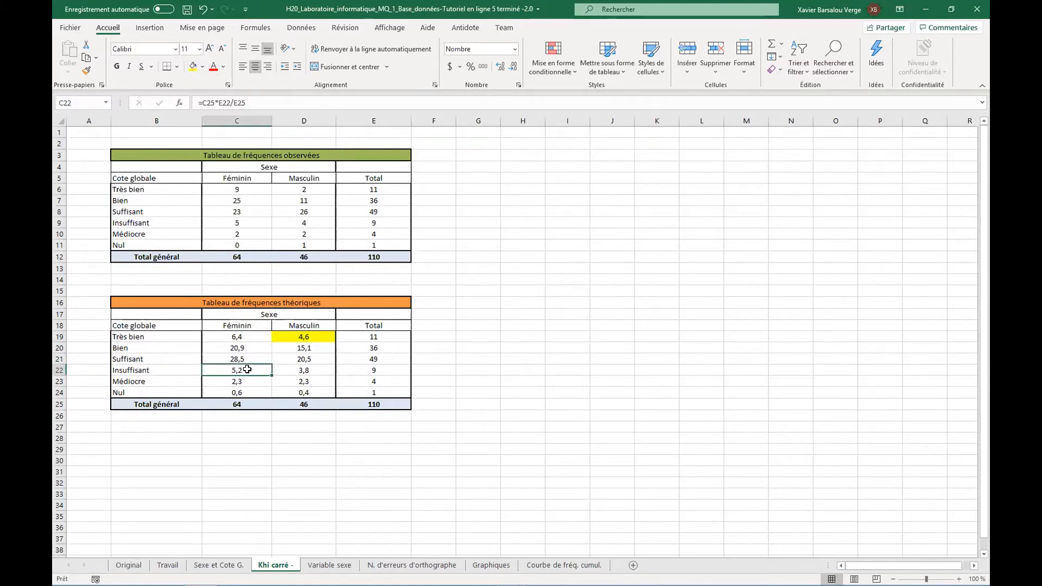
{"action": "left_click", "coordinate": [275, 368]}
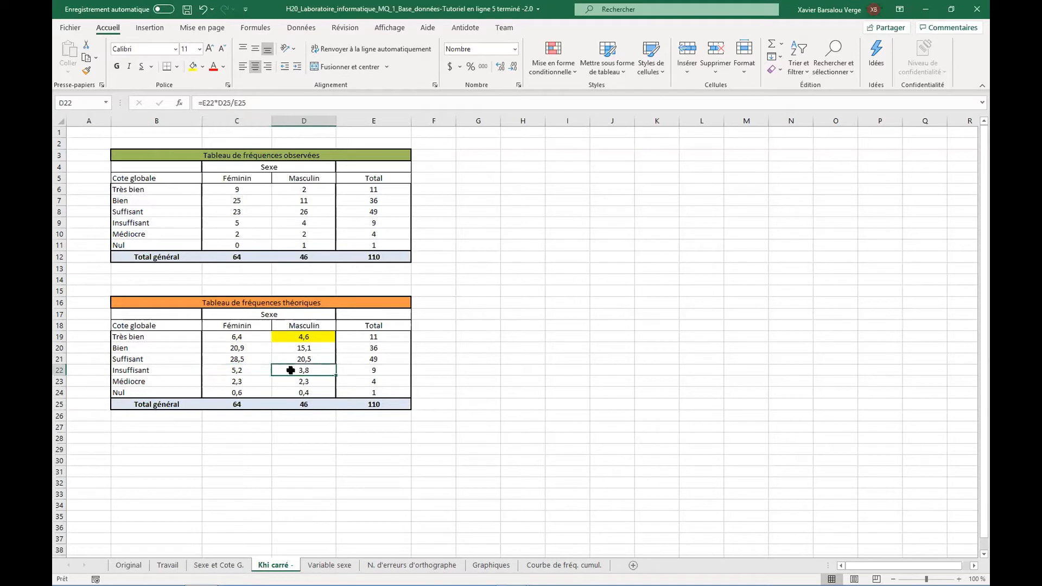
{"action": "left_click", "coordinate": [192, 66]}
{"action": "left_click_drag", "start_coordinate": [246, 384], "coordinate": [282, 392]}
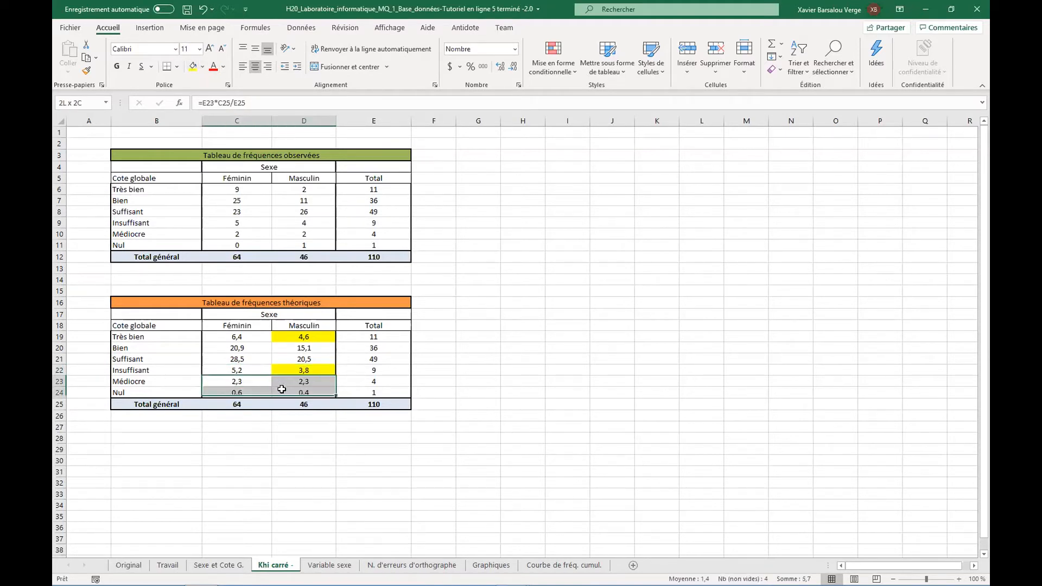
{"action": "left_click", "coordinate": [193, 67]}
{"action": "left_click", "coordinate": [445, 449]}
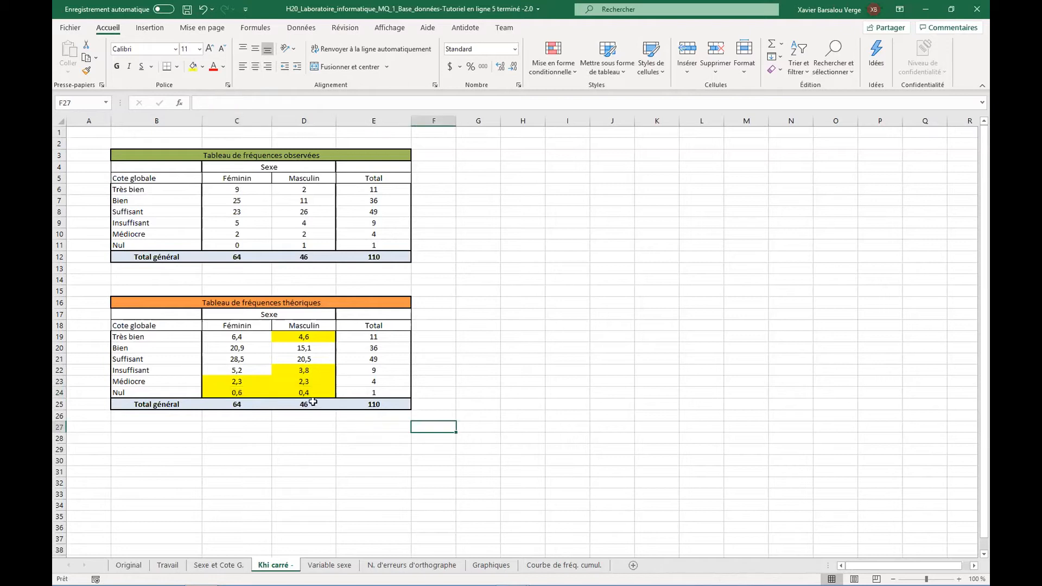
Step: Examine the yellow cells and the grade categories in B19:B24 of the theoretical table, especially Insuffisant, Médiocre and Nul, for possible regrouping
{"action": "left_click", "coordinate": [252, 394]}
{"action": "left_click", "coordinate": [283, 395]}
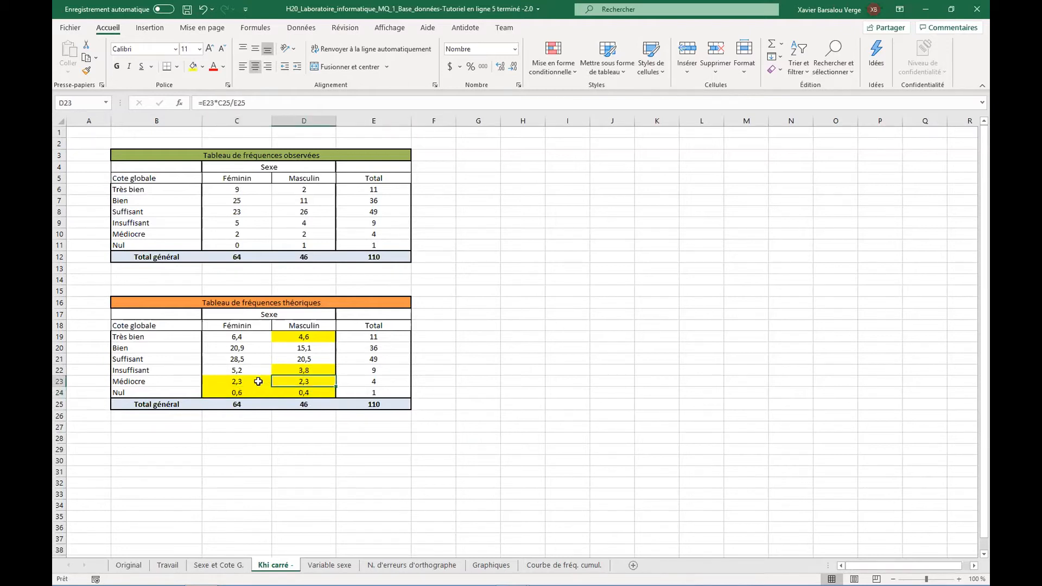
{"action": "left_click", "coordinate": [288, 336]}
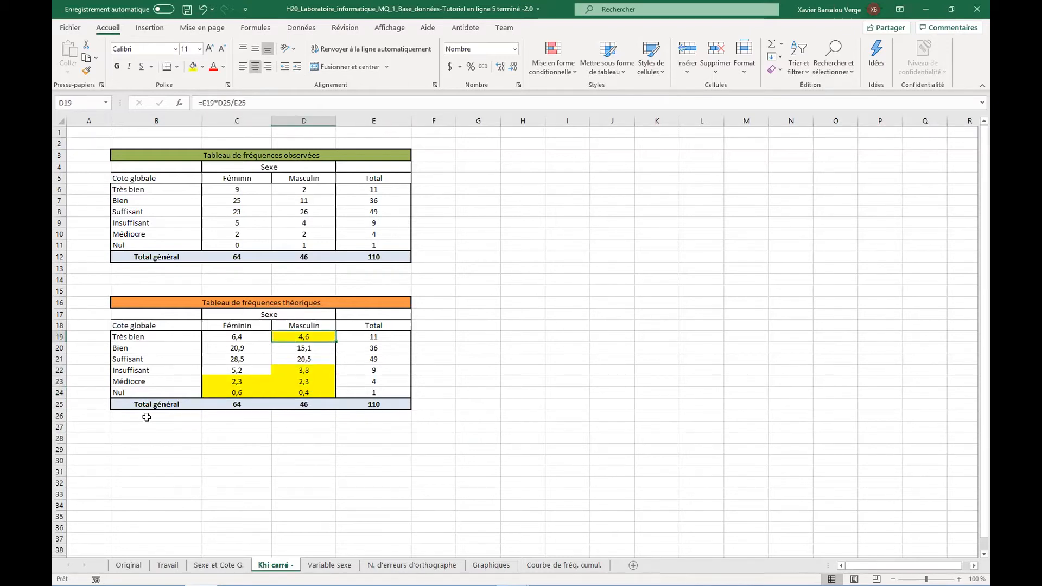
{"action": "double_click", "coordinate": [137, 425]}
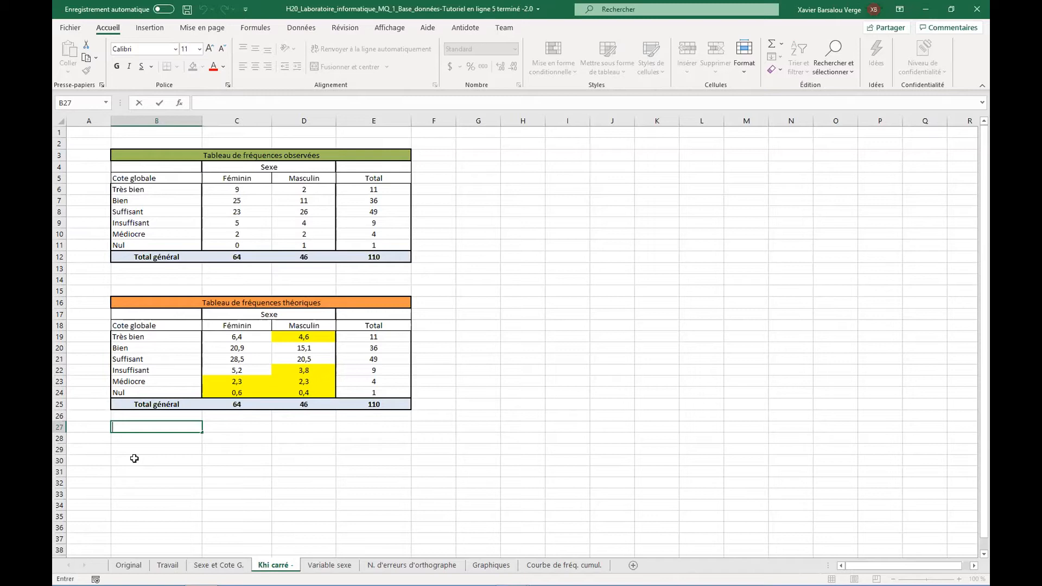
{"action": "left_click", "coordinate": [133, 336]}
{"action": "left_click", "coordinate": [132, 348]}
{"action": "left_click", "coordinate": [132, 359]}
{"action": "left_click", "coordinate": [133, 370]}
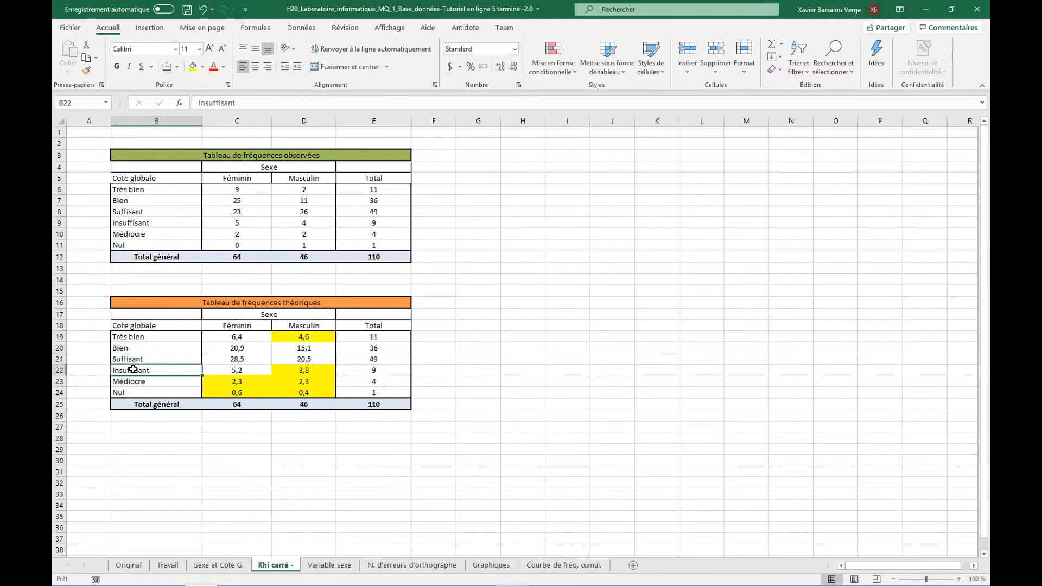
{"action": "left_click", "coordinate": [148, 338]}
{"action": "left_click", "coordinate": [146, 350]}
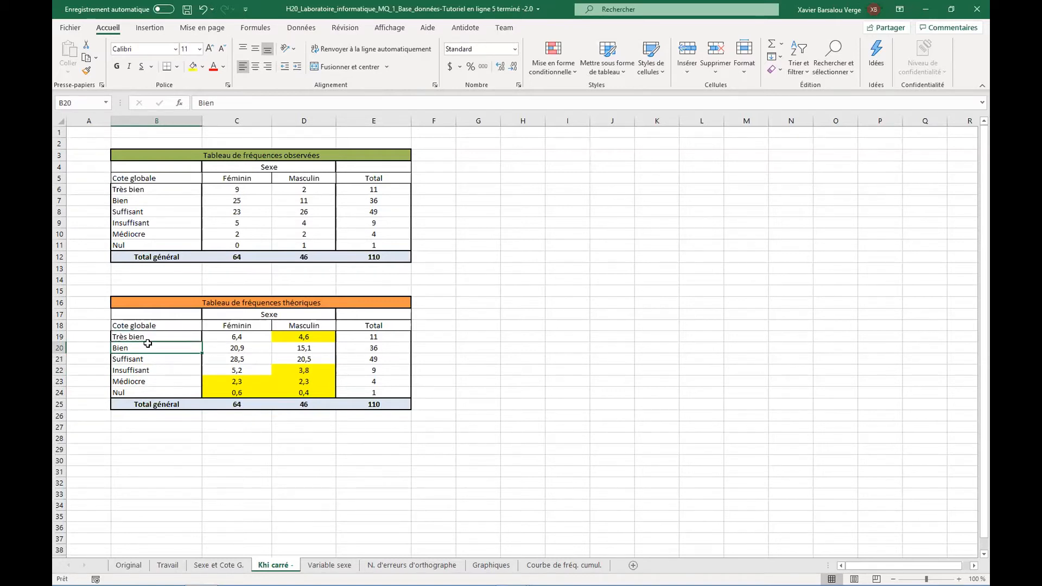
{"action": "left_click", "coordinate": [150, 361]}
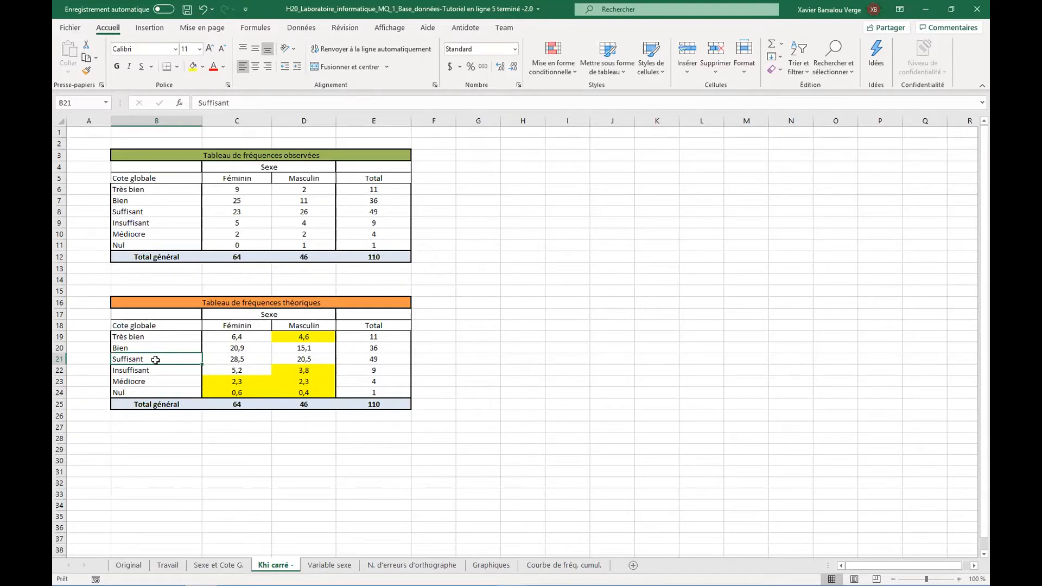
{"action": "left_click", "coordinate": [122, 373]}
{"action": "left_click", "coordinate": [126, 383]}
{"action": "left_click", "coordinate": [139, 393]}
{"action": "left_click_drag", "start_coordinate": [144, 372], "coordinate": [144, 393]}
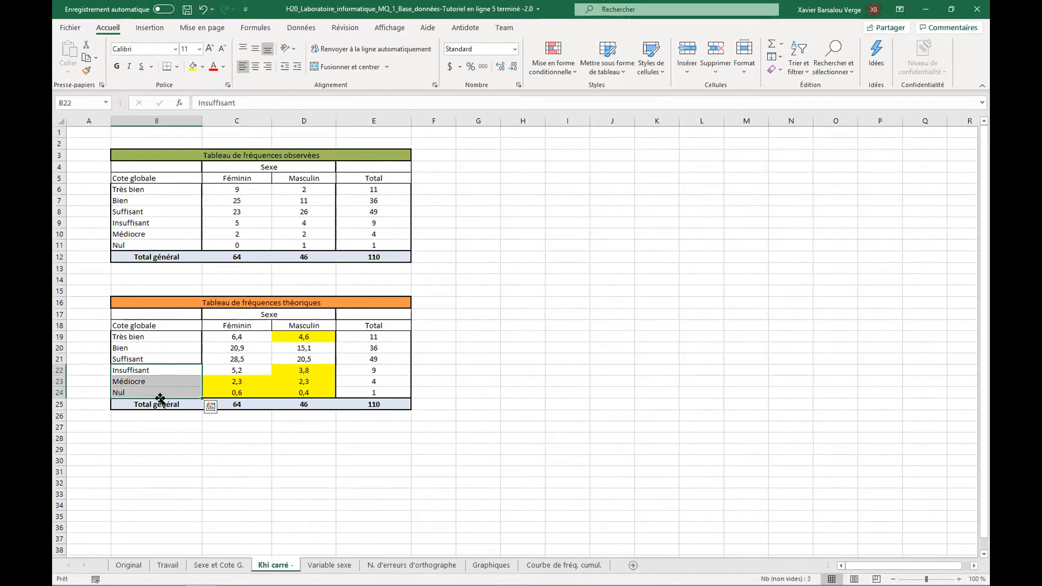
{"action": "left_click", "coordinate": [139, 371]}
{"action": "left_click_drag", "start_coordinate": [139, 372], "coordinate": [147, 389]}
Step: Copy the observed frequency table B3:E12 below the theoretical table, starting at B30
{"action": "left_click_drag", "start_coordinate": [163, 150], "coordinate": [256, 257]}
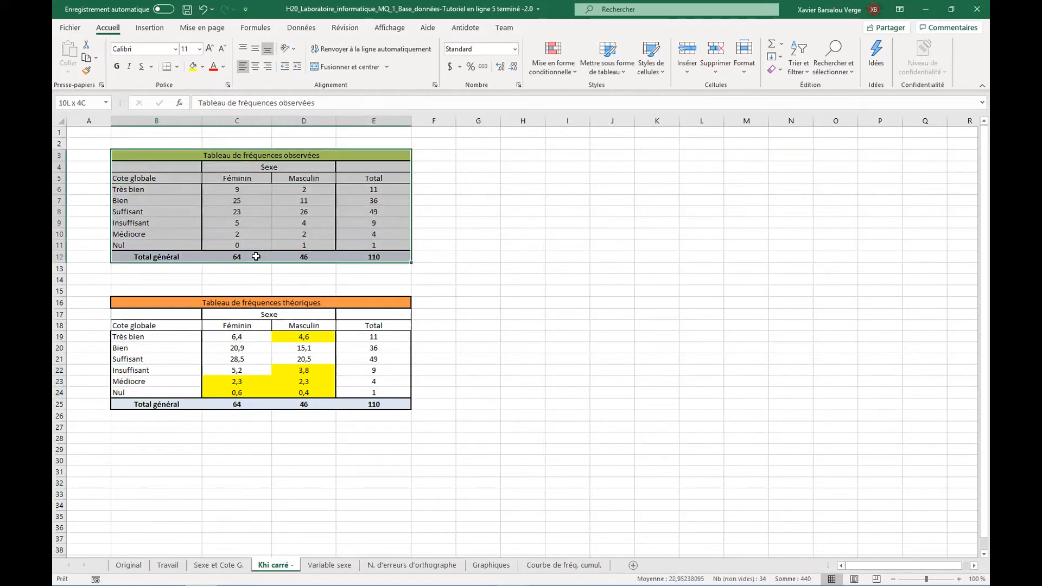
{"action": "key", "text": "ctrl+c"}
{"action": "left_click", "coordinate": [148, 460]}
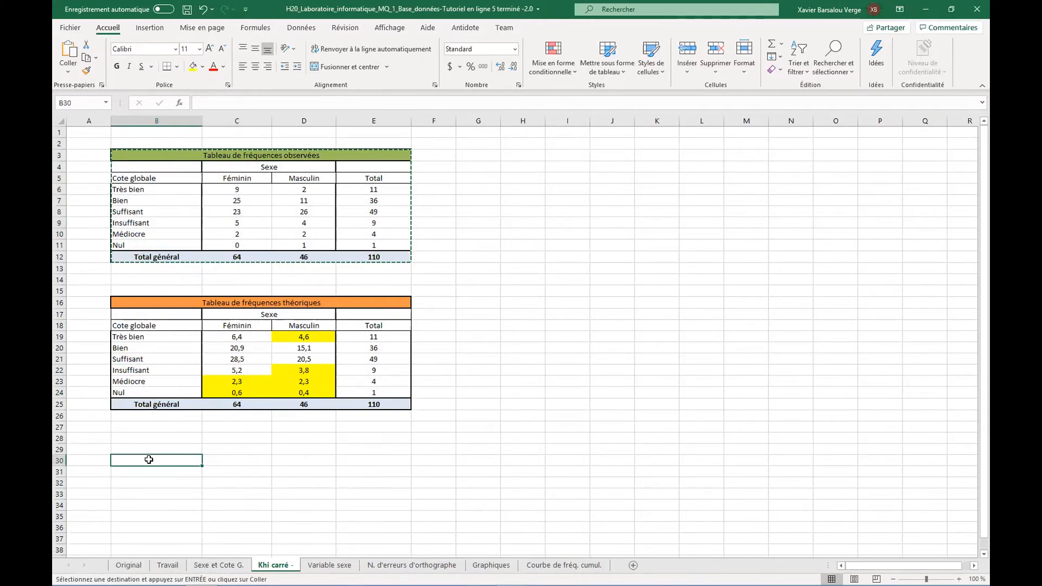
{"action": "key", "text": "ctrl+v"}
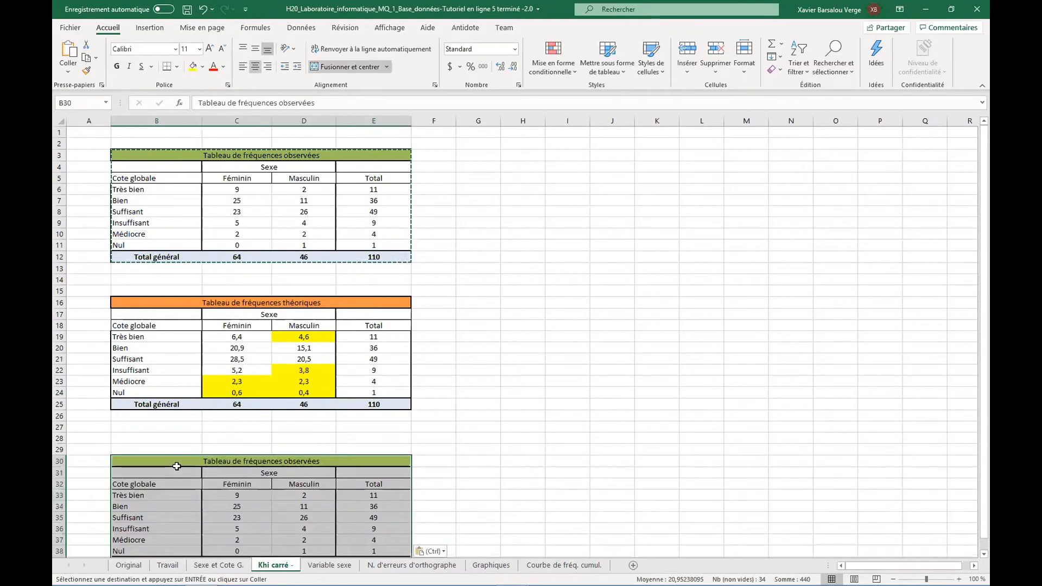
{"action": "scroll", "coordinate": [177, 463], "scroll_direction": "down", "scroll_amount": 3}
{"action": "left_click", "coordinate": [138, 437]}
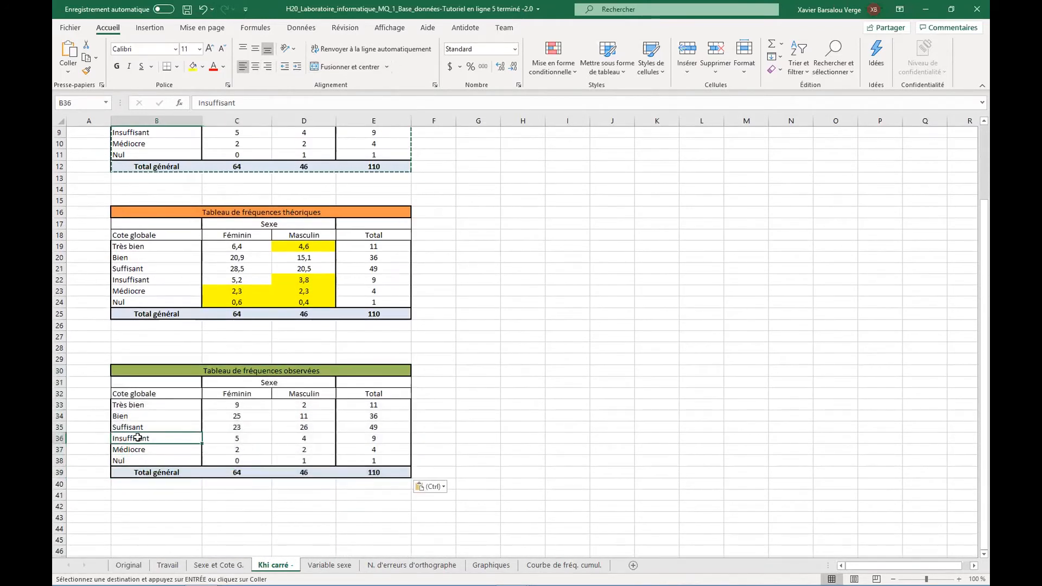
{"action": "key", "text": "Escape"}
Step: Replace the Insuffisant label in B36 of the copied observed table with "Faibles - Renforcement"
{"action": "double_click", "coordinate": [154, 442]}
{"action": "left_click_drag", "start_coordinate": [151, 439], "coordinate": [113, 439]}
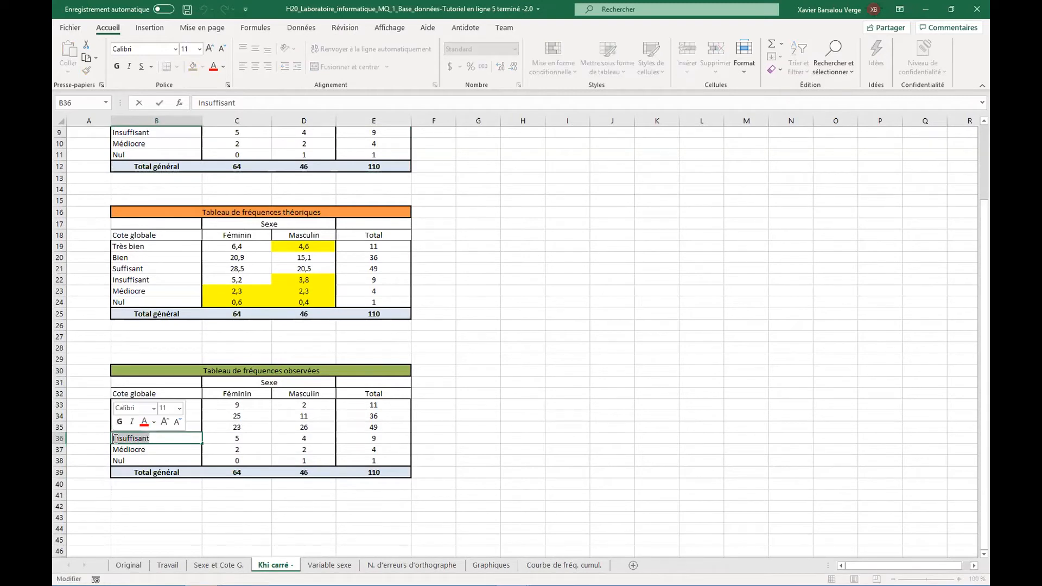
{"action": "type", "text": "Échec"}
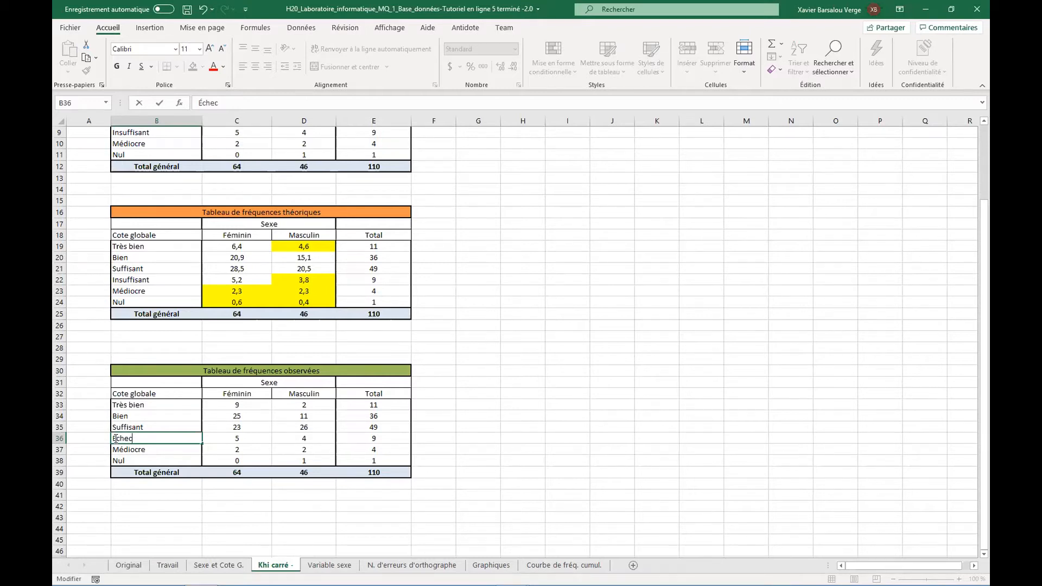
{"action": "key", "text": "BackSpace"}
{"action": "key", "text": "BackSpace"}
{"action": "key", "text": "BackSpace"}
{"action": "type", "text": "Faibles - Ren"}
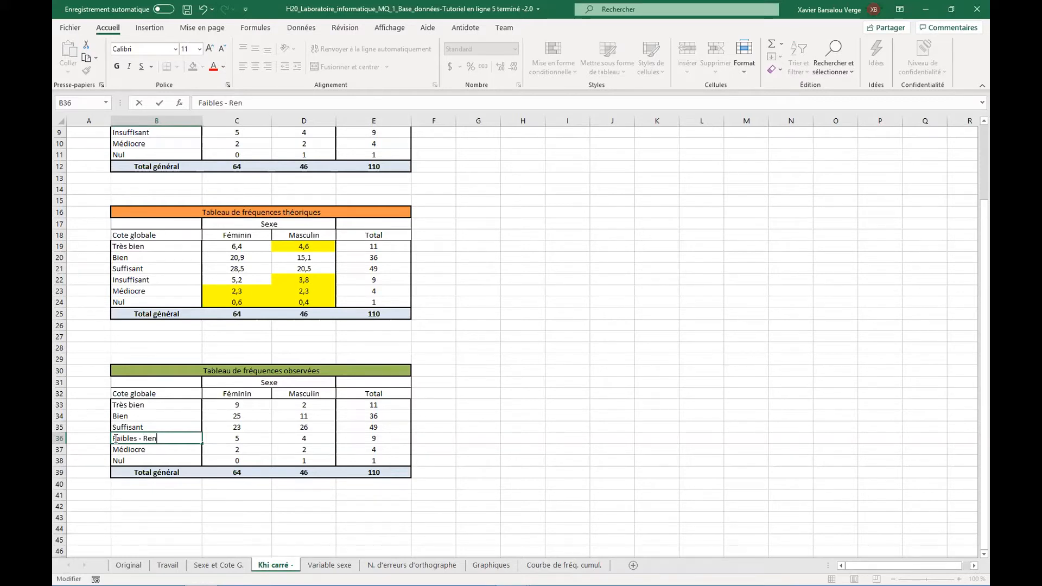
{"action": "type", "text": "rceme"}
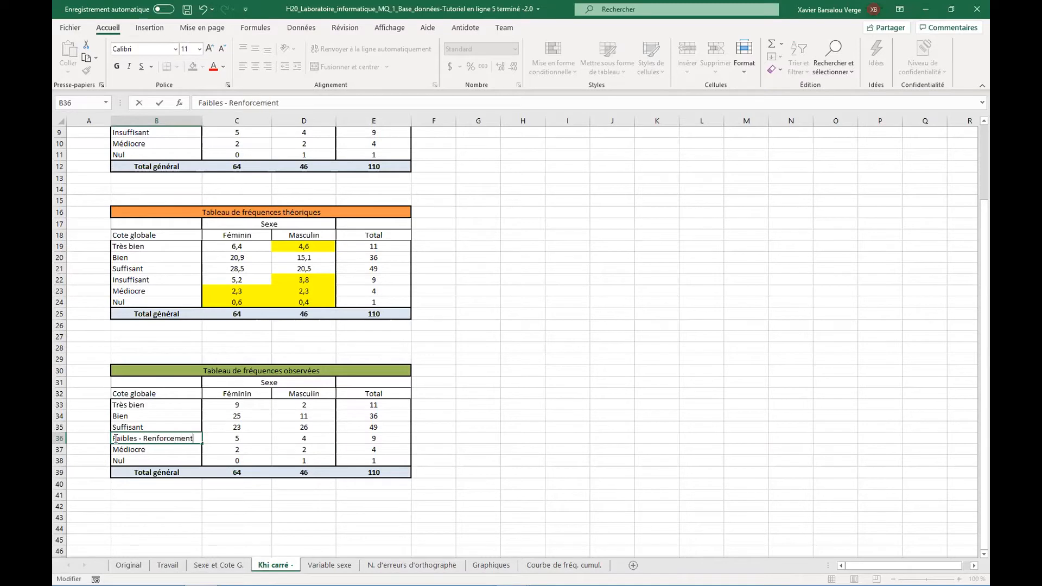
{"action": "type", "text": "nt"}
{"action": "key", "text": "Return"}
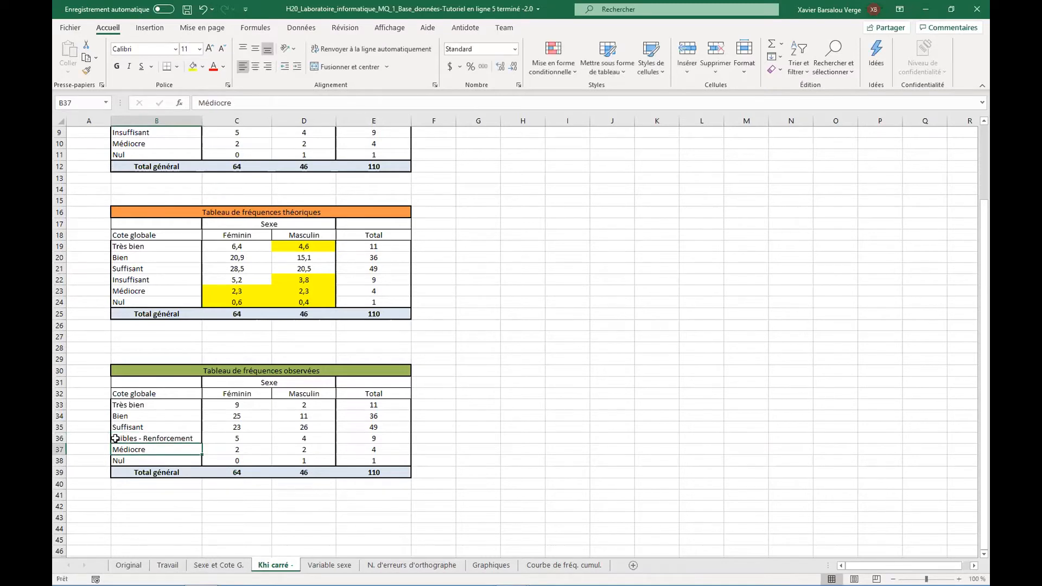
Step: Set the Féminin frequency for Faibles - Renforcement in C36 to 7 and clear the regrouped Médioc­re and Nul cells B37:C38
{"action": "left_click", "coordinate": [237, 440]}
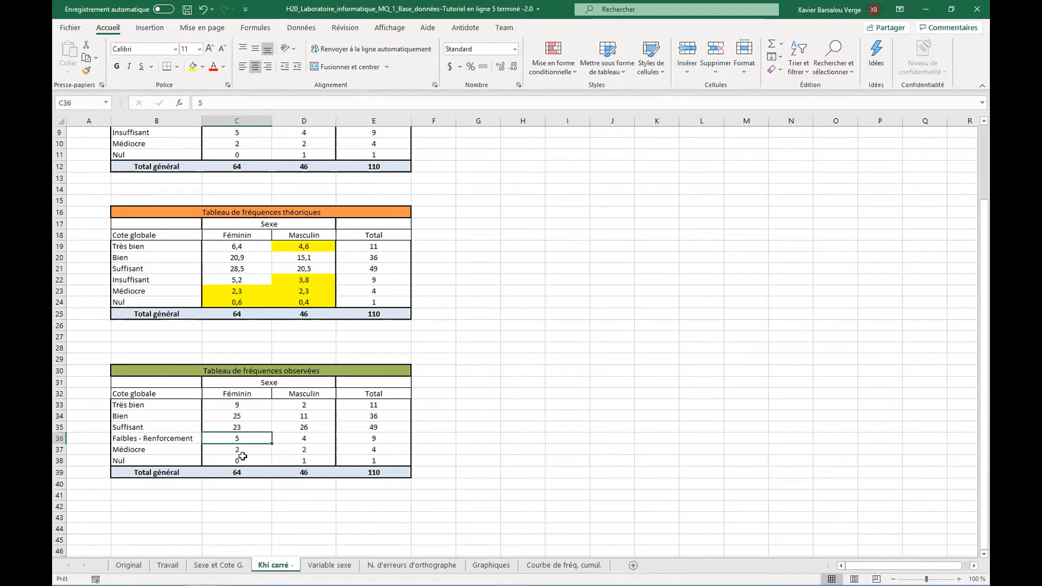
{"action": "double_click", "coordinate": [243, 437]}
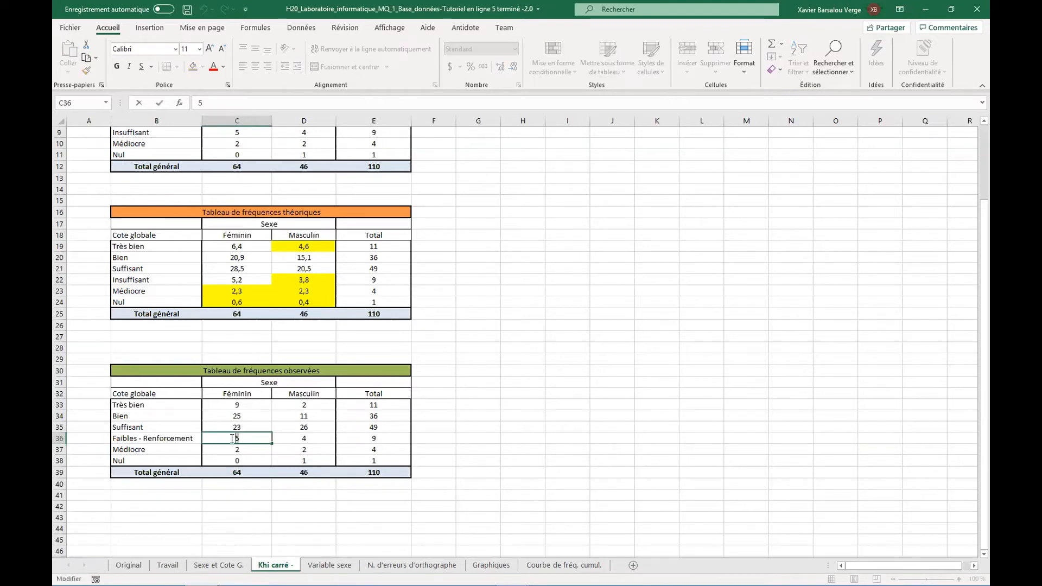
{"action": "type", "text": "7"}
{"action": "left_click_drag", "start_coordinate": [236, 451], "coordinate": [236, 463]}
{"action": "key", "text": "Delete"}
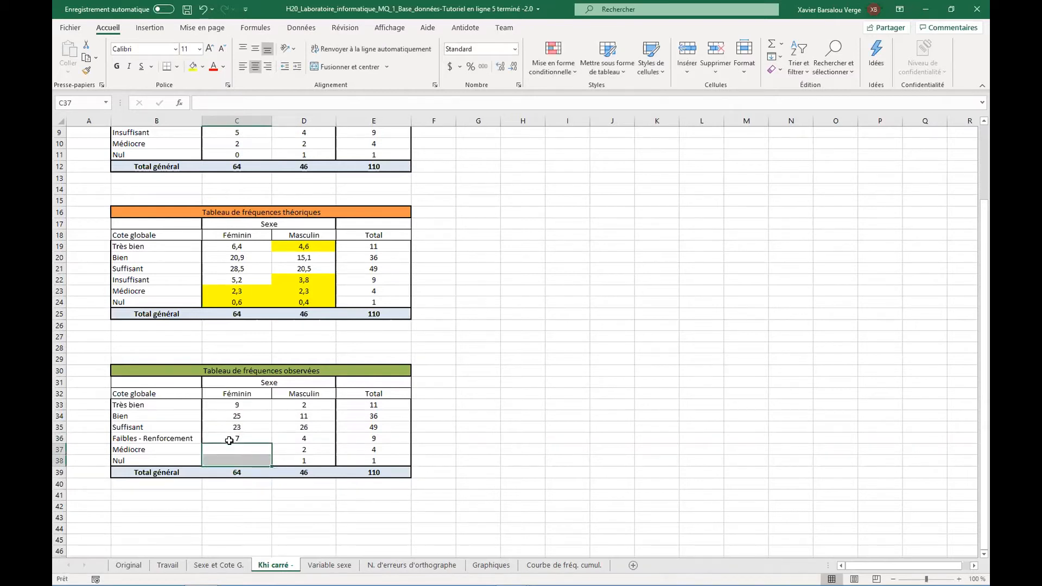
{"action": "left_click", "coordinate": [229, 441]}
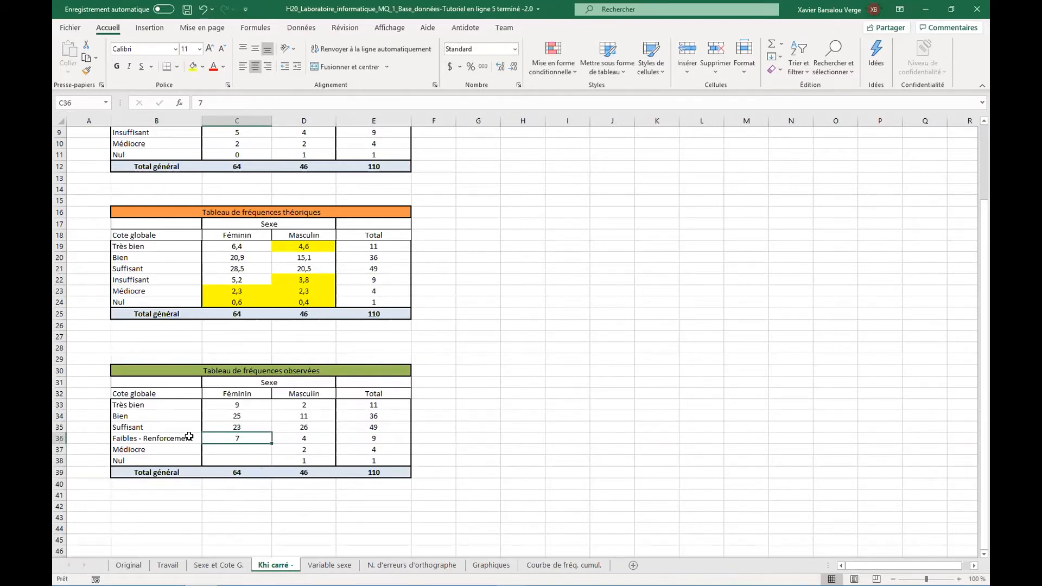
{"action": "left_click_drag", "start_coordinate": [128, 448], "coordinate": [235, 462]}
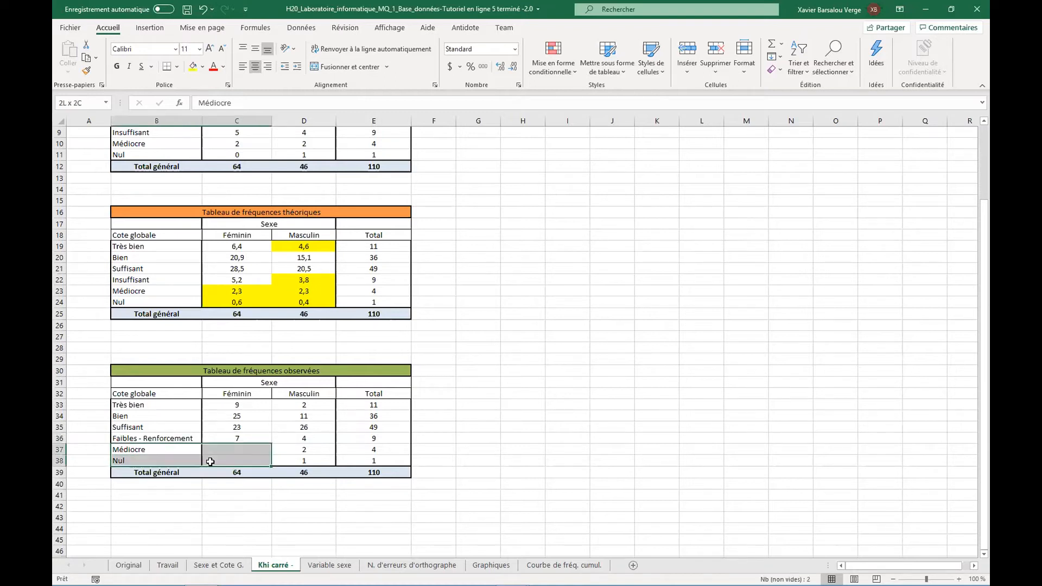
{"action": "key", "text": "Delete"}
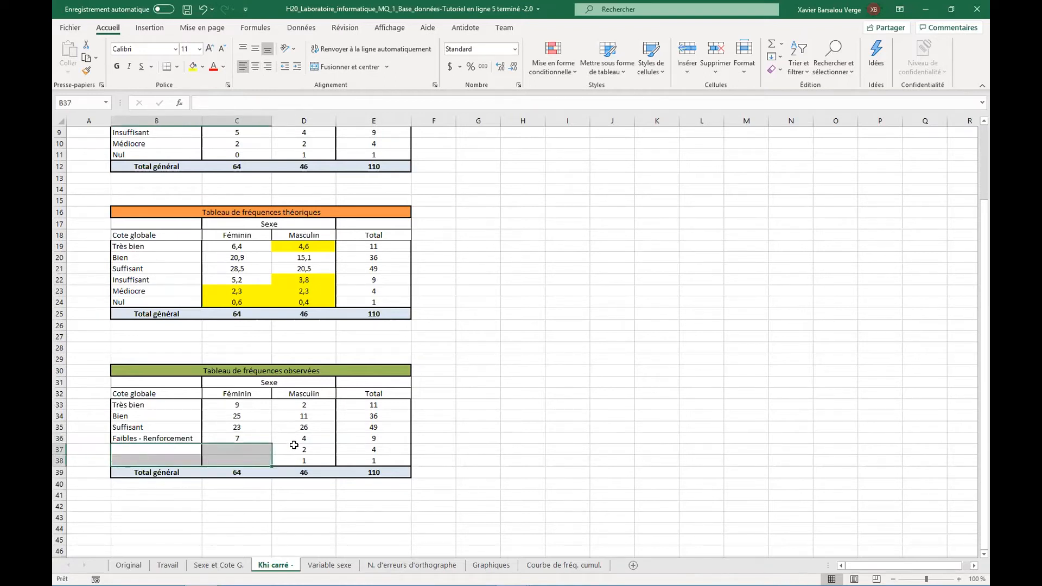
Step: Set the Masculin frequency for Faibles - Renforcement in D36 to 7 and clear D37:D38
{"action": "left_click", "coordinate": [304, 441]}
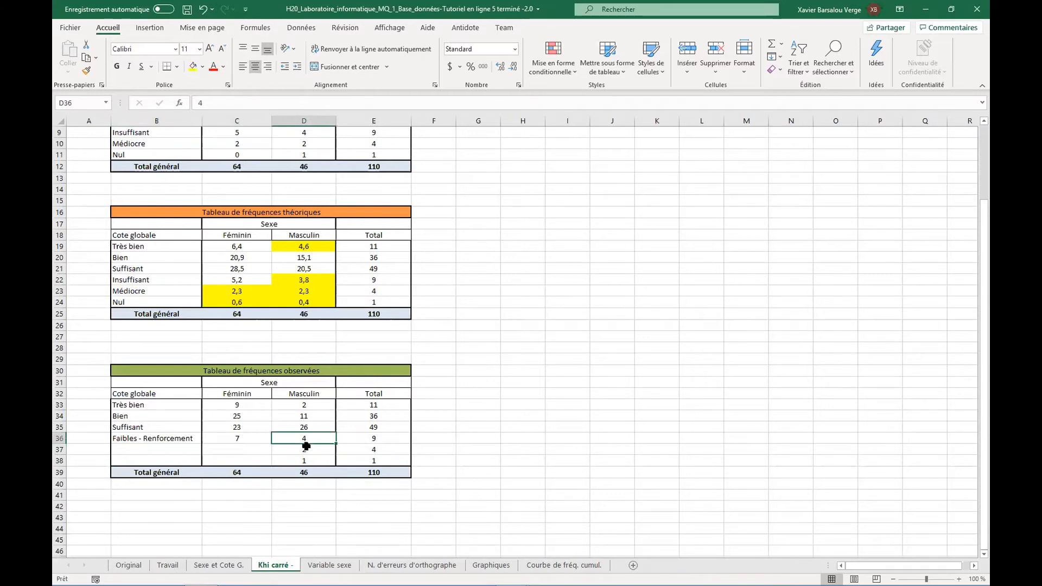
{"action": "type", "text": "7"}
{"action": "left_click_drag", "start_coordinate": [307, 447], "coordinate": [306, 460]}
{"action": "key", "text": "Delete"}
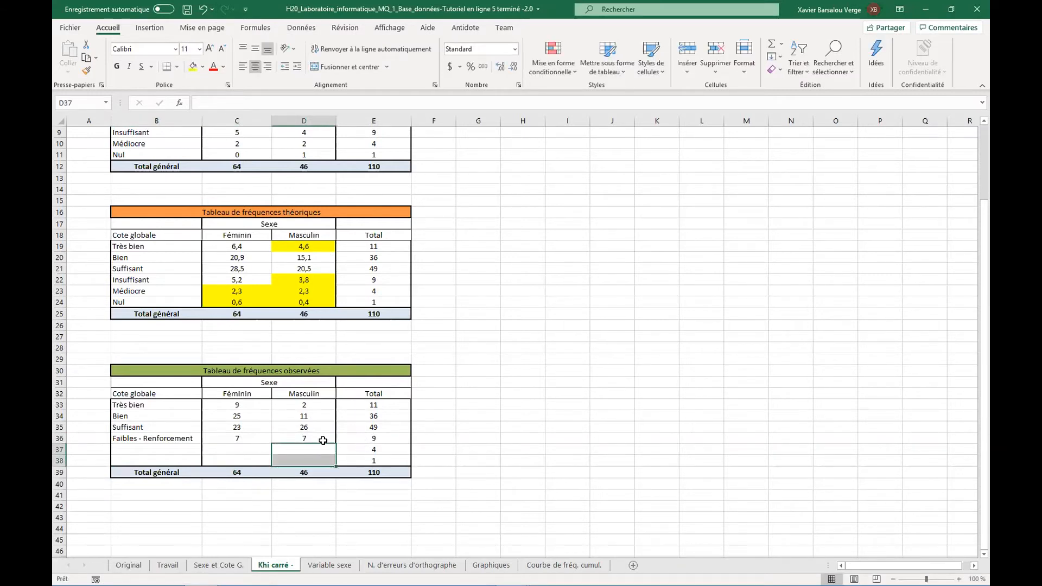
Step: Set the Faibles - Renforcement total in E36 to 14 and clear the remaining totals in E37:E38
{"action": "left_click", "coordinate": [363, 442]}
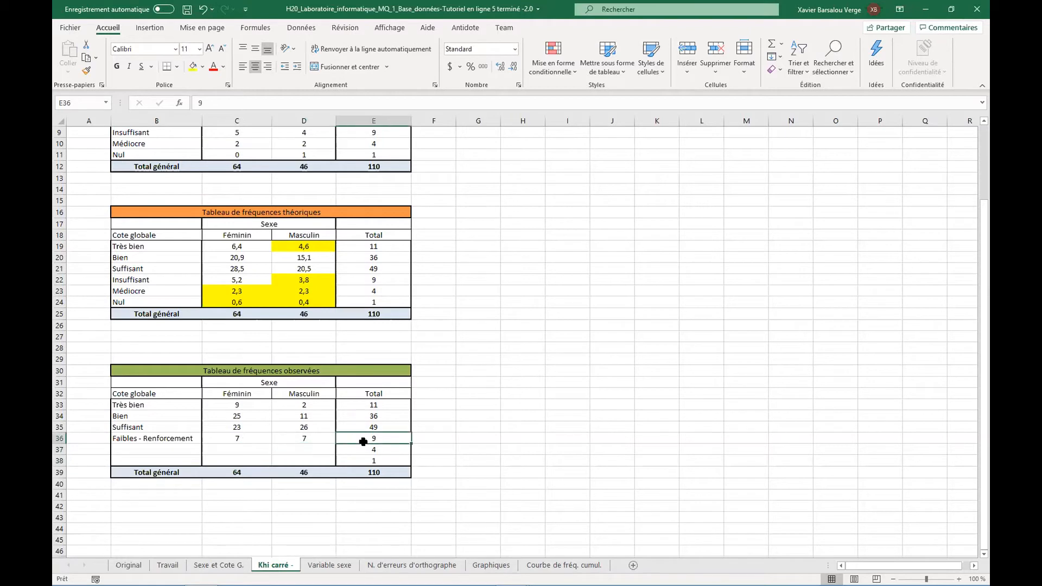
{"action": "type", "text": "14"}
{"action": "left_click_drag", "start_coordinate": [361, 449], "coordinate": [158, 452]}
{"action": "key", "text": "Delete"}
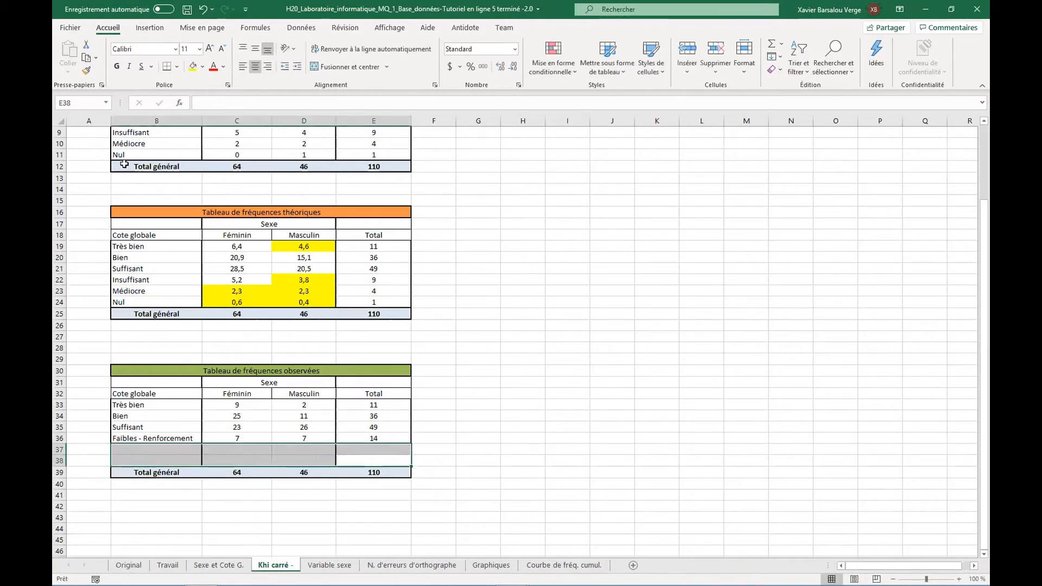
Step: Delete the emptied rows 37 and 38 from the copied observed frequency table
{"action": "left_click", "coordinate": [58, 452]}
{"action": "left_click_drag", "start_coordinate": [58, 454], "coordinate": [58, 461]}
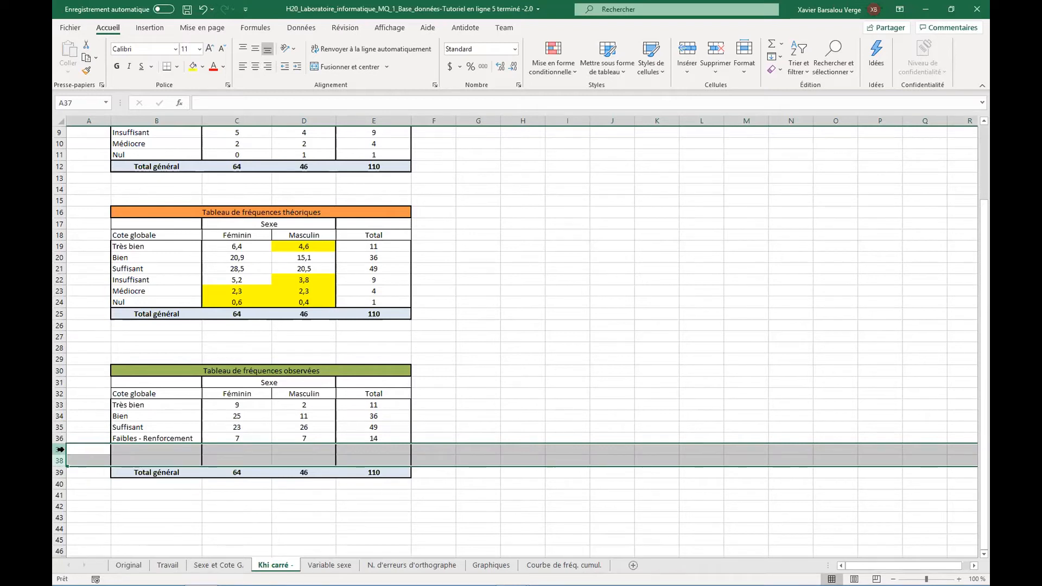
{"action": "right_click", "coordinate": [60, 450]}
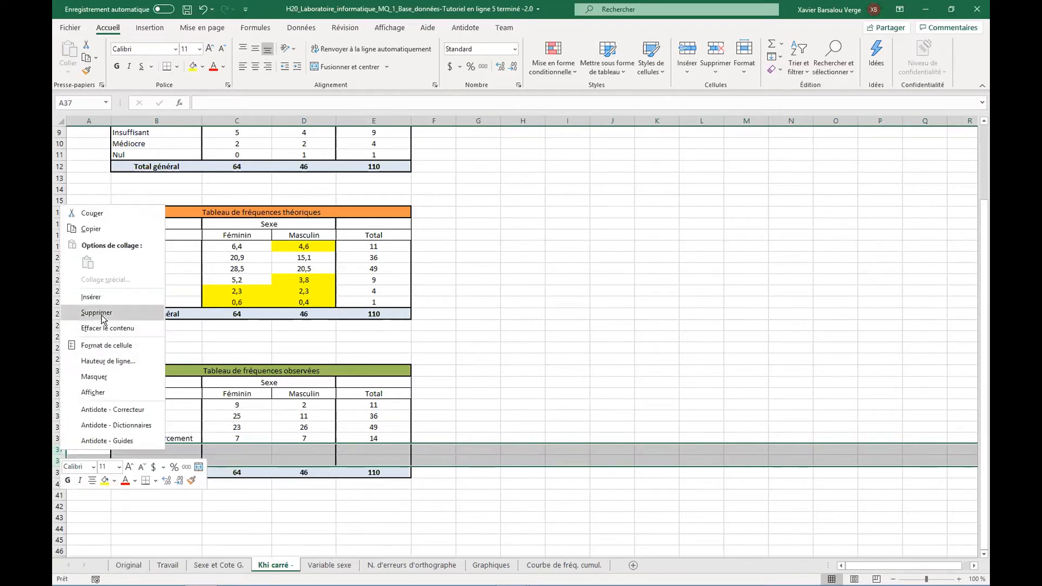
{"action": "left_click", "coordinate": [102, 317]}
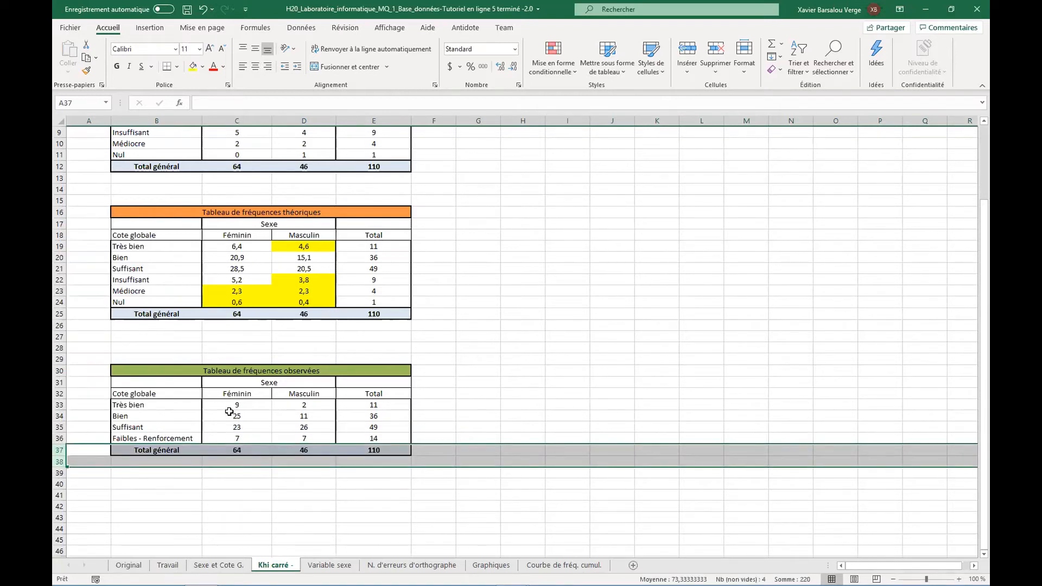
Step: Highlight the Masculin frequency for Très bien in D33 in yellow and check the formula of its theoretical frequency in D19
{"action": "left_click", "coordinate": [309, 404]}
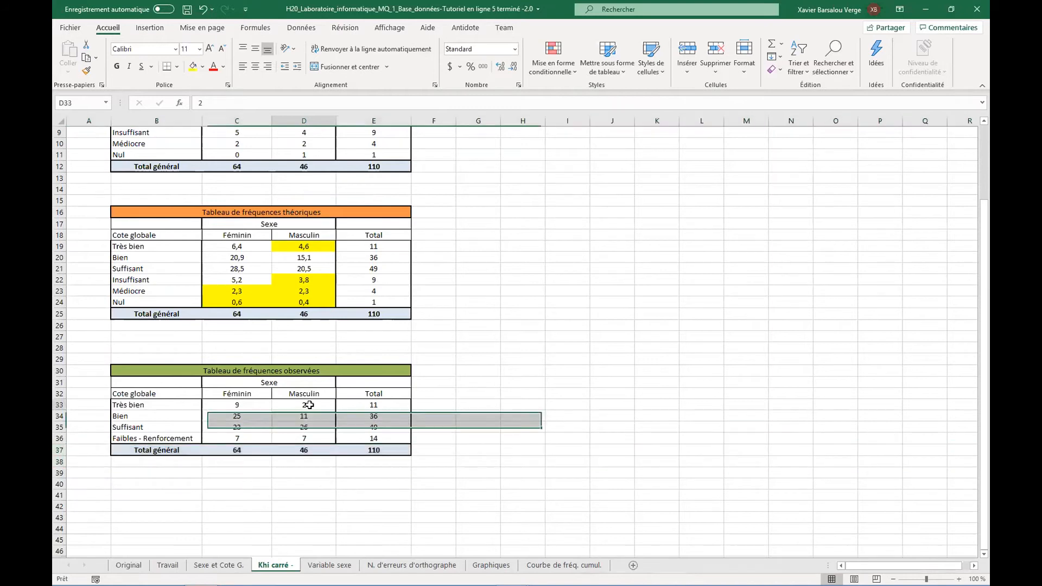
{"action": "left_click", "coordinate": [193, 66]}
{"action": "double_click", "coordinate": [305, 246]}
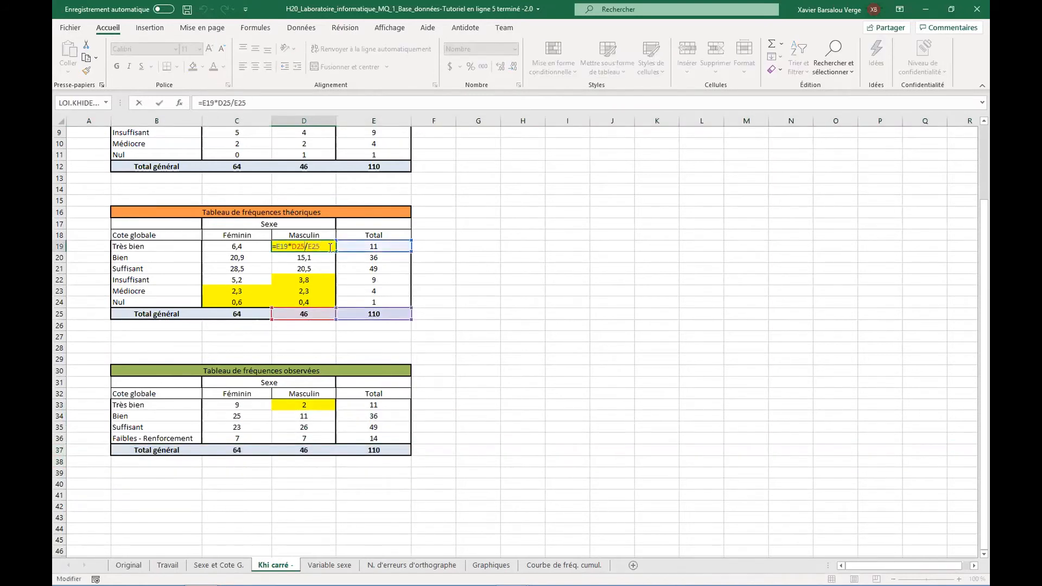
{"action": "key", "text": "Return"}
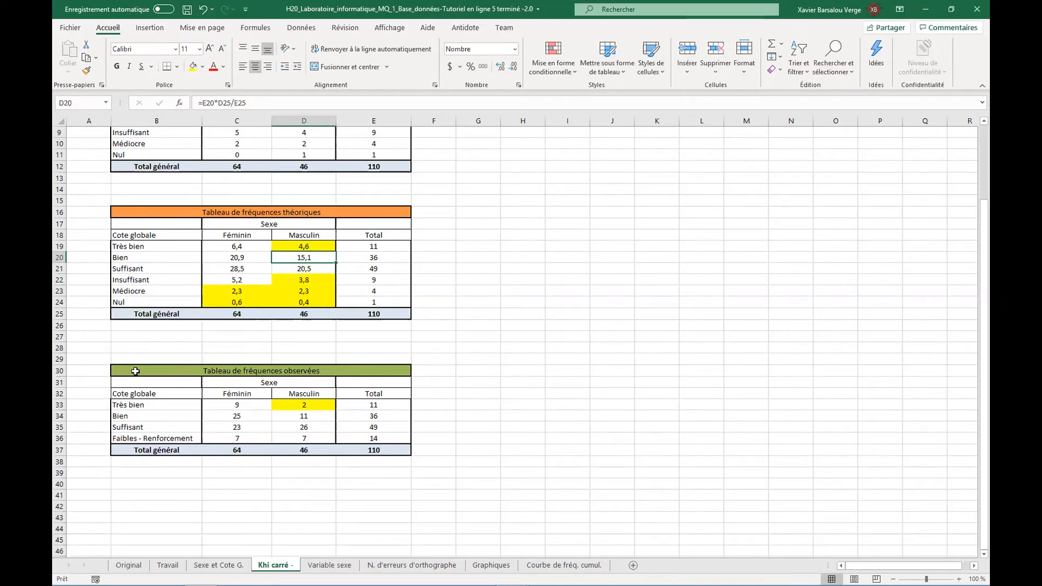
Step: Examine the Très bien and Bien categories in B33:B34 of the copied observed table for possible regrouping
{"action": "left_click_drag", "start_coordinate": [135, 407], "coordinate": [139, 411]}
{"action": "left_click", "coordinate": [135, 416]}
{"action": "left_click", "coordinate": [137, 406]}
{"action": "left_click", "coordinate": [134, 415]}
{"action": "left_click", "coordinate": [135, 406]}
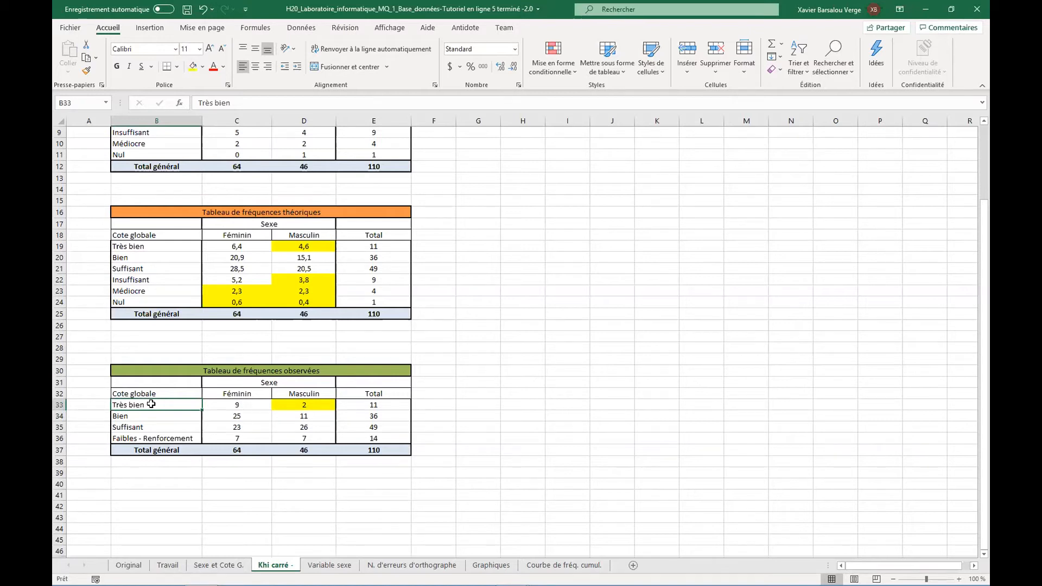
{"action": "left_click", "coordinate": [145, 417]}
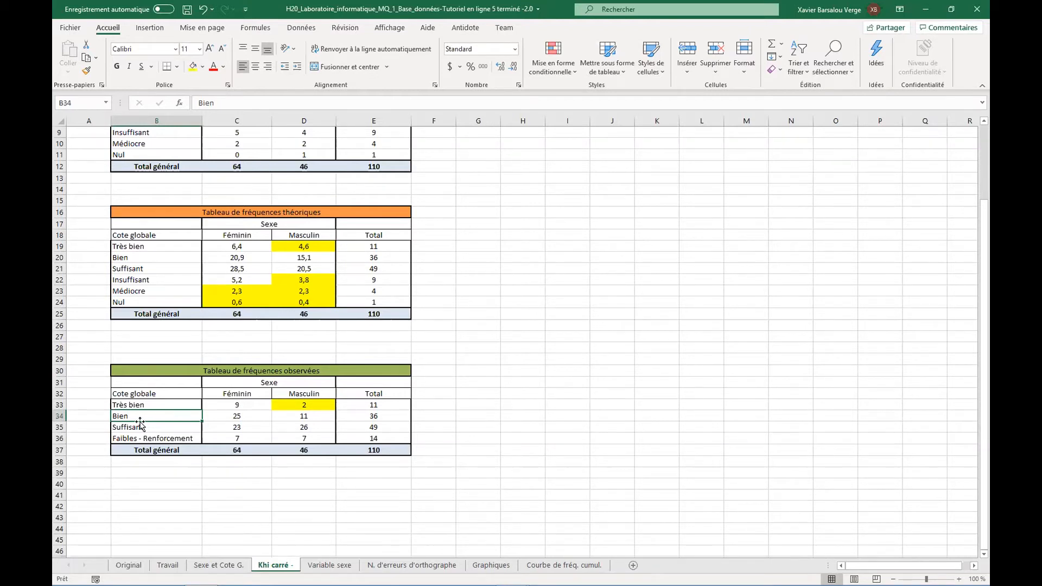
{"action": "left_click_drag", "start_coordinate": [128, 418], "coordinate": [128, 408]}
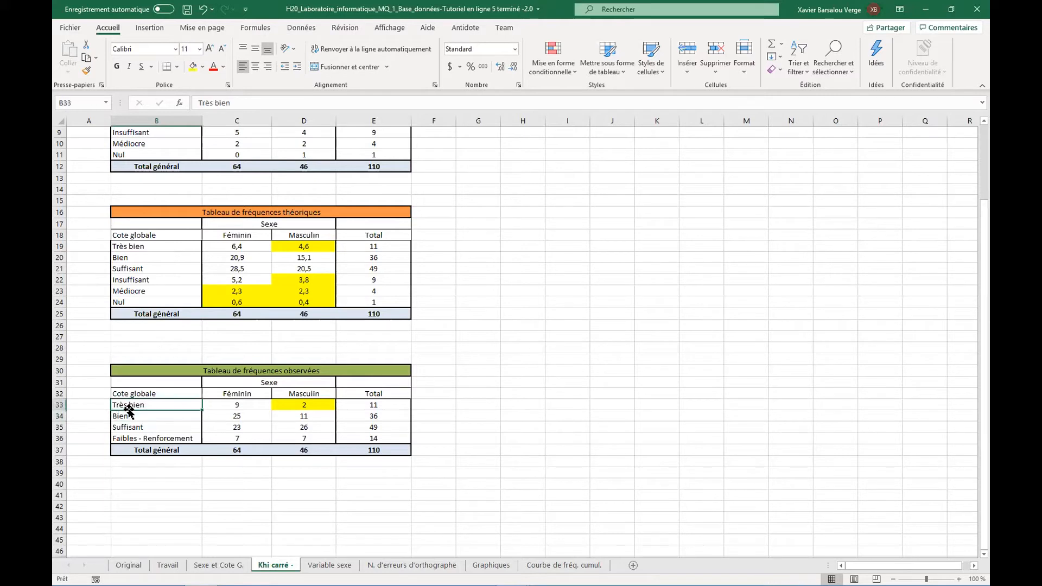
Step: Replace the Bien label in B34 of the copied observed table with "Forts - 101 français"
{"action": "double_click", "coordinate": [168, 403]}
{"action": "key", "text": "Return"}
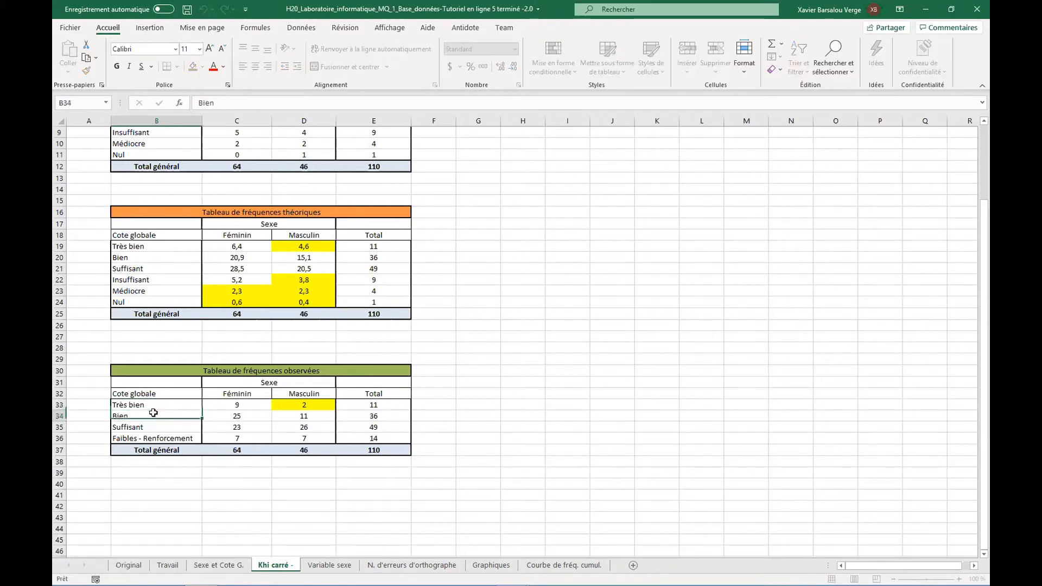
{"action": "key", "text": "F2"}
{"action": "key", "text": "shift+Home"}
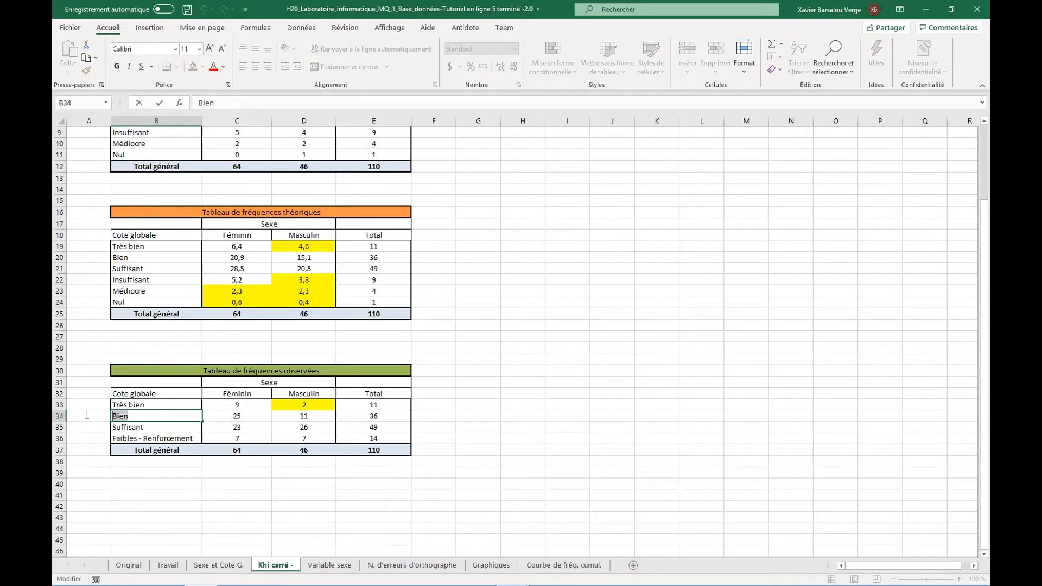
{"action": "type", "text": "Forts - 101 français"}
{"action": "key", "text": "Return"}
{"action": "key", "text": "Up"}
{"action": "key", "text": "Right"}
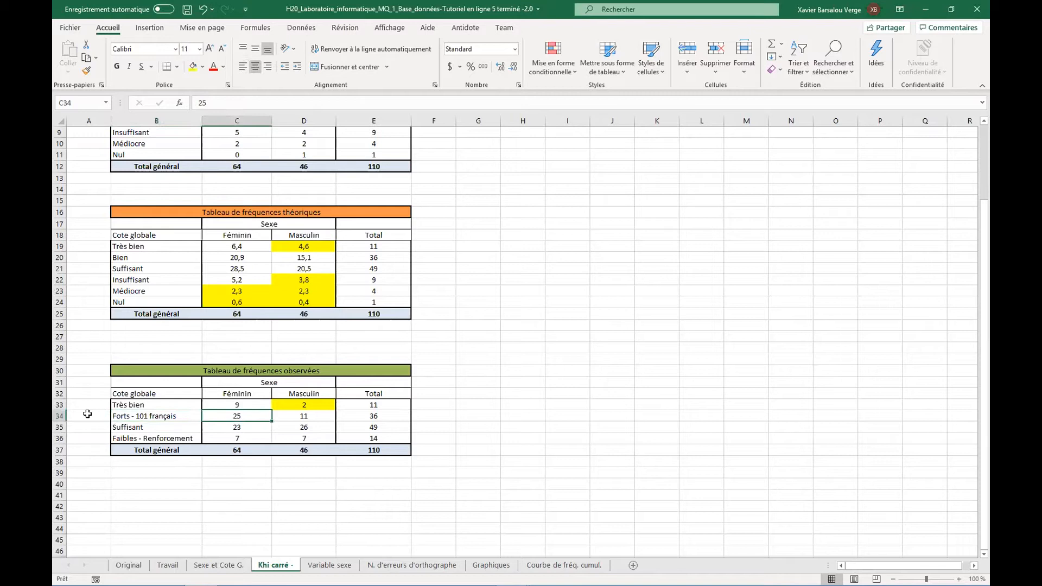
{"action": "left_click", "coordinate": [144, 418]}
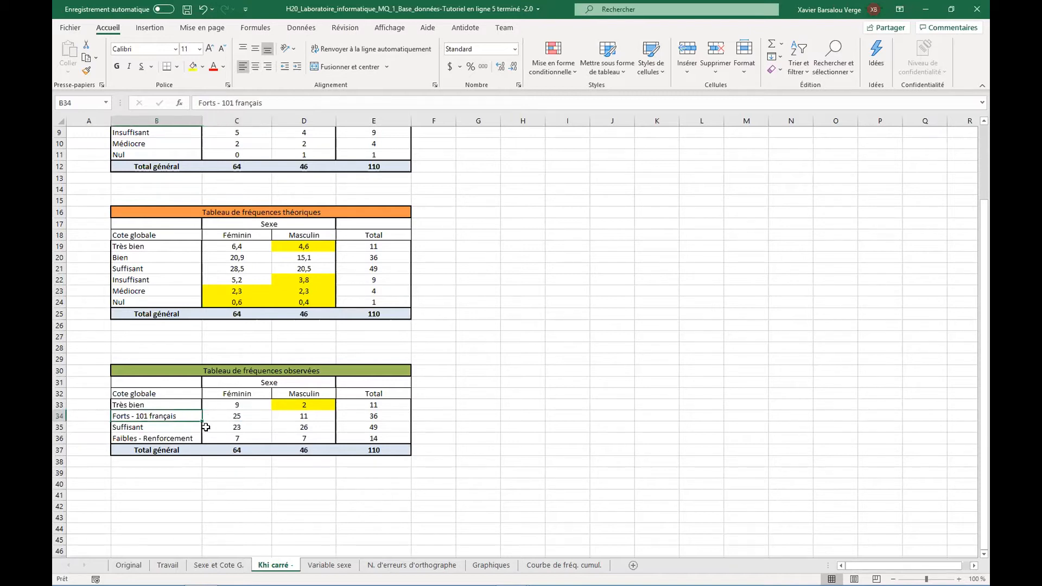
Step: Set the Féminin frequency for Forts - 101 français in C34 to =25+9 and clear C33
{"action": "left_click", "coordinate": [221, 416]}
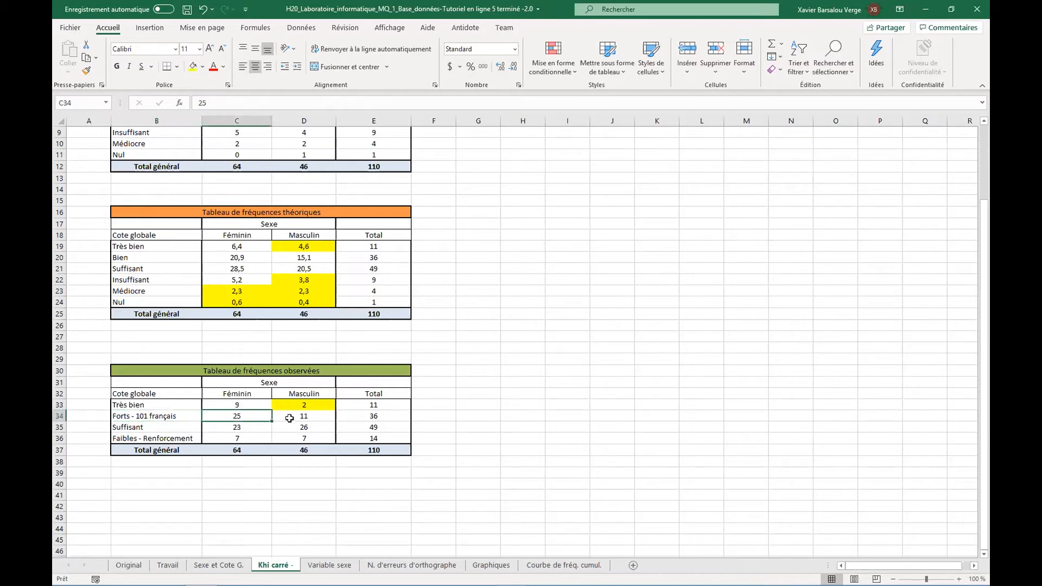
{"action": "double_click", "coordinate": [246, 417]}
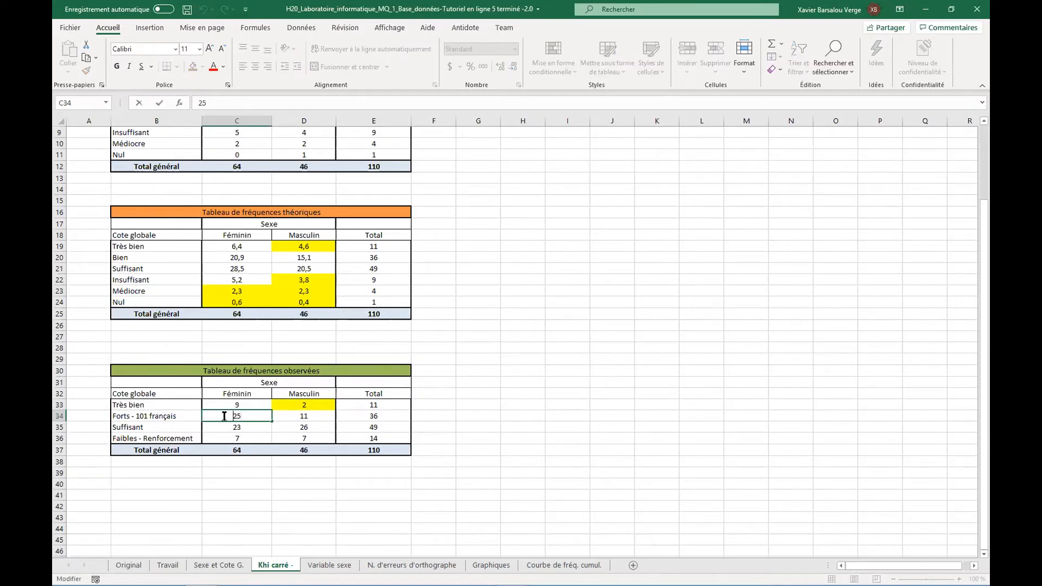
{"action": "type", "text": "="}
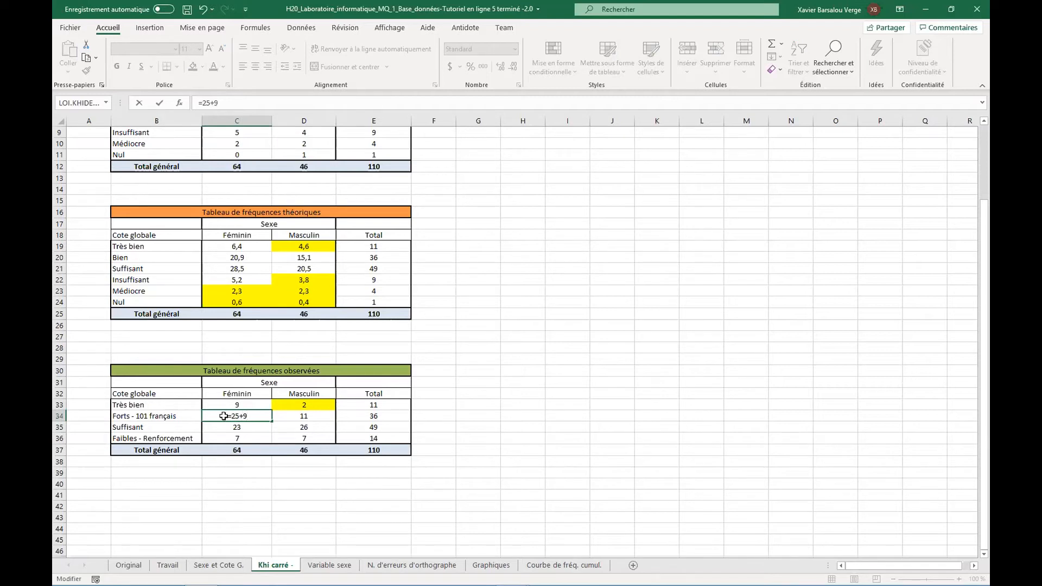
{"action": "type", "text": "+9"}
{"action": "left_click", "coordinate": [252, 407]}
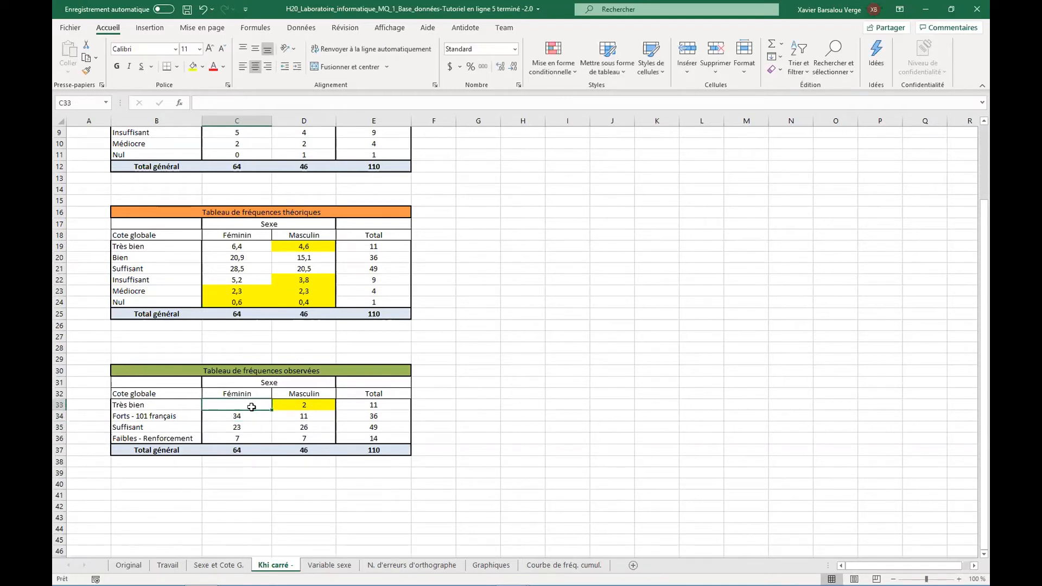
Step: Set the Masculin frequency for Forts - 101 français in D34 to 13 and clear D33
{"action": "double_click", "coordinate": [311, 416]}
{"action": "key", "text": "BackSpace"}
{"action": "key", "text": "Return"}
{"action": "key", "text": "Up"}
{"action": "key", "text": "Up"}
{"action": "key", "text": "Right"}
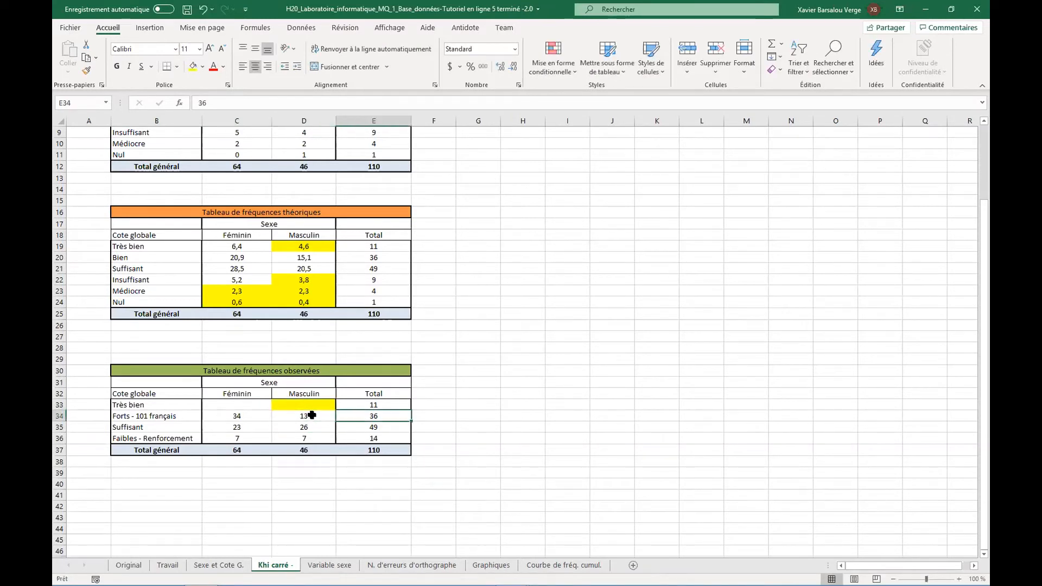
Step: Set the Forts - 101 français total in E34 to 47 and delete the Très bien row 33
{"action": "key", "text": "Down"}
{"action": "type", "text": "47"}
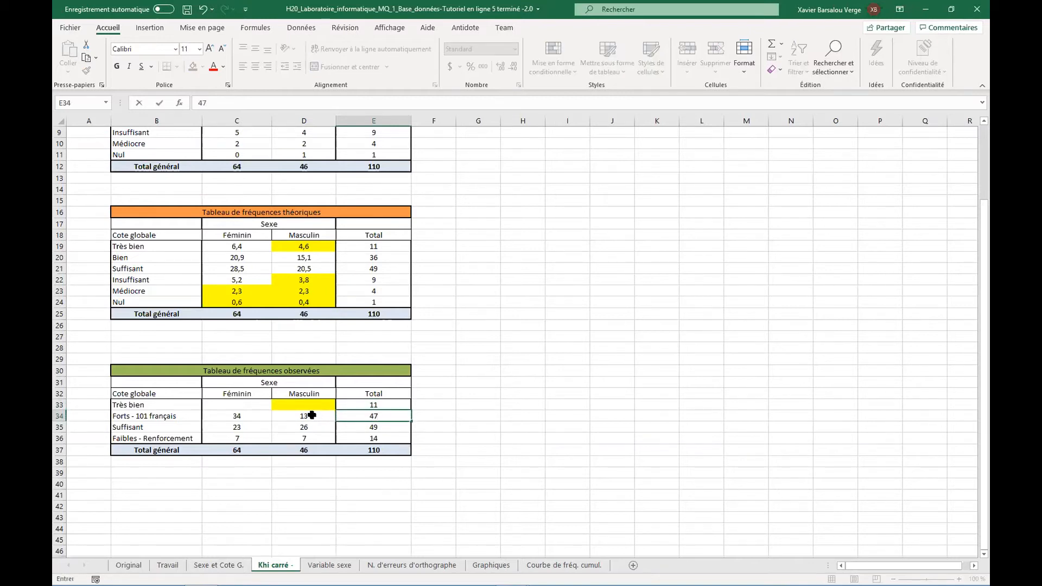
{"action": "key", "text": "Return"}
{"action": "key", "text": "Up"}
{"action": "key", "text": "Up"}
{"action": "key", "text": "Delete"}
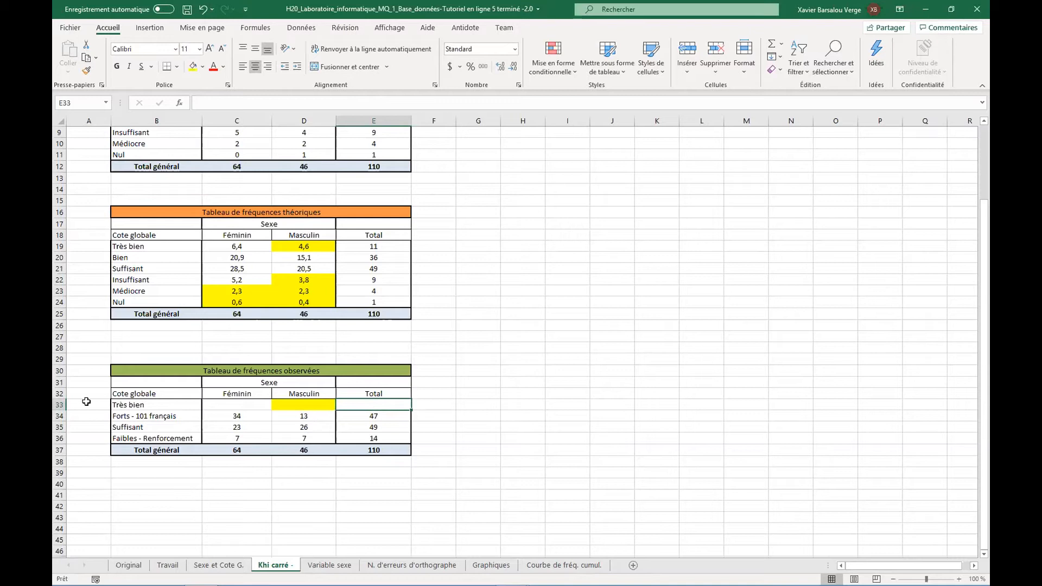
{"action": "left_click", "coordinate": [60, 404]}
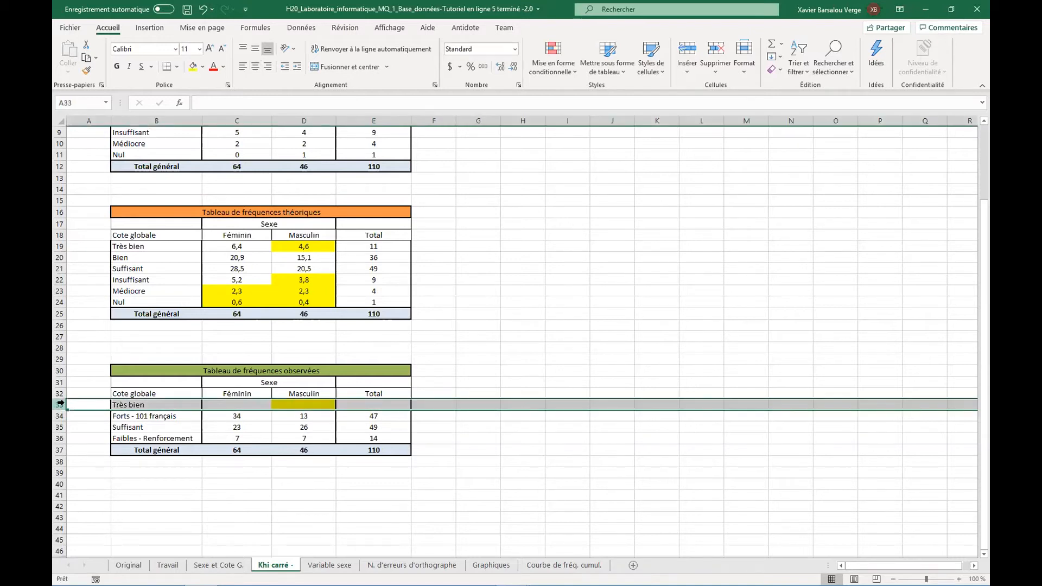
{"action": "key", "text": "ctrl+minus"}
Step: Replace the Cote globale heading in B32 of the copied observed table with "Classement - français"
{"action": "left_click", "coordinate": [145, 394]}
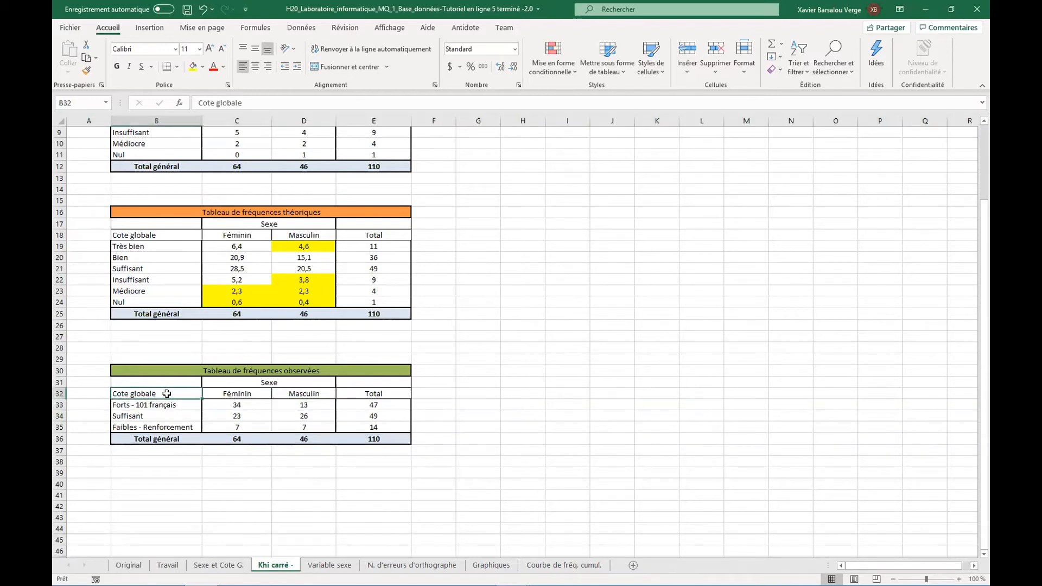
{"action": "double_click", "coordinate": [167, 394]}
{"action": "left_click_drag", "start_coordinate": [168, 394], "coordinate": [119, 395]}
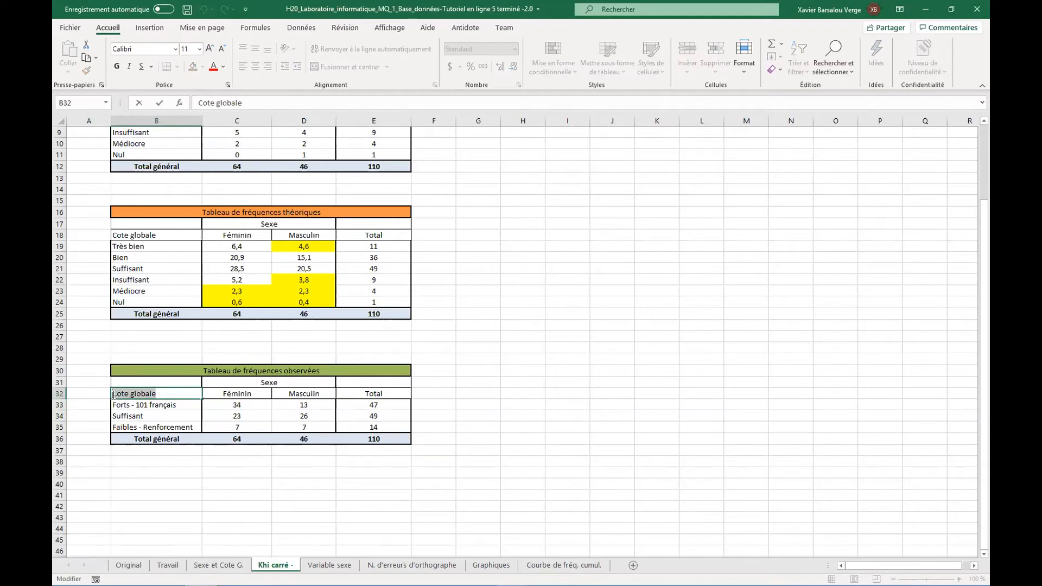
{"action": "type", "text": "Ckl"}
{"action": "key", "text": "BackSpace"}
{"action": "key", "text": "BackSpace"}
{"action": "type", "text": "lassement - français"}
{"action": "key", "text": "Return"}
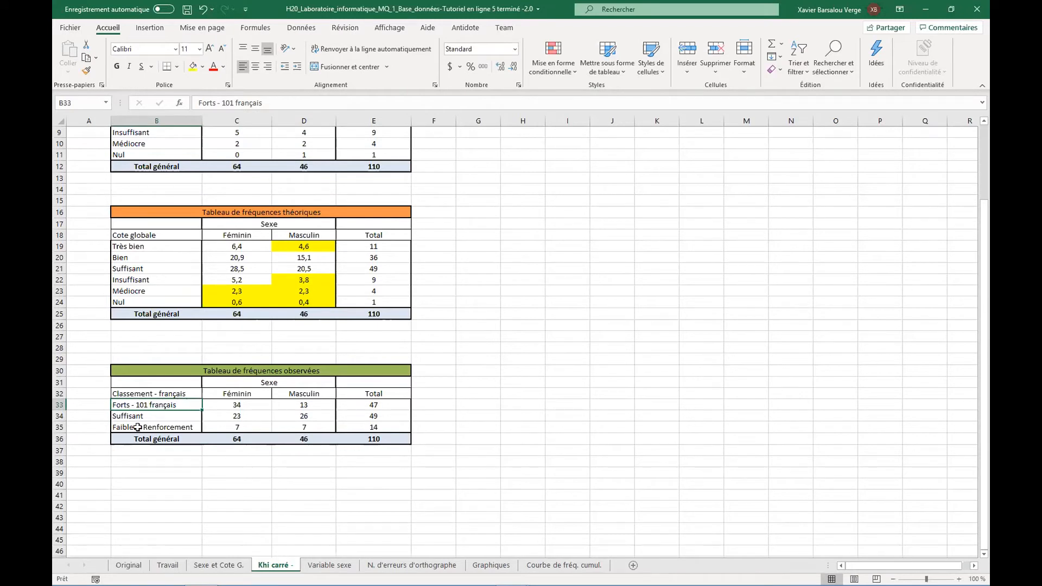
Step: Rename the Suffisant category in B34 as "À surveiller - 101+renf." and widen column B to fit the label
{"action": "double_click", "coordinate": [156, 416]}
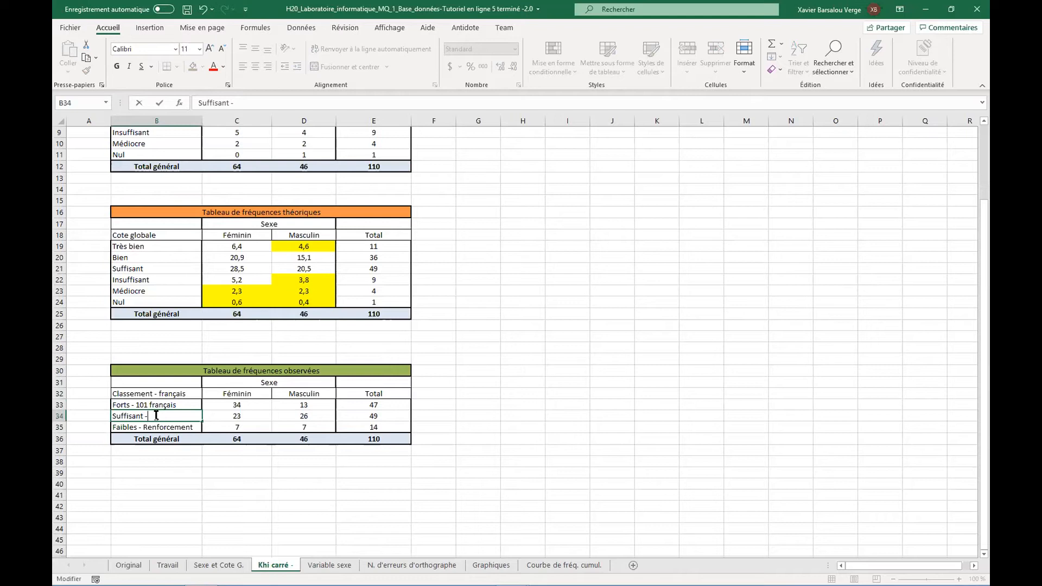
{"action": "key", "text": "BackSpace"}
{"action": "key", "text": "BackSpace"}
{"action": "key", "text": "BackSpace"}
{"action": "key", "text": "BackSpace"}
{"action": "key", "text": "BackSpace"}
{"action": "key", "text": "BackSpace"}
{"action": "key", "text": "BackSpace"}
{"action": "key", "text": "BackSpace"}
{"action": "type", "text": "surveiller -"}
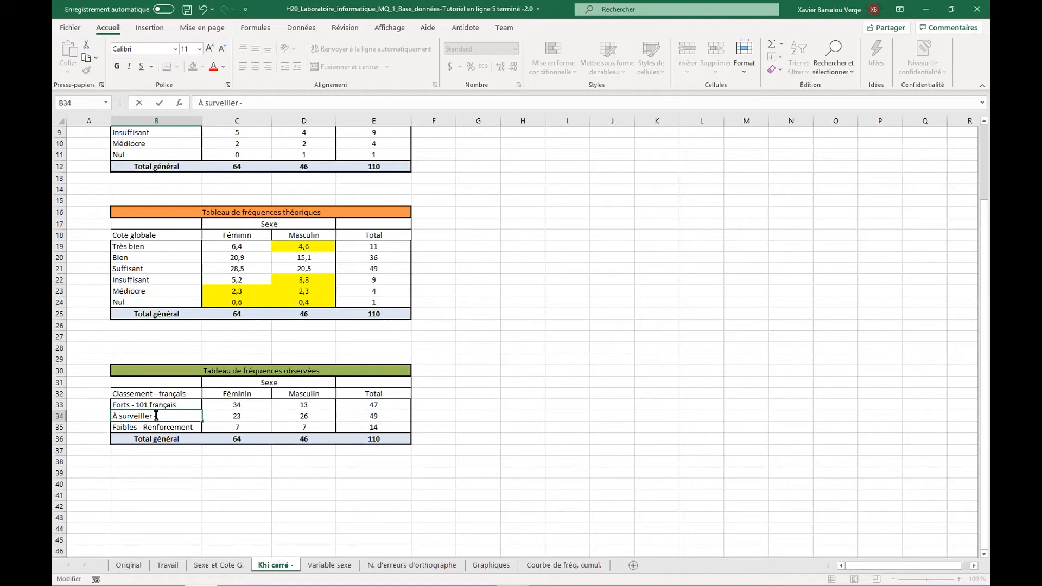
{"action": "type", "text": "101+"}
{"action": "type", "text": "rendo"}
{"action": "key", "text": "BackSpace"}
{"action": "key", "text": "BackSpace"}
{"action": "key", "text": "BackSpace"}
{"action": "type", "text": "forcement"}
{"action": "key", "text": "BackSpace"}
{"action": "key", "text": "BackSpace"}
{"action": "key", "text": "BackSpace"}
{"action": "key", "text": "BackSpace"}
{"action": "type", "text": "."}
{"action": "key", "text": "Return"}
{"action": "left_click", "coordinate": [155, 416]}
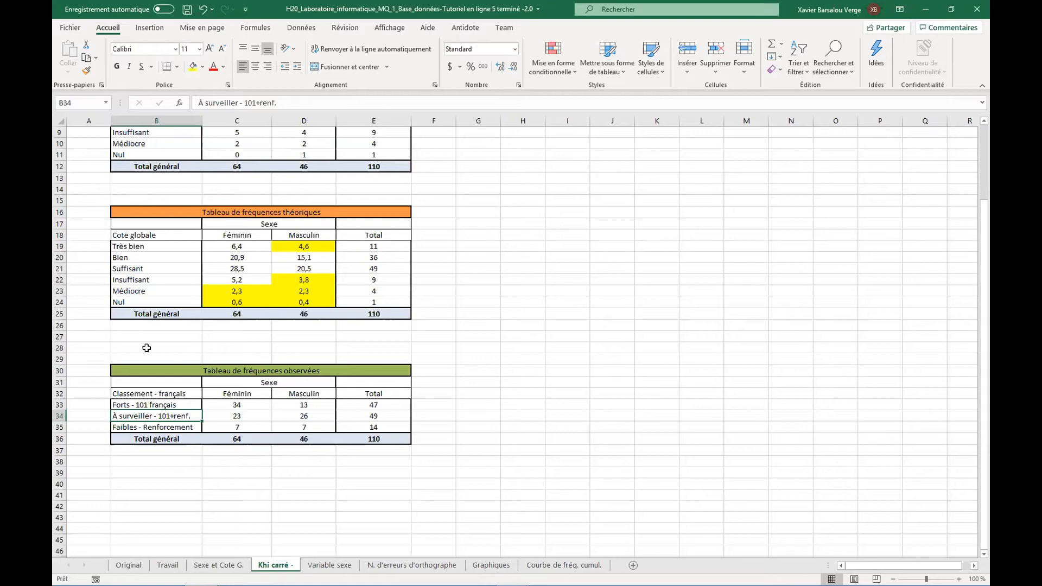
{"action": "left_click_drag", "start_coordinate": [202, 123], "coordinate": [216, 123]}
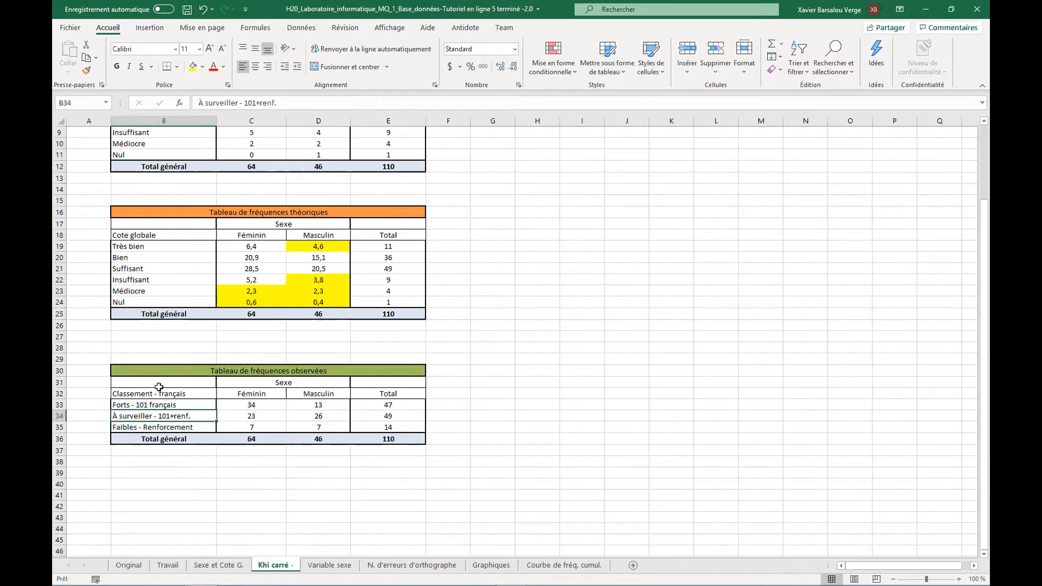
Step: Fill the category cells B33 with light blue, B34 with pale orange and B35 with red
{"action": "left_click", "coordinate": [131, 405]}
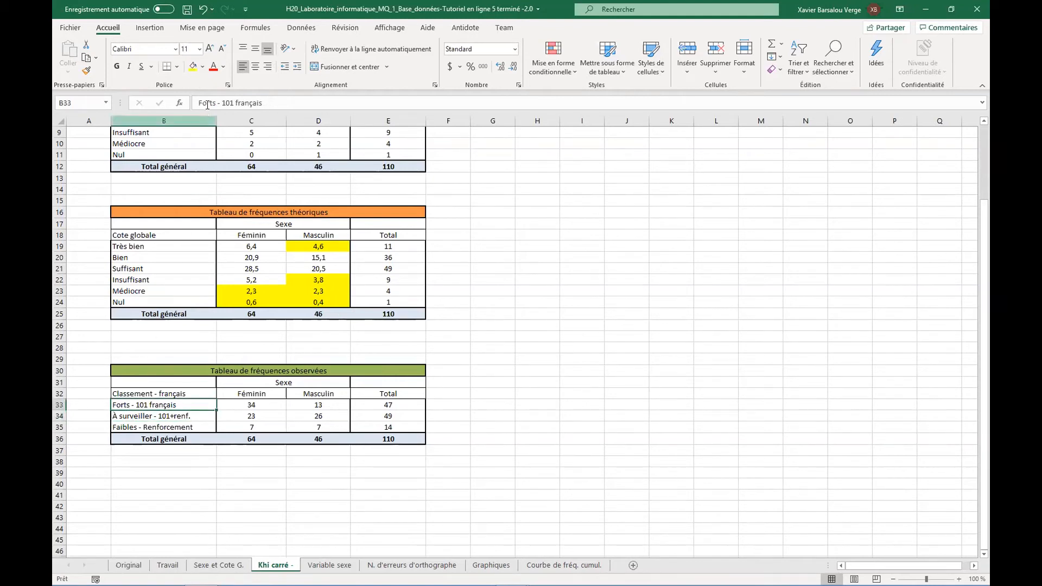
{"action": "left_click", "coordinate": [204, 66]}
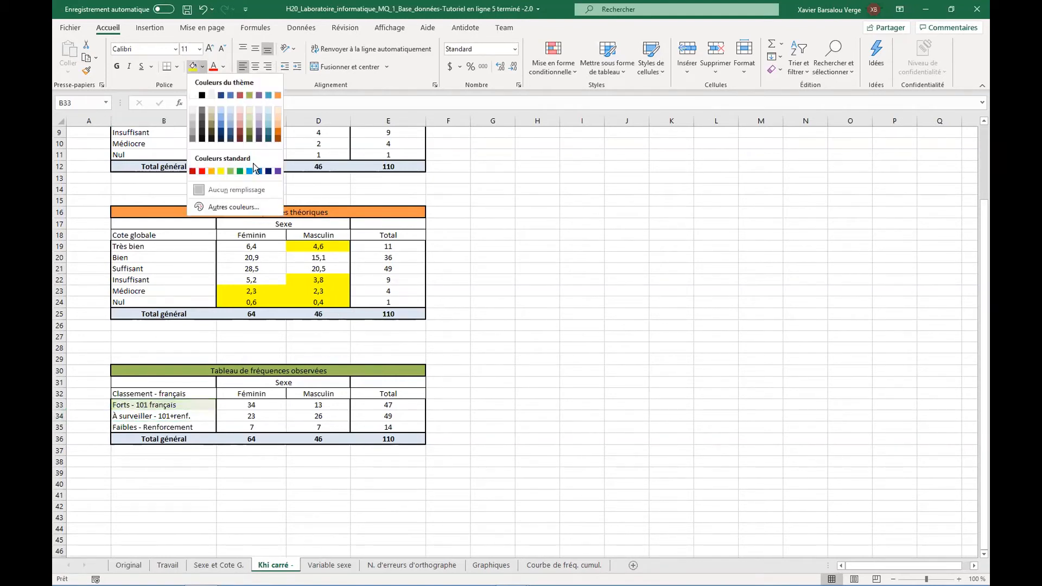
{"action": "left_click", "coordinate": [249, 171]}
{"action": "key", "text": "Down"}
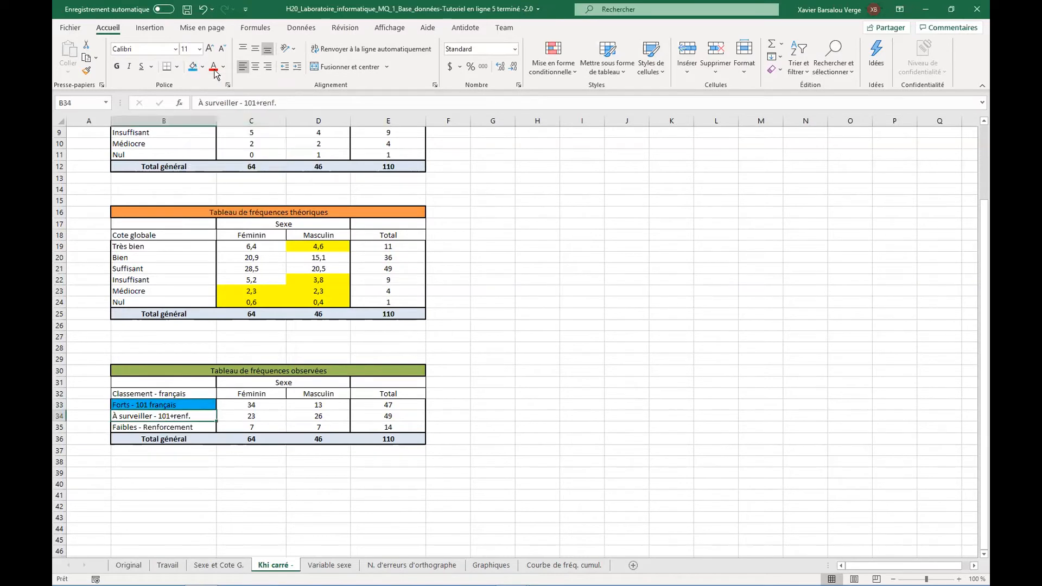
{"action": "left_click", "coordinate": [205, 67]}
{"action": "left_click", "coordinate": [245, 103]}
{"action": "key", "text": "Down"}
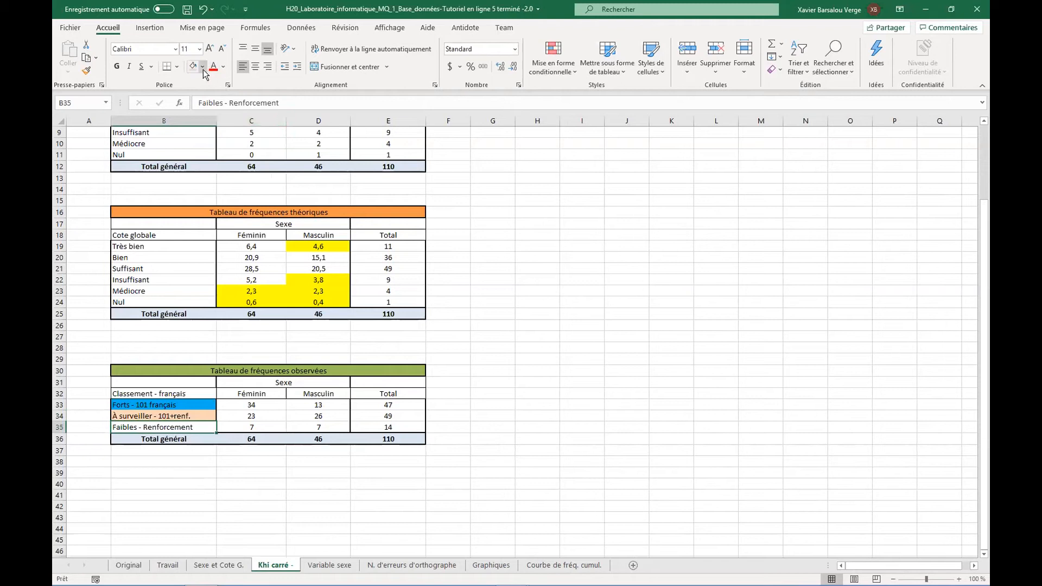
{"action": "left_click", "coordinate": [204, 73]}
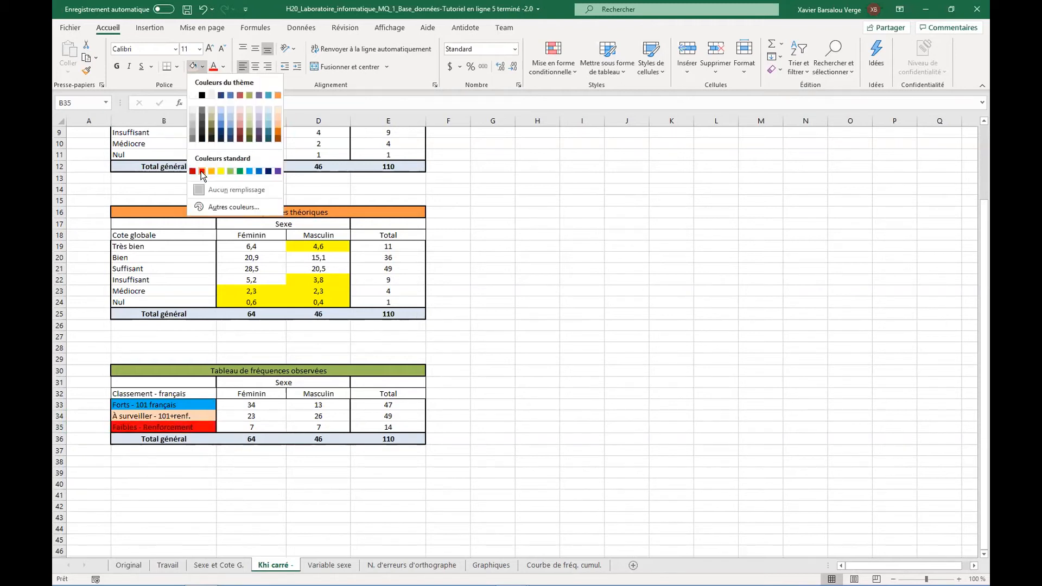
{"action": "left_click", "coordinate": [249, 429]}
{"action": "left_click", "coordinate": [241, 405]}
{"action": "left_click", "coordinate": [184, 371]}
{"action": "left_click_drag", "start_coordinate": [201, 378], "coordinate": [228, 434]}
{"action": "key", "text": "ctrl+c"}
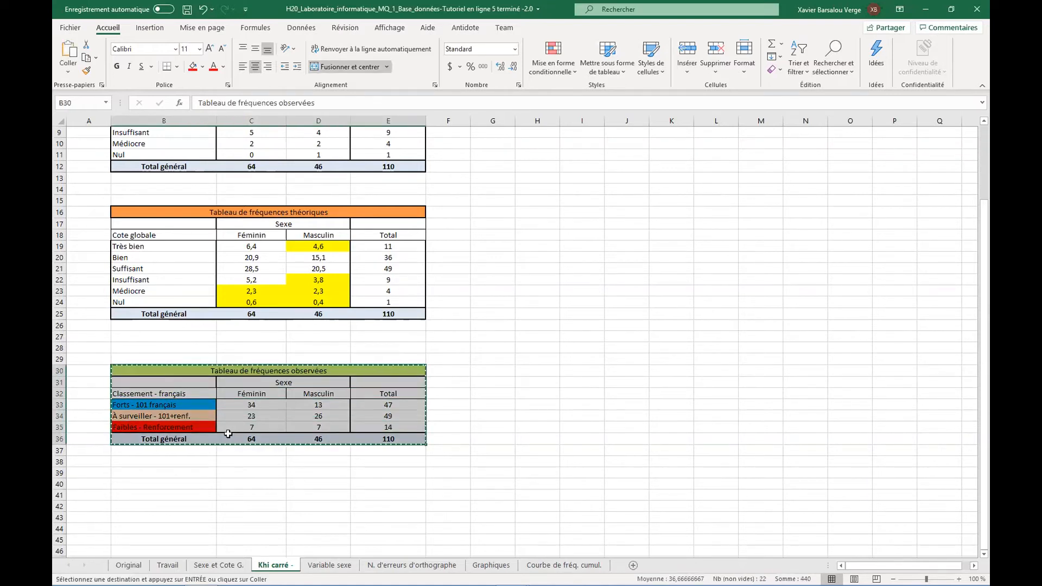
{"action": "left_click", "coordinate": [155, 471]}
{"action": "double_click", "coordinate": [168, 464]}
{"action": "key", "text": "Escape"}
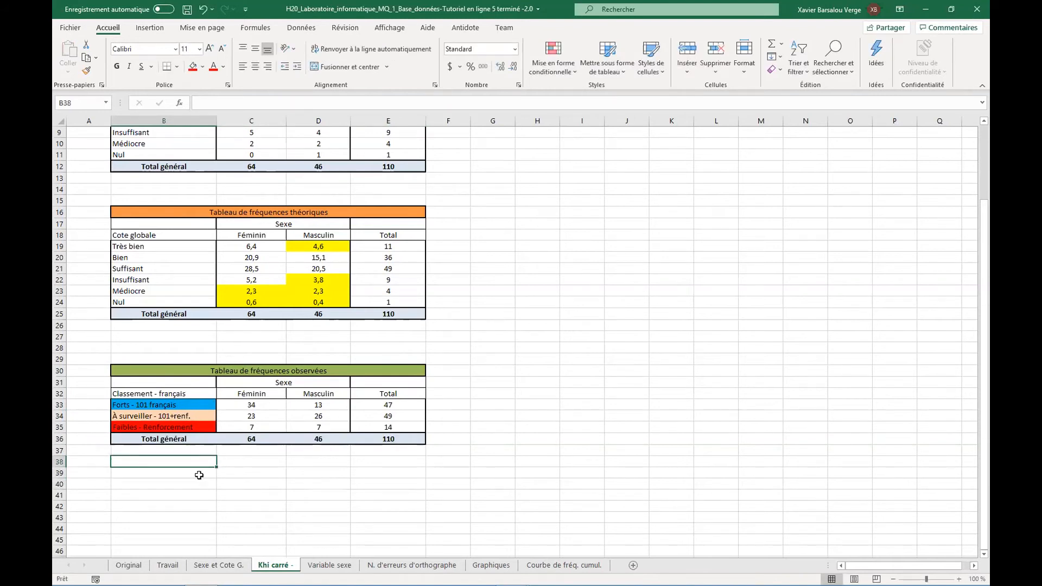
Step: Copy the regrouped observed frequency table B30:E36 and paste the duplicate starting at B39
{"action": "left_click_drag", "start_coordinate": [171, 370], "coordinate": [180, 434]}
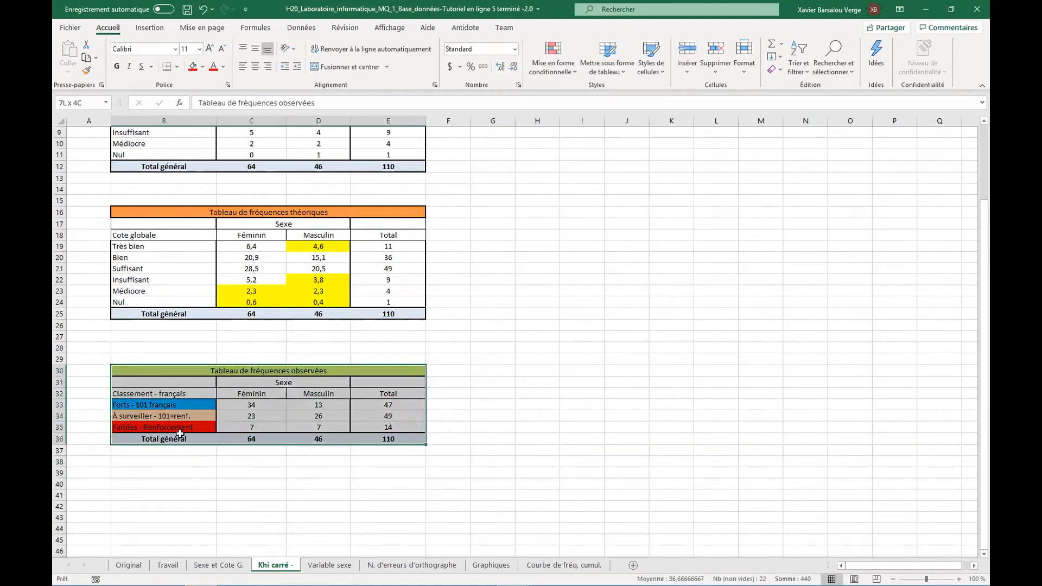
{"action": "key", "text": "ctrl+c"}
{"action": "left_click", "coordinate": [177, 474]}
{"action": "key", "text": "ctrl+v"}
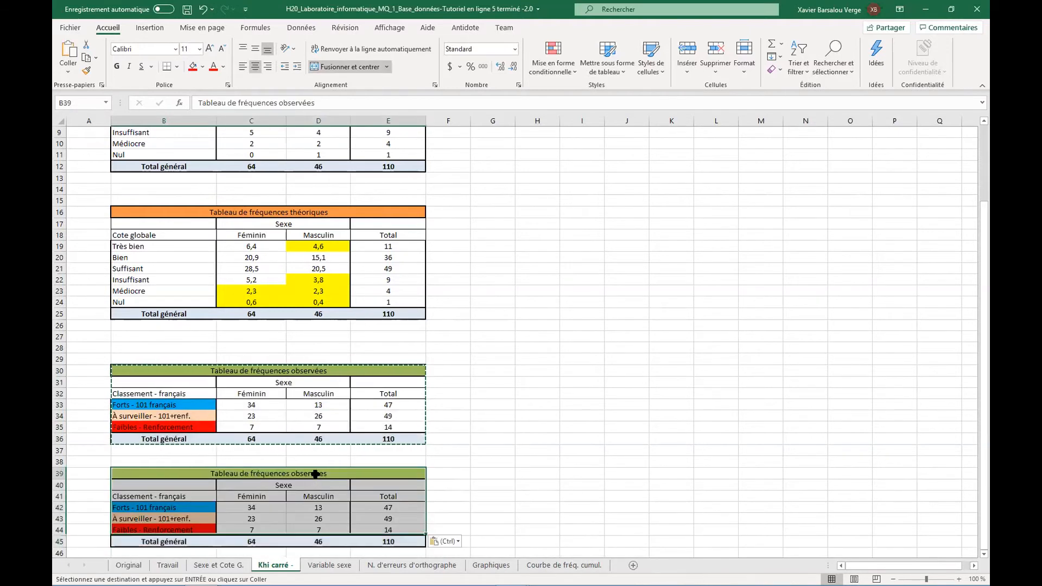
Step: Change the title of the duplicated table in B39 to "Tableau de fréquences théoriques"
{"action": "double_click", "coordinate": [315, 474]}
{"action": "double_click", "coordinate": [313, 474]}
{"action": "type", "text": "théro"}
{"action": "key", "text": "BackSpace"}
{"action": "key", "text": "BackSpace"}
{"action": "type", "text": "oriques"}
{"action": "key", "text": "Return"}
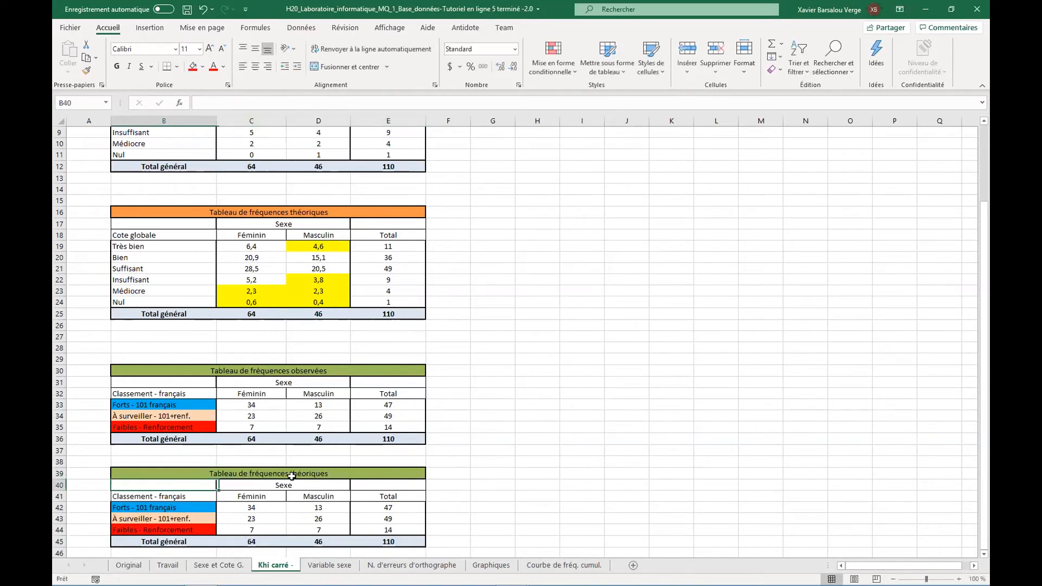
Step: Fill the title cell of the new theoretical table in row 39 with orange
{"action": "left_click", "coordinate": [291, 476]}
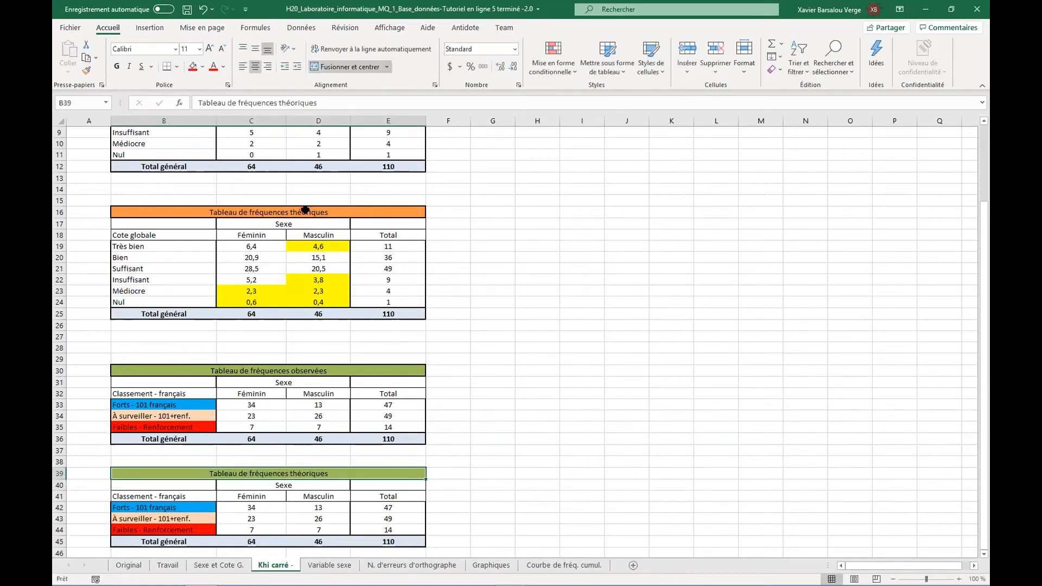
{"action": "left_click", "coordinate": [223, 68]}
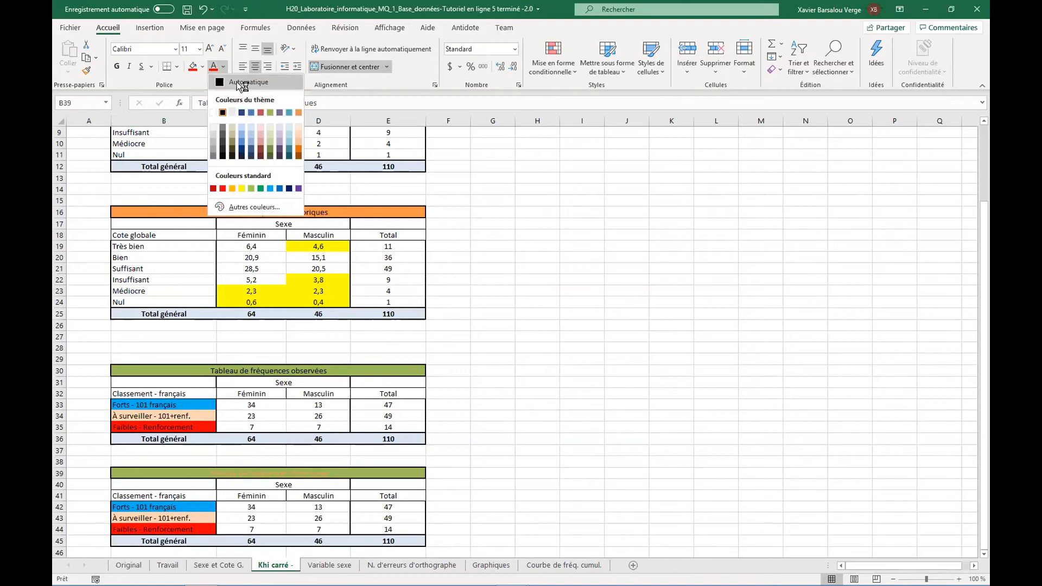
{"action": "left_click", "coordinate": [202, 67]}
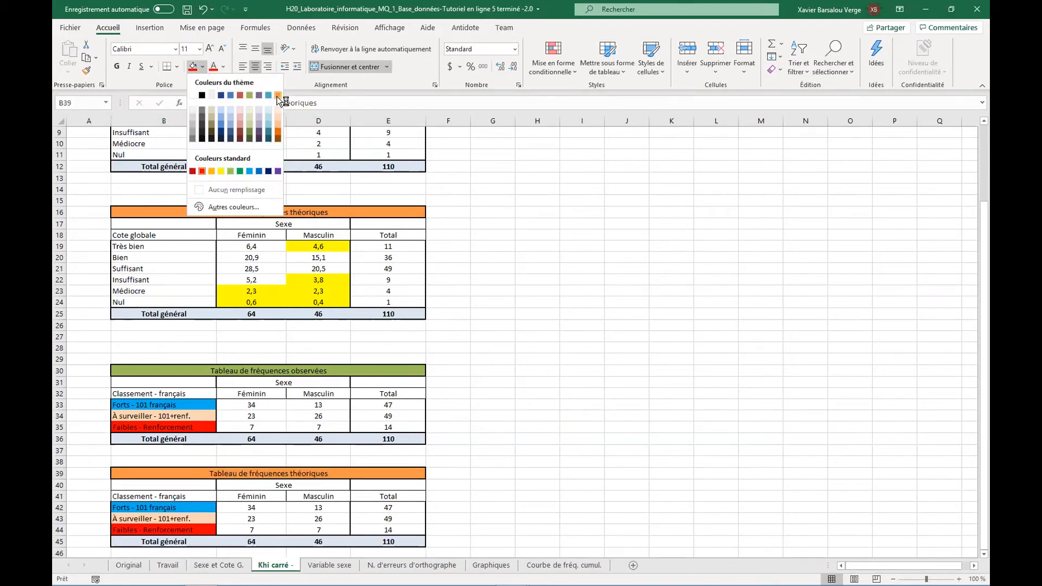
{"action": "left_click", "coordinate": [278, 96]}
Step: Clear the copied Féminin and Masculin frequencies in C42:D44 of the theoretical table
{"action": "scroll", "coordinate": [261, 380], "scroll_direction": "down", "scroll_amount": 3}
{"action": "left_click", "coordinate": [256, 415]}
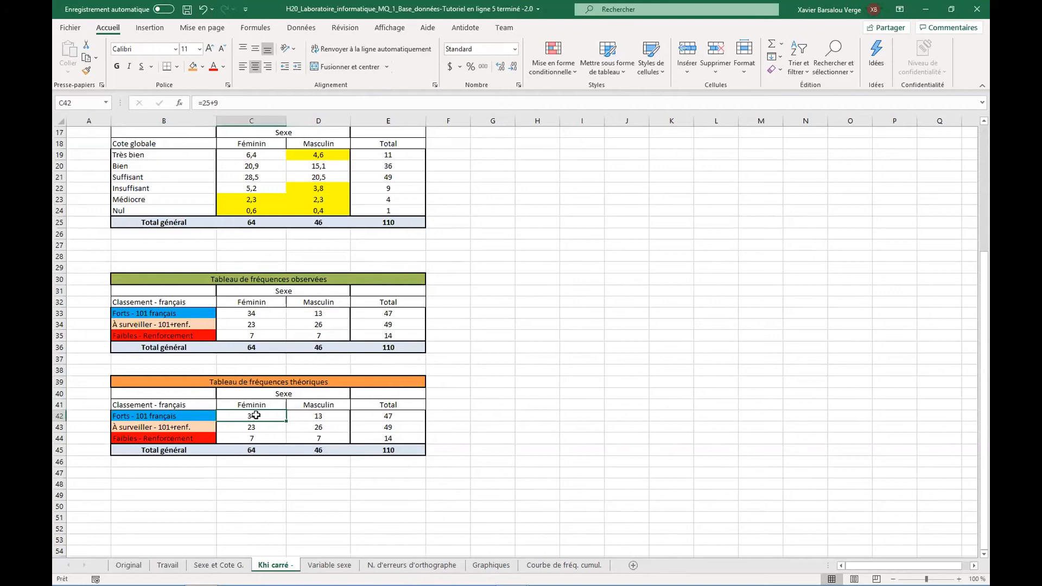
{"action": "left_click_drag", "start_coordinate": [256, 416], "coordinate": [319, 438]}
{"action": "key", "text": "Delete"}
Step: Calculate the Féminin theoretical frequency for Forts - 101 français in C42 with =E42*C45/E45
{"action": "left_click", "coordinate": [251, 414]}
{"action": "type", "text": "="}
{"action": "left_click", "coordinate": [375, 417]}
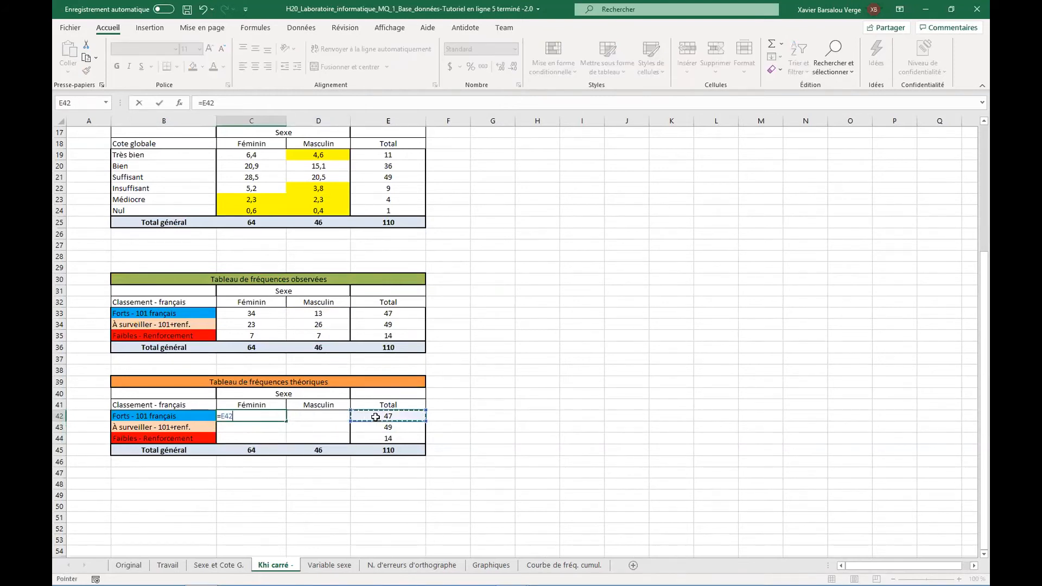
{"action": "type", "text": "*"}
{"action": "left_click", "coordinate": [270, 453]}
{"action": "type", "text": "/"}
{"action": "left_click", "coordinate": [372, 453]}
{"action": "key", "text": "Return"}
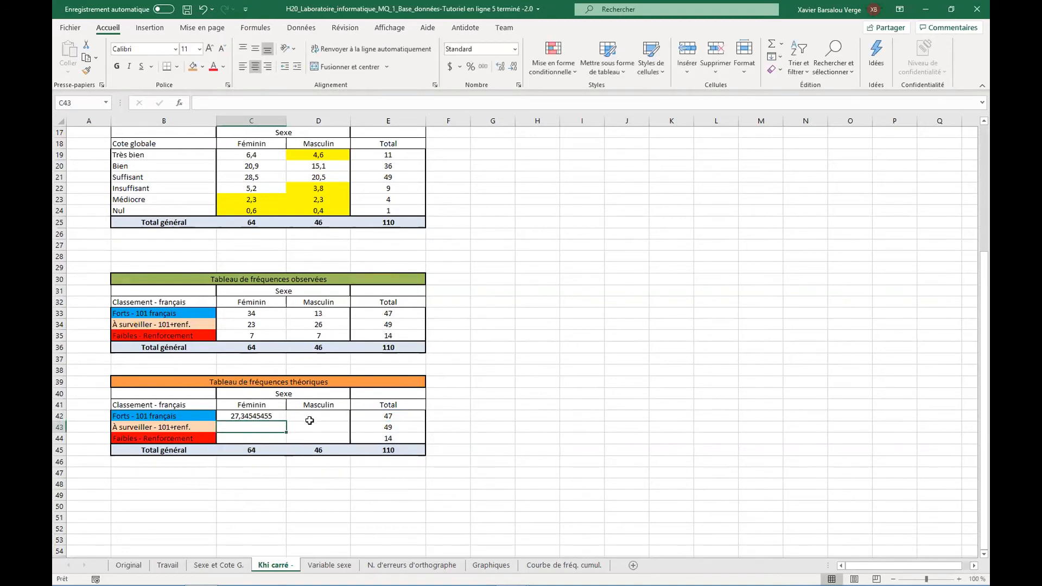
Step: Calculate the Masculin theoretical frequency for Forts - 101 français in D42 with =E42*D45/E45
{"action": "left_click", "coordinate": [309, 418]}
{"action": "type", "text": "="}
{"action": "left_click", "coordinate": [375, 416]}
{"action": "type", "text": "*"}
{"action": "left_click", "coordinate": [309, 454]}
{"action": "type", "text": "/"}
{"action": "left_click", "coordinate": [381, 453]}
{"action": "key", "text": "Return"}
Step: Calculate the Féminin theoretical frequency for À surveiller - 101+renf. in C43 with =C45*E43/E45
{"action": "left_click", "coordinate": [256, 429]}
{"action": "type", "text": "="}
{"action": "left_click", "coordinate": [254, 450]}
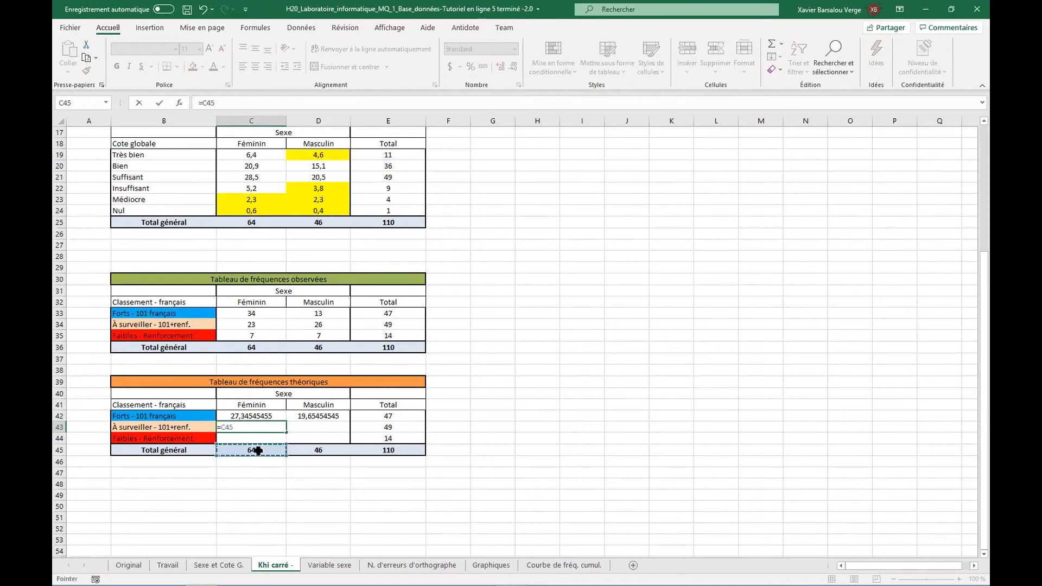
{"action": "type", "text": "*"}
{"action": "left_click", "coordinate": [394, 429]}
{"action": "type", "text": "/"}
{"action": "left_click", "coordinate": [389, 450]}
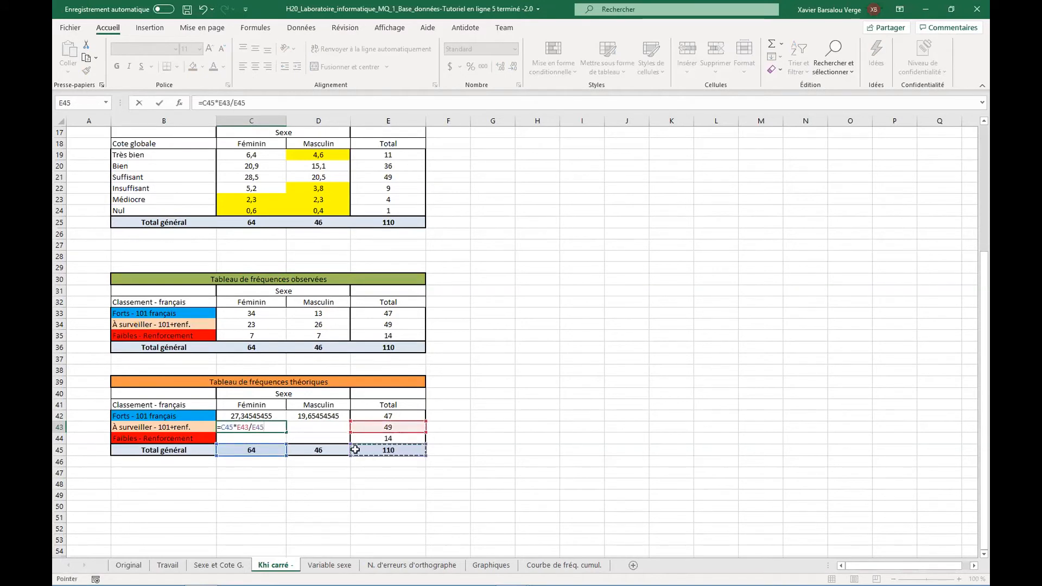
{"action": "key", "text": "Return"}
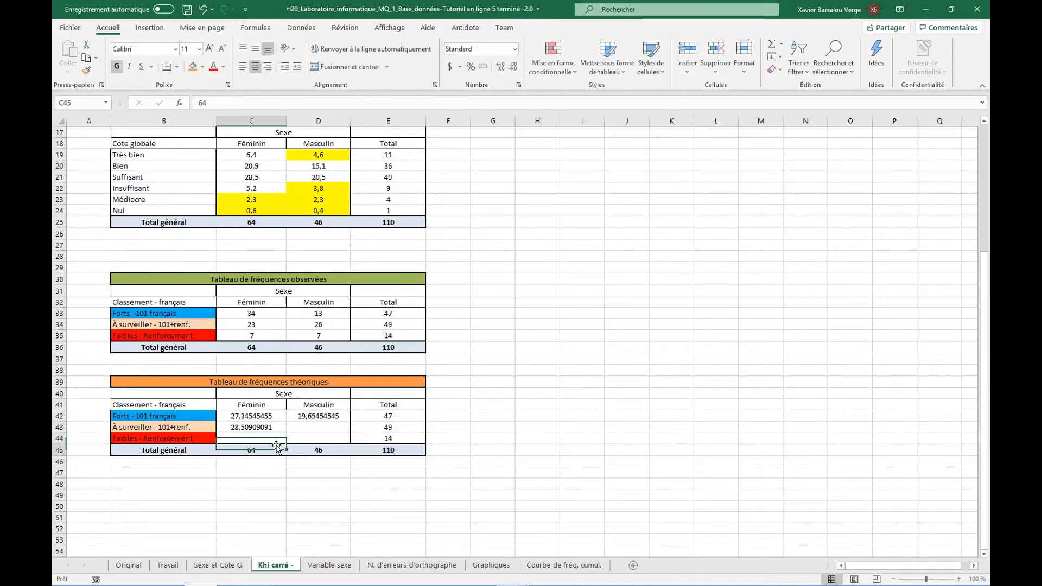
Step: Calculate the Féminin theoretical frequency for Faibles - Renforcement in C44 with =C45*E44/E45
{"action": "type", "text": "="}
{"action": "left_click", "coordinate": [266, 450]}
{"action": "type", "text": "*"}
{"action": "left_click", "coordinate": [377, 435]}
{"action": "type", "text": "/"}
{"action": "left_click", "coordinate": [380, 450]}
Step: Calculate the Masculin theoretical frequency for À surveiller - 101+renf. in D43 with =E43*D45/E45
{"action": "left_click", "coordinate": [317, 427]}
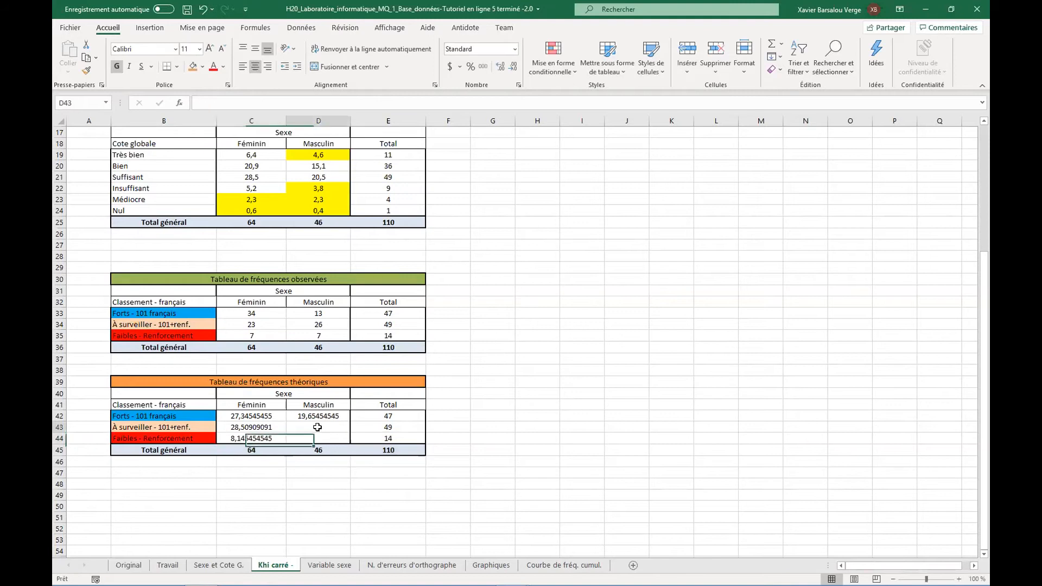
{"action": "type", "text": "="}
{"action": "left_click", "coordinate": [386, 427]}
{"action": "type", "text": "*"}
{"action": "left_click", "coordinate": [323, 450]}
{"action": "type", "text": "/"}
{"action": "left_click", "coordinate": [389, 450]}
{"action": "key", "text": "Return"}
Step: Calculate the Masculin theoretical frequency for Faibles - Renforcement in D44 with =E44*D45/E45
{"action": "type", "text": "="}
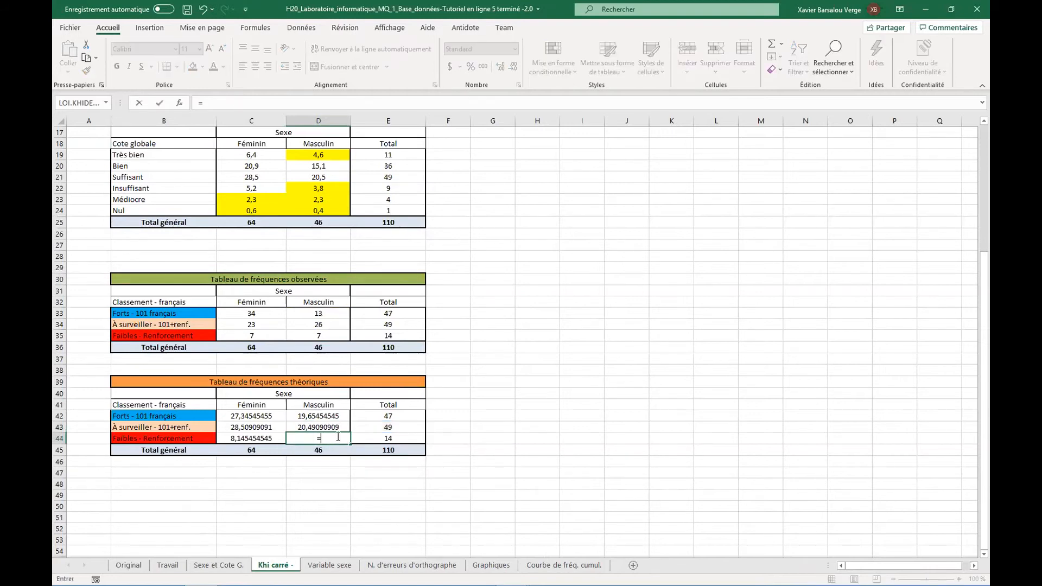
{"action": "left_click", "coordinate": [380, 438]}
{"action": "type", "text": "*"}
{"action": "left_click", "coordinate": [323, 455]}
{"action": "type", "text": "/"}
{"action": "left_click", "coordinate": [386, 451]}
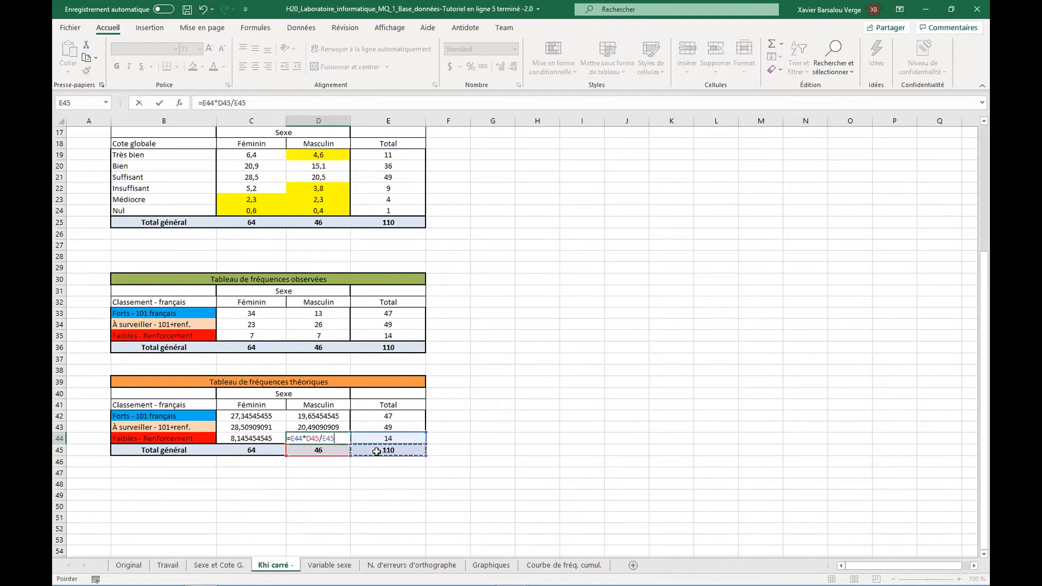
{"action": "key", "text": "Return"}
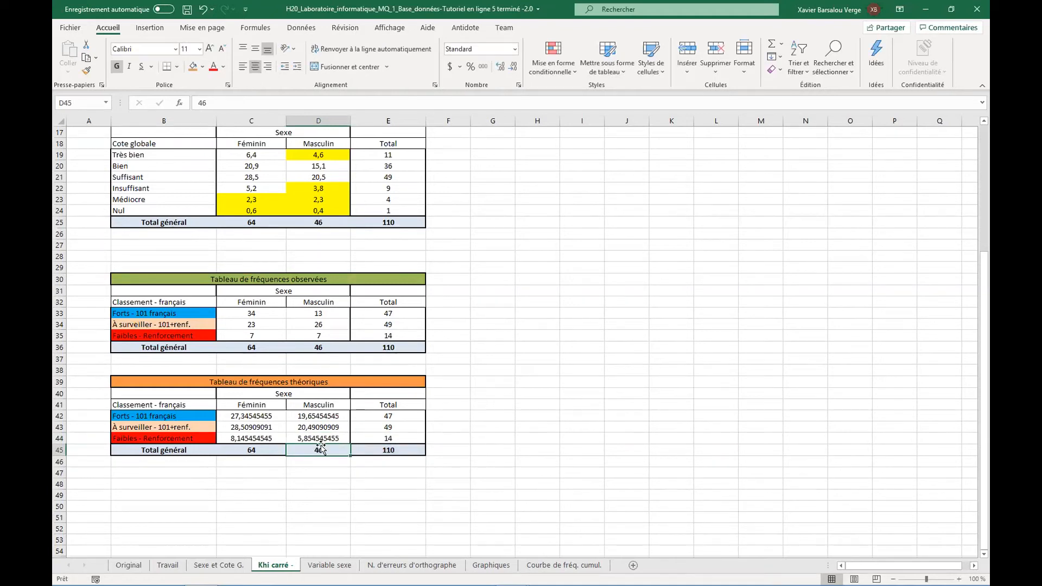
Step: Reduce the theoretical frequencies in C42:D44 to one decimal place
{"action": "left_click_drag", "start_coordinate": [324, 437], "coordinate": [257, 417]}
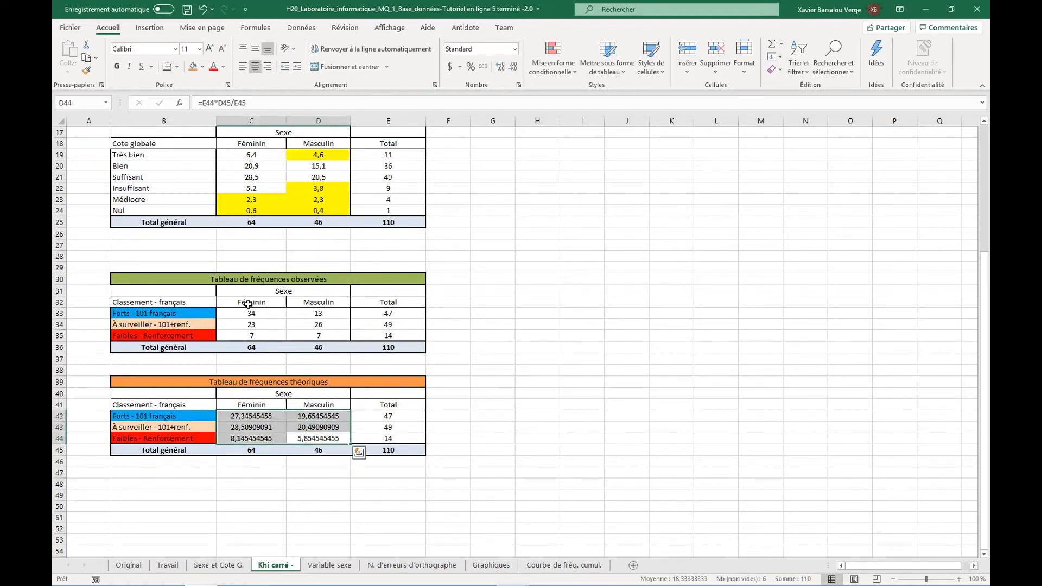
{"action": "left_click", "coordinate": [513, 66]}
{"action": "left_click", "coordinate": [513, 66]}
{"action": "left_click", "coordinate": [513, 67]}
{"action": "left_click", "coordinate": [512, 66]}
{"action": "left_click", "coordinate": [513, 66]}
{"action": "left_click", "coordinate": [513, 67]}
{"action": "left_click", "coordinate": [512, 66]}
{"action": "left_click", "coordinate": [513, 67]}
Step: Examine the theoretical frequencies in C42:D44 against the minimum of 5, along with the table's placement and sex categories
{"action": "left_click", "coordinate": [402, 449]}
{"action": "double_click", "coordinate": [402, 449]}
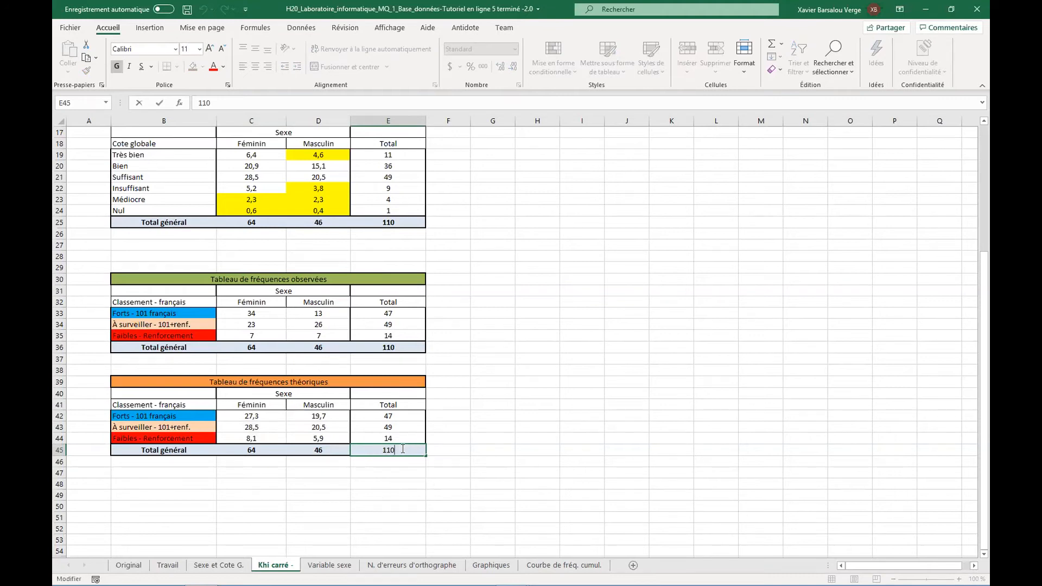
{"action": "key", "text": "Escape"}
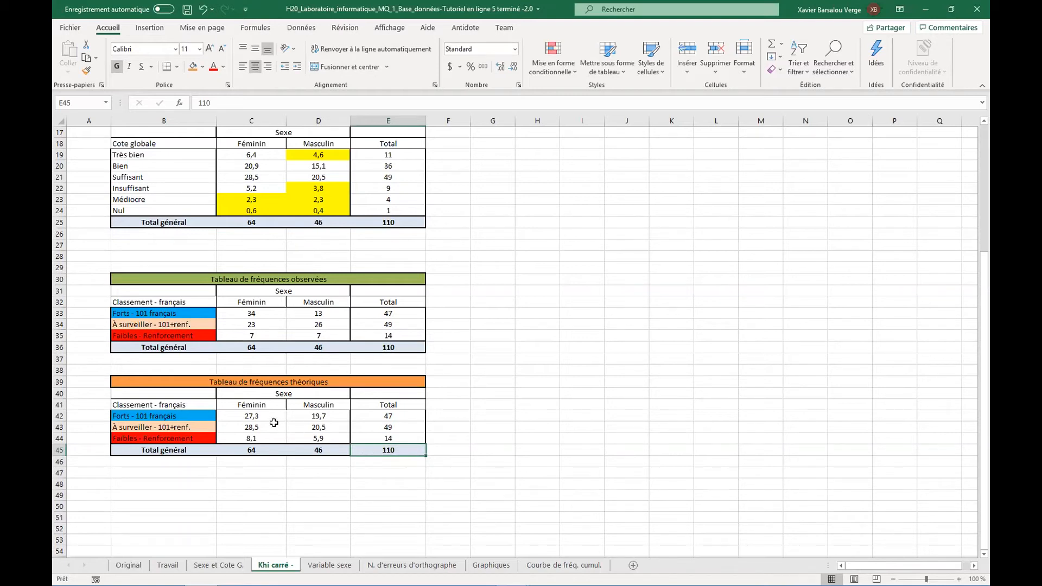
{"action": "left_click", "coordinate": [317, 416]}
{"action": "left_click", "coordinate": [326, 428]}
{"action": "left_click", "coordinate": [327, 439]}
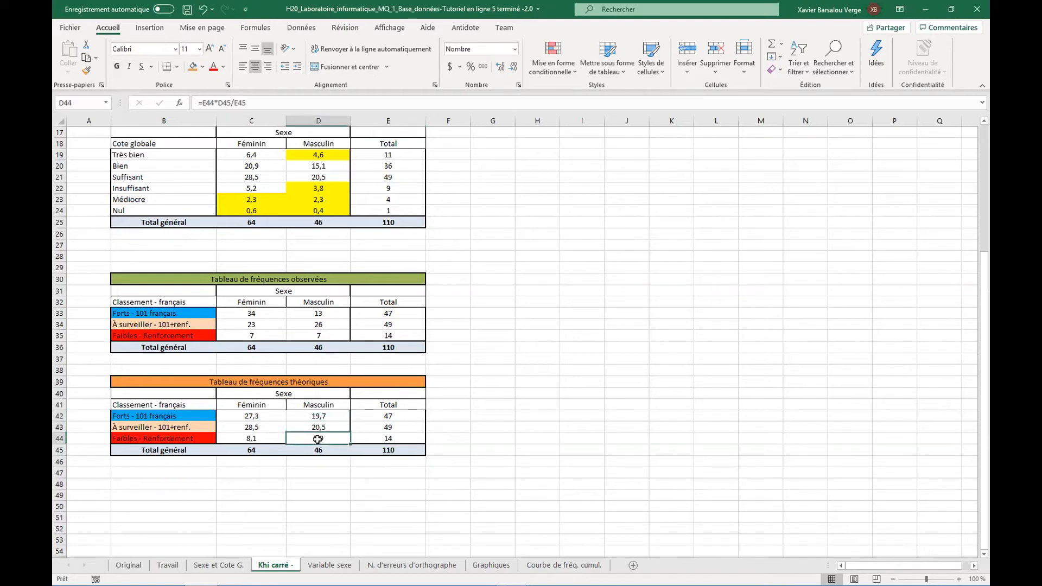
{"action": "double_click", "coordinate": [327, 438]}
{"action": "key", "text": "Return"}
{"action": "left_click", "coordinate": [336, 439]}
{"action": "key", "text": "Left"}
{"action": "key", "text": "Up"}
{"action": "key", "text": "Up"}
{"action": "key", "text": "Right"}
{"action": "key", "text": "Down"}
{"action": "key", "text": "Left"}
{"action": "key", "text": "Down"}
{"action": "key", "text": "Right"}
{"action": "left_click_drag", "start_coordinate": [192, 382], "coordinate": [261, 446]}
{"action": "left_click", "coordinate": [156, 475]}
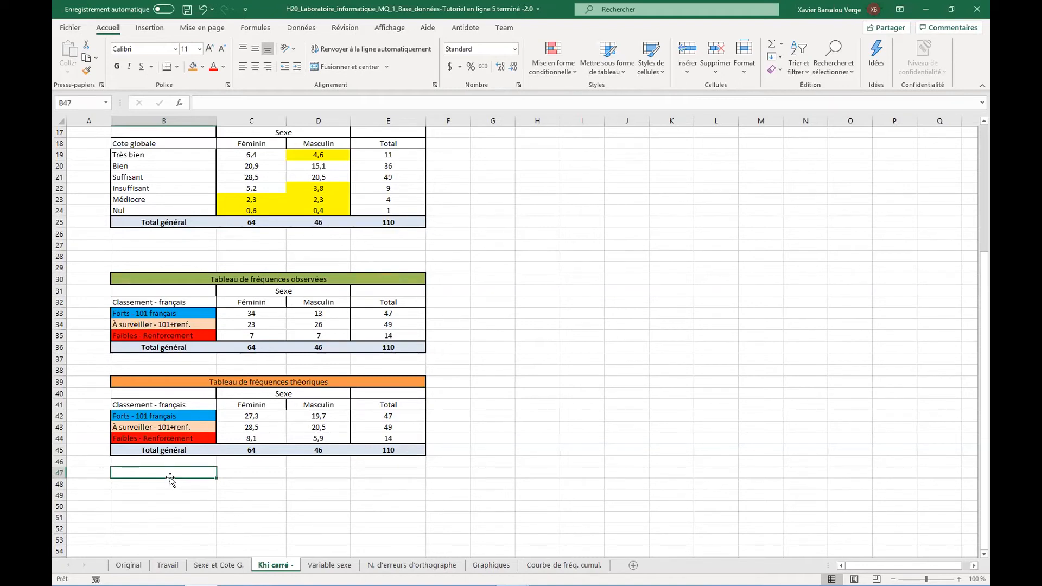
{"action": "left_click", "coordinate": [175, 428]}
{"action": "left_click_drag", "start_coordinate": [173, 415], "coordinate": [172, 437]}
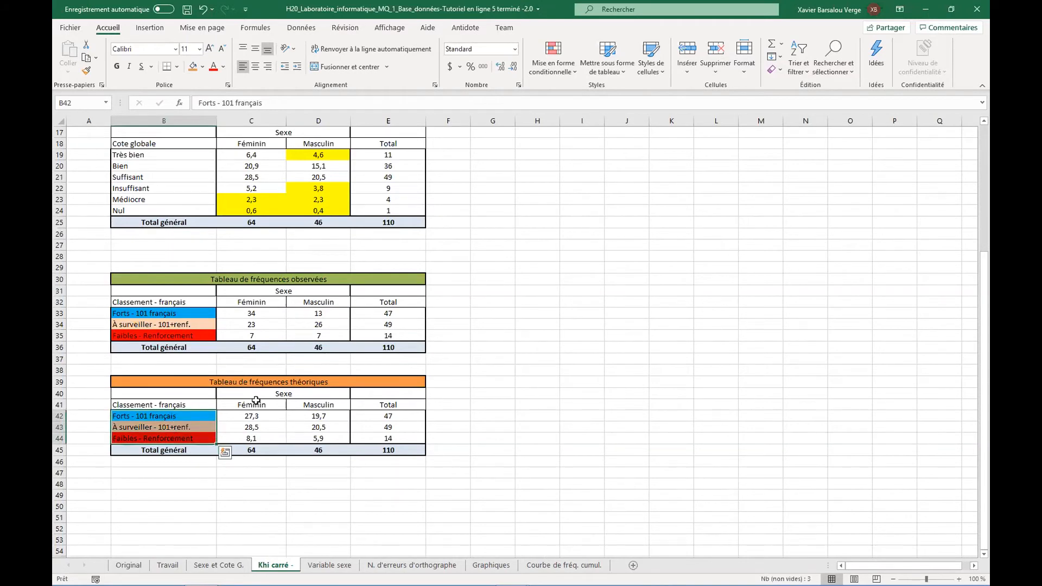
{"action": "left_click_drag", "start_coordinate": [247, 404], "coordinate": [303, 404]}
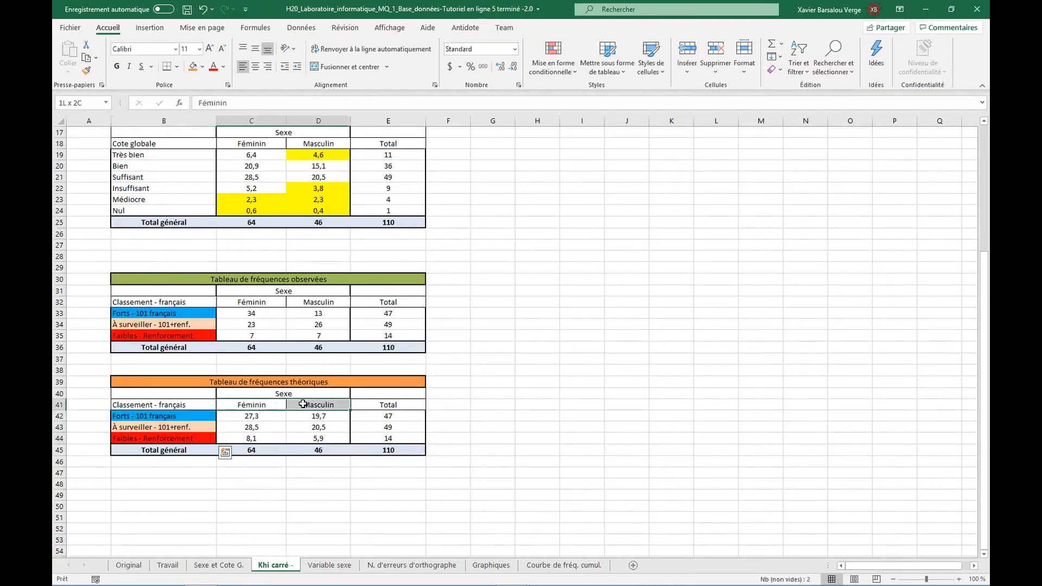
{"action": "left_click", "coordinate": [170, 483]}
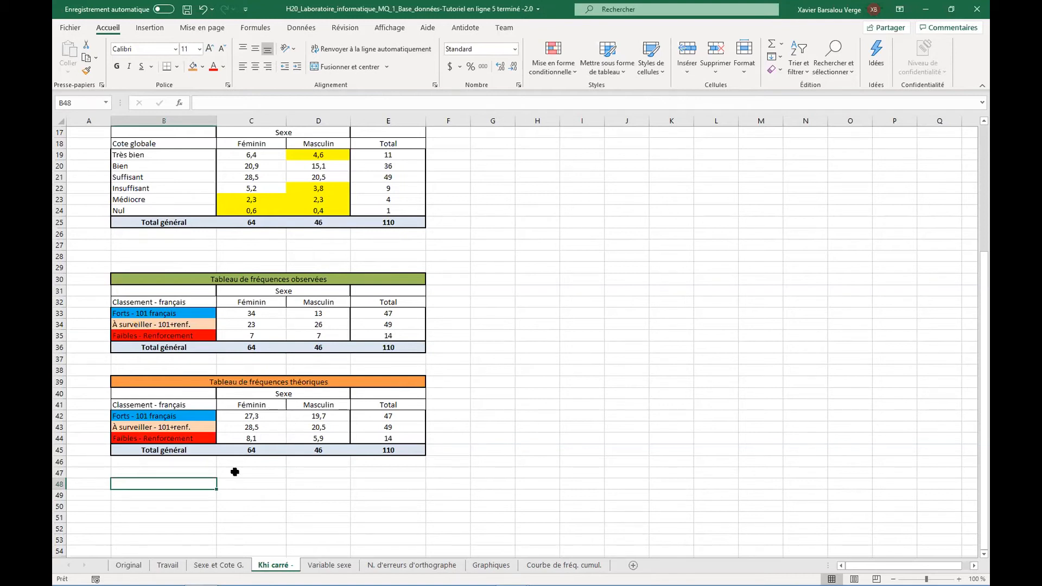
Step: Enter the degrees of freedom as "v = 2" in B48 below the theoretical table and italicize the text
{"action": "type", "text": "v = 2"}
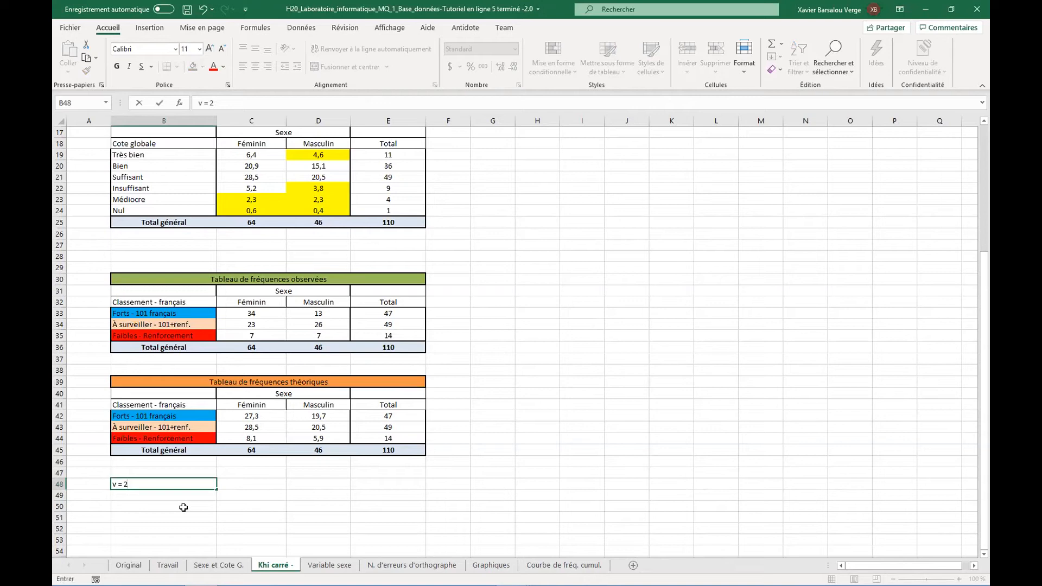
{"action": "key", "text": "Return"}
{"action": "double_click", "coordinate": [151, 485]}
{"action": "left_click_drag", "start_coordinate": [151, 484], "coordinate": [104, 484]}
{"action": "left_click", "coordinate": [128, 67]}
{"action": "left_click", "coordinate": [239, 481]}
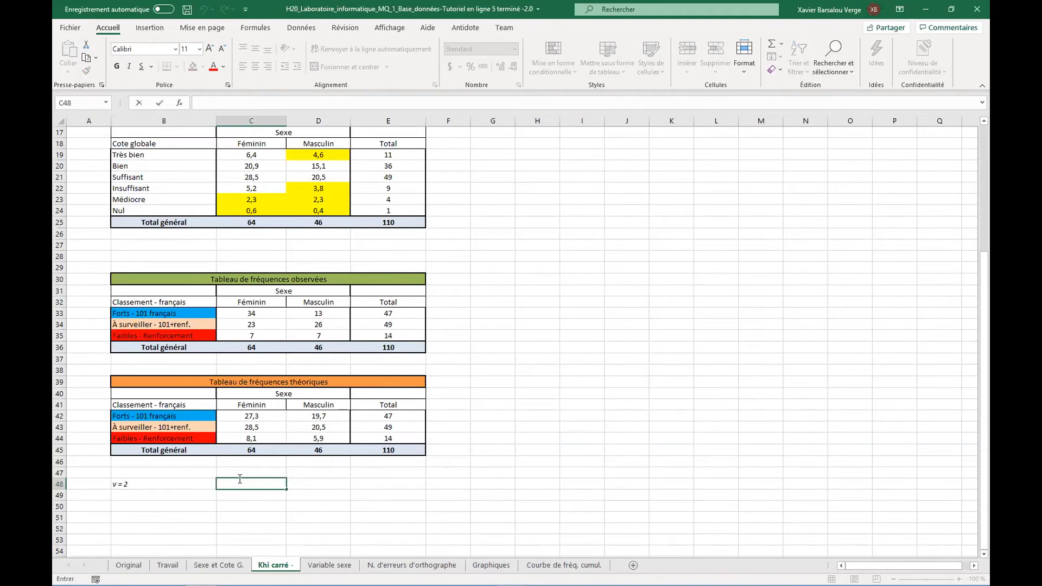
Step: Enter the significance level "α = 0,05" in C48 with only the alpha symbol in italics
{"action": "type", "text": "a"}
{"action": "left_click_drag", "start_coordinate": [240, 480], "coordinate": [213, 481]}
{"action": "left_click", "coordinate": [129, 67]}
{"action": "left_click", "coordinate": [244, 485]}
{"action": "type", "text": "= 0,05"}
{"action": "left_click_drag", "start_coordinate": [245, 485], "coordinate": [229, 487]}
{"action": "left_click", "coordinate": [129, 66]}
{"action": "left_click", "coordinate": [305, 484]}
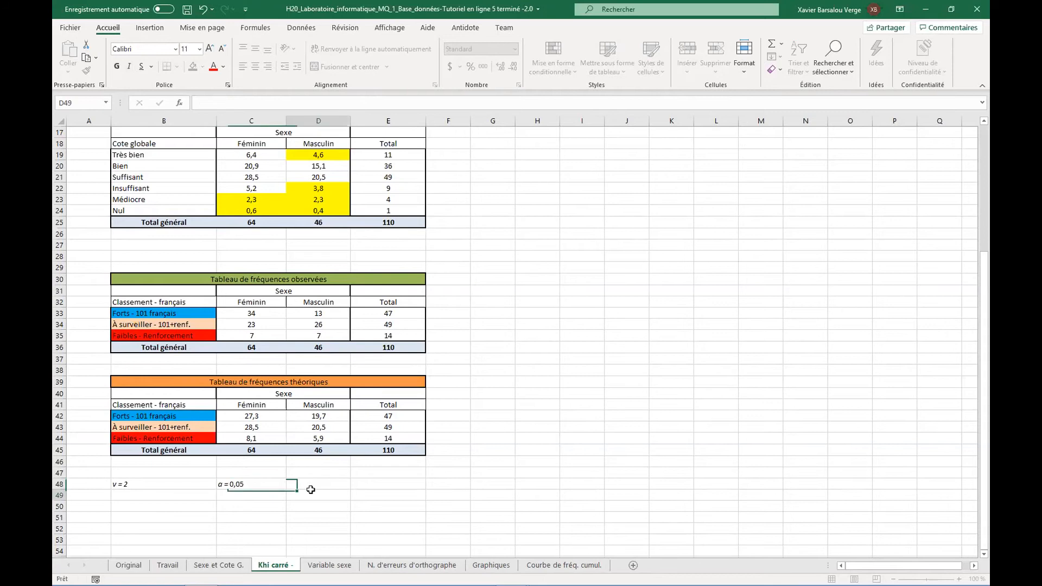
Step: Enter the critical chi-square value 5,99 in D48
{"action": "double_click", "coordinate": [306, 484]}
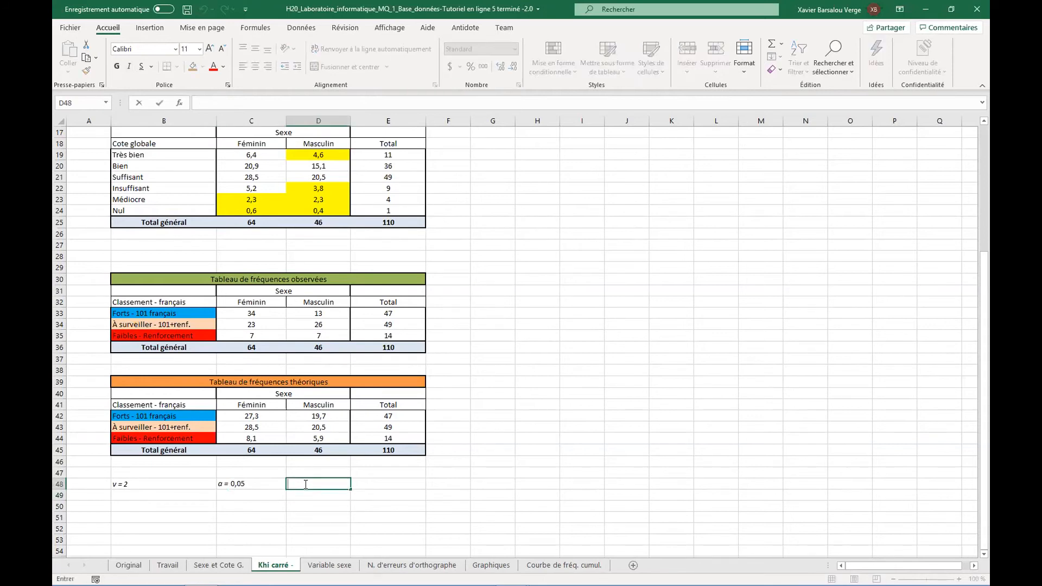
{"action": "key", "text": "Left"}
{"action": "key", "text": "Left"}
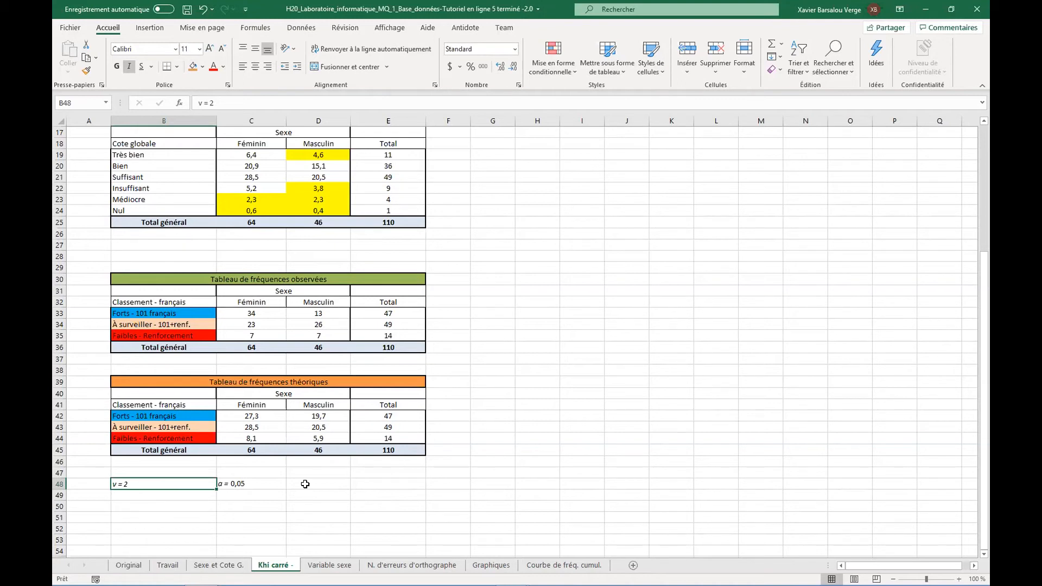
{"action": "key", "text": "Tab"}
{"action": "key", "text": "Tab"}
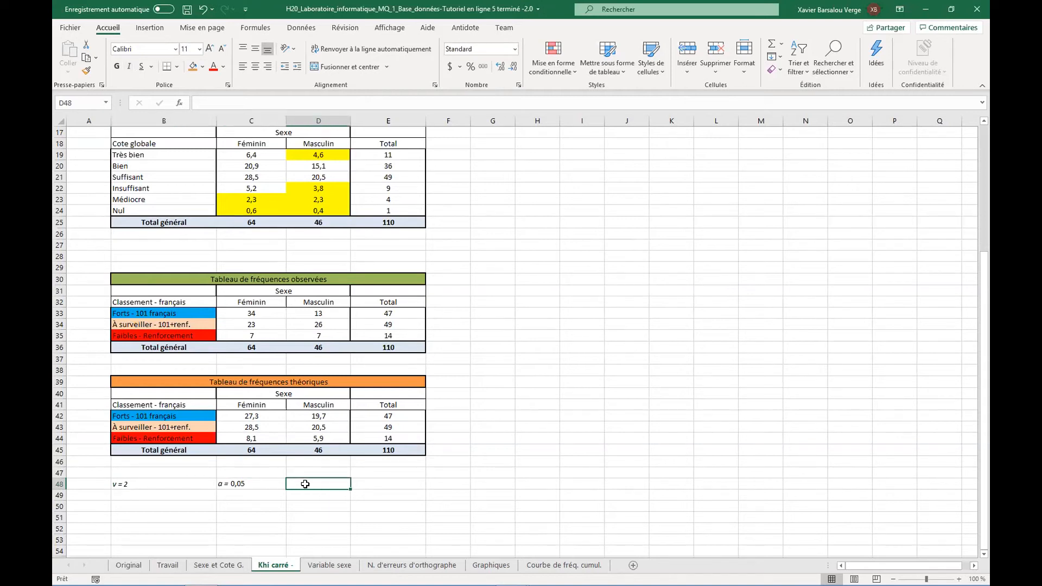
{"action": "type", "text": "5,99"}
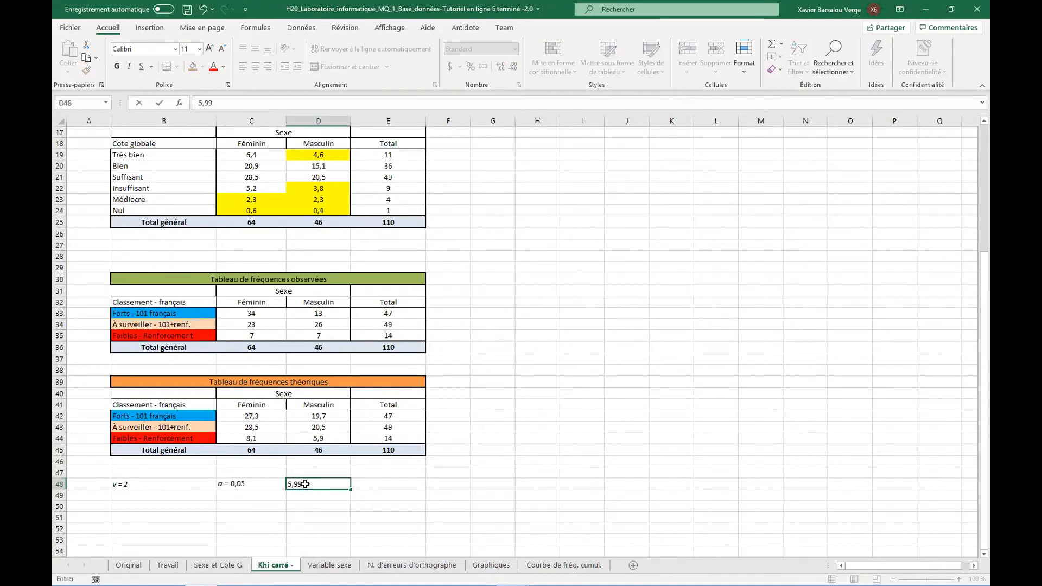
{"action": "key", "text": "Return"}
Step: Put "X2" before 5,99 in D48, with the X in italics and the 2 as superscript
{"action": "left_click", "coordinate": [305, 485]}
{"action": "double_click", "coordinate": [305, 484]}
{"action": "type", "text": "X2"}
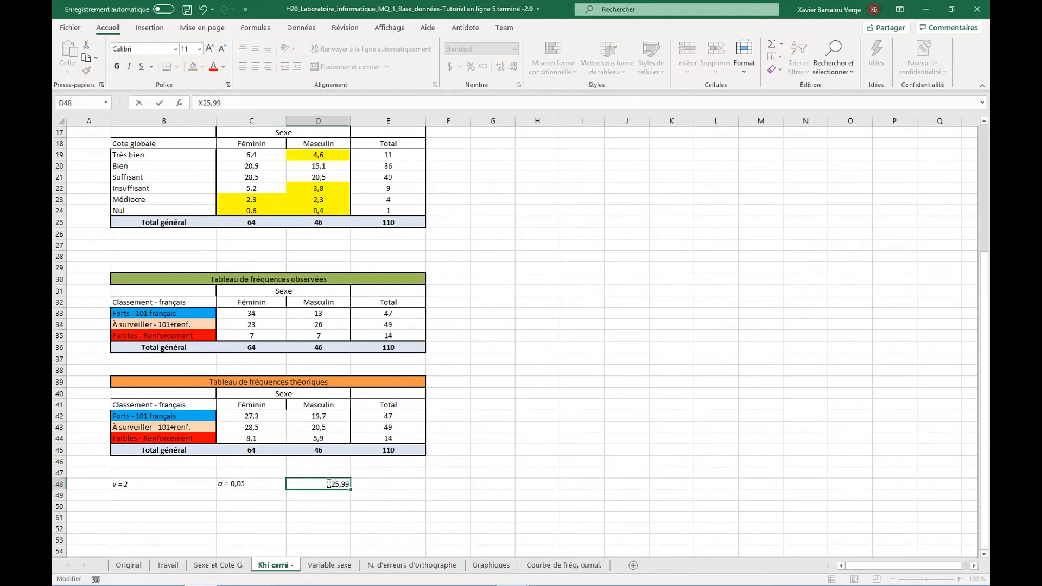
{"action": "left_click_drag", "start_coordinate": [330, 484], "coordinate": [334, 483]}
{"action": "key", "text": "ctrl+i"}
{"action": "left_click_drag", "start_coordinate": [330, 484], "coordinate": [333, 483]}
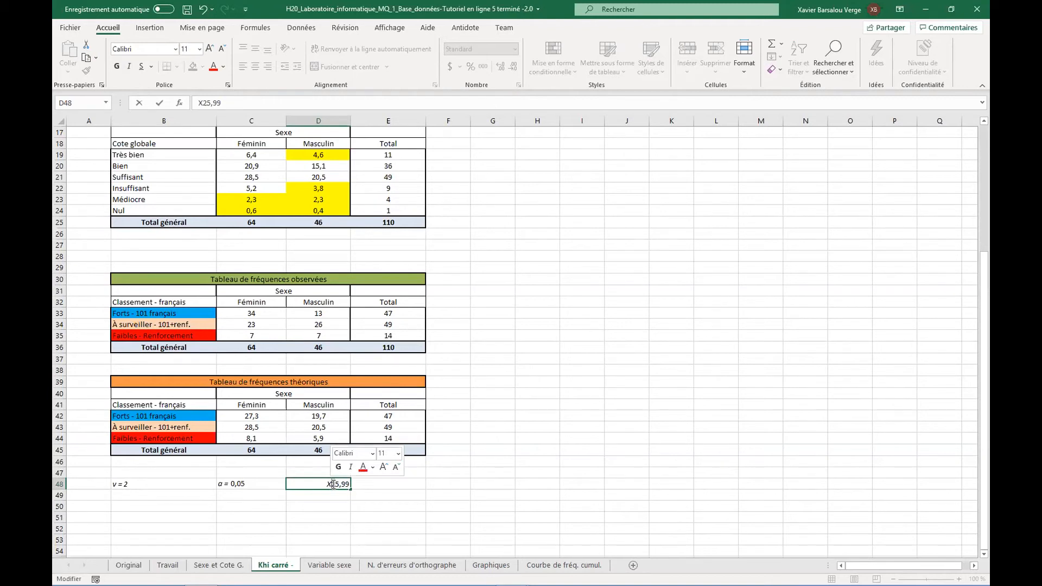
{"action": "right_click", "coordinate": [333, 483]}
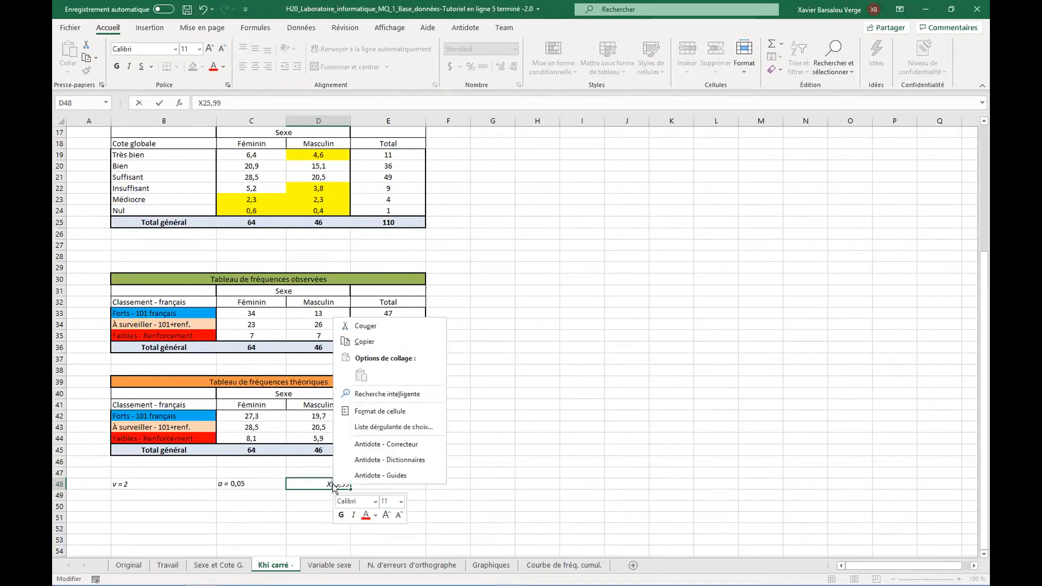
{"action": "key", "text": "Escape"}
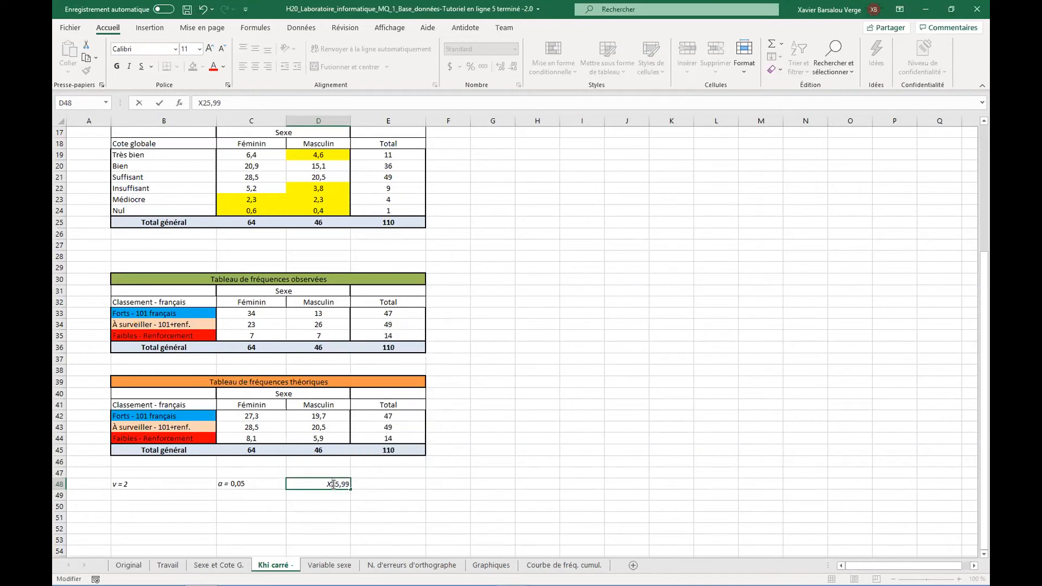
{"action": "left_click", "coordinate": [228, 85]}
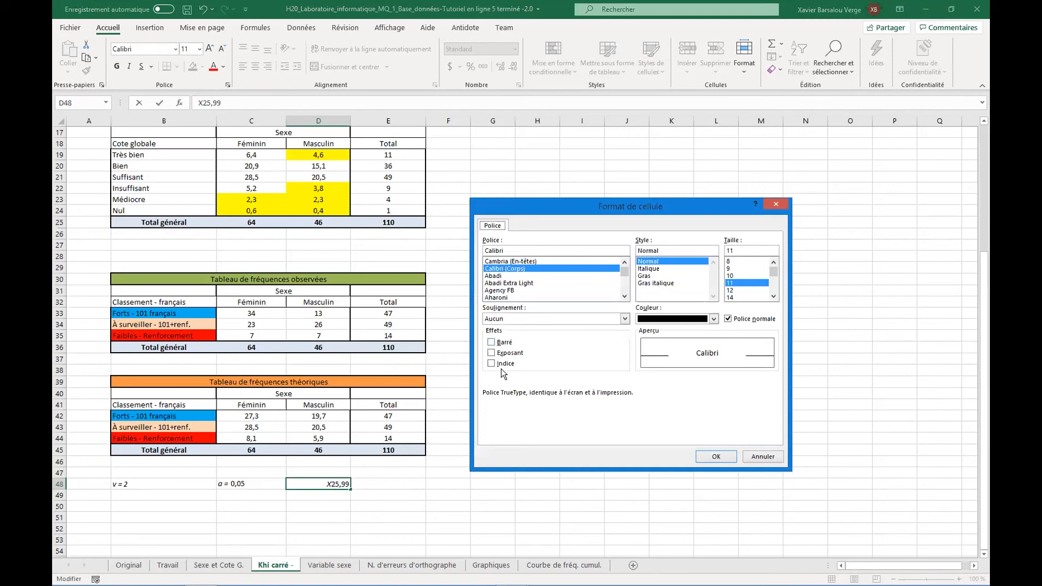
{"action": "left_click", "coordinate": [492, 353]}
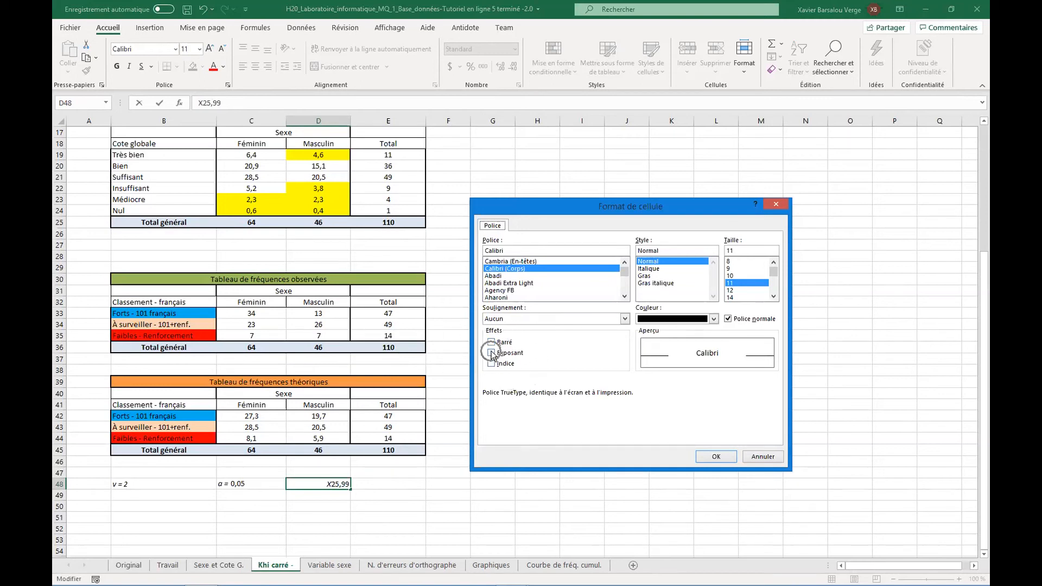
{"action": "left_click", "coordinate": [720, 459]}
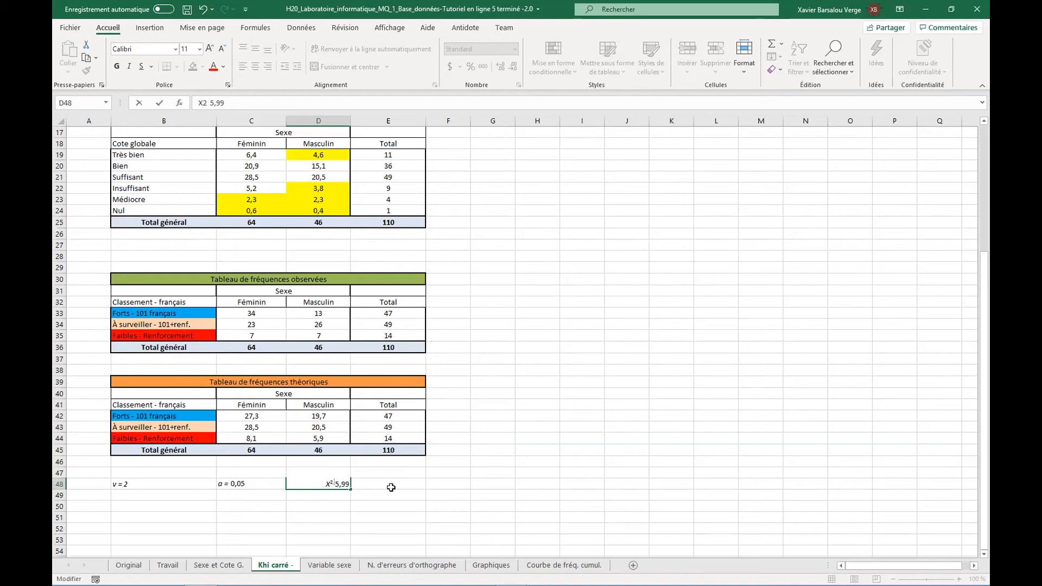
Step: Insert "0,05;2 =" before 5,99 in D48 with 0,05;2 as subscript, and save the workbook
{"action": "type", "text": "0,05;2 ="}
{"action": "left_click_drag", "start_coordinate": [318, 483], "coordinate": [314, 484]}
{"action": "left_click", "coordinate": [229, 84]}
{"action": "left_click", "coordinate": [491, 353]}
{"action": "left_click", "coordinate": [491, 363]}
{"action": "left_click", "coordinate": [722, 459]}
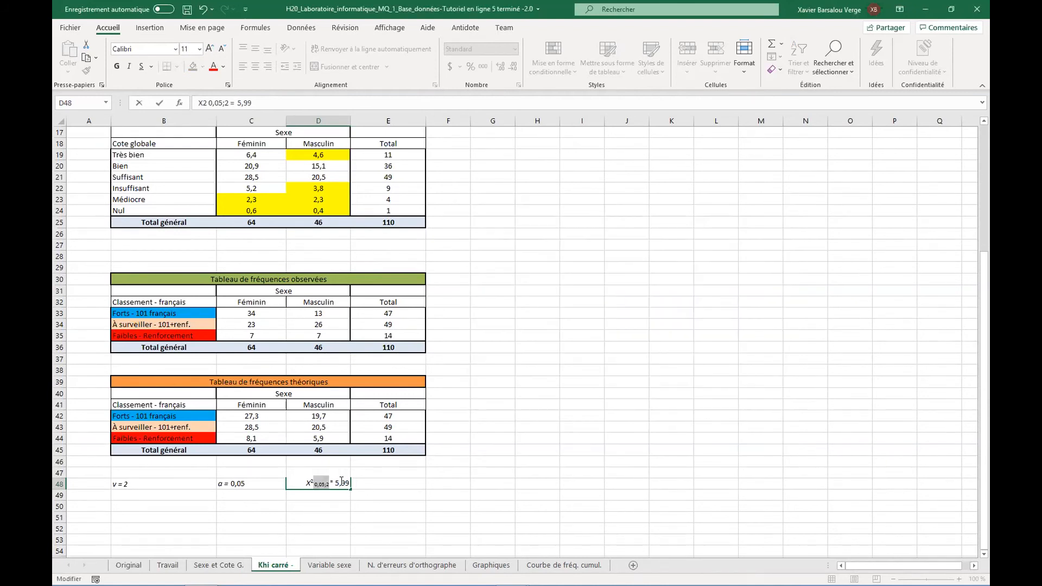
{"action": "left_click", "coordinate": [384, 483]}
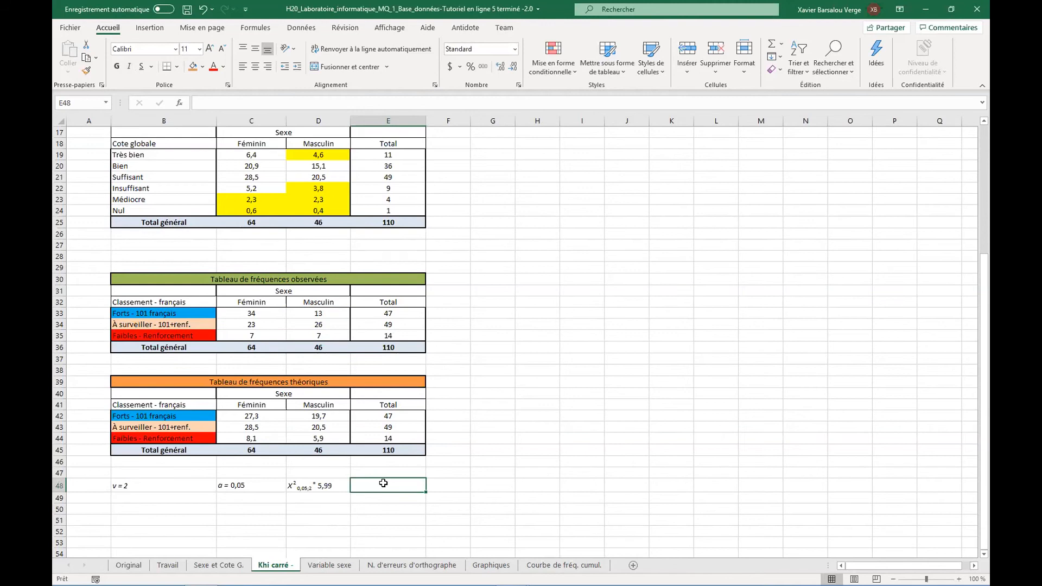
{"action": "key", "text": "ctrl+s"}
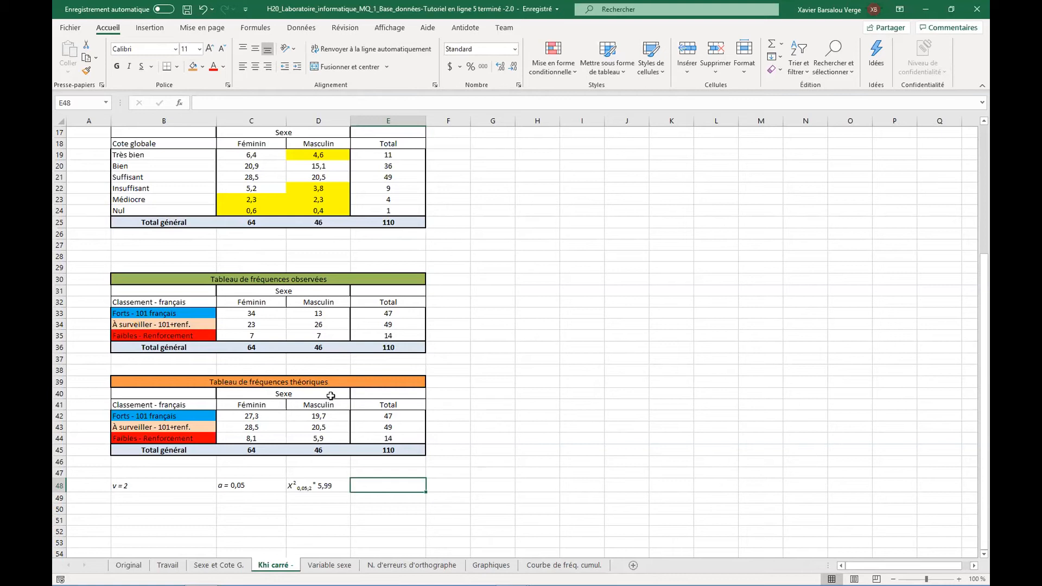
Step: Duplicate the observed frequency table in H30:K36, with I33:J35 holding (observed-theoretical)^2/theoretical and K36 holding their sum
{"action": "left_click", "coordinate": [493, 347]}
{"action": "left_click", "coordinate": [538, 313]}
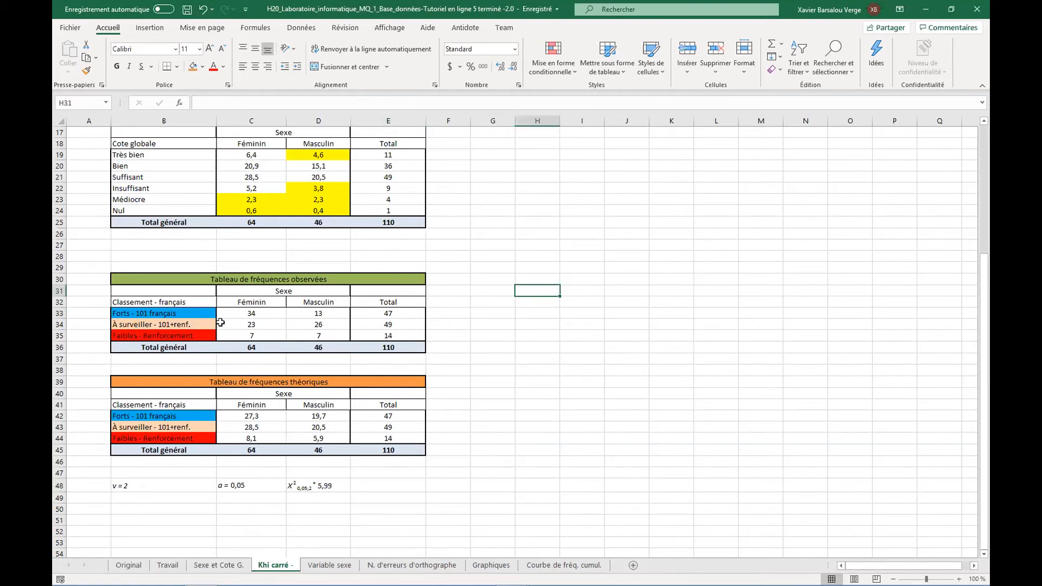
{"action": "scroll", "coordinate": [220, 317], "scroll_direction": "up", "scroll_amount": 3}
{"action": "left_click", "coordinate": [155, 371]}
{"action": "left_click_drag", "start_coordinate": [163, 372], "coordinate": [326, 438]}
{"action": "key", "text": "ctrl+c"}
{"action": "left_click", "coordinate": [582, 372]}
{"action": "key", "text": "ctrl+v"}
{"action": "left_click_drag", "start_coordinate": [659, 405], "coordinate": [794, 437]}
{"action": "key", "text": "Delete"}
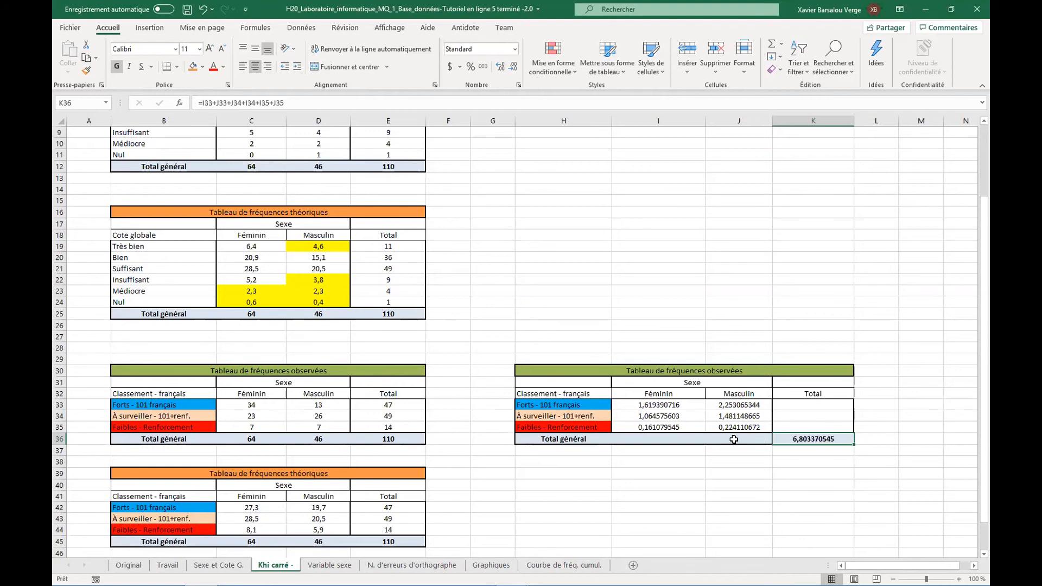
Step: Examine the chi-square formulas in I33, J33 and J35 and the sum in K36 against the critical value in D48
{"action": "left_click", "coordinate": [644, 404]}
{"action": "double_click", "coordinate": [679, 406]}
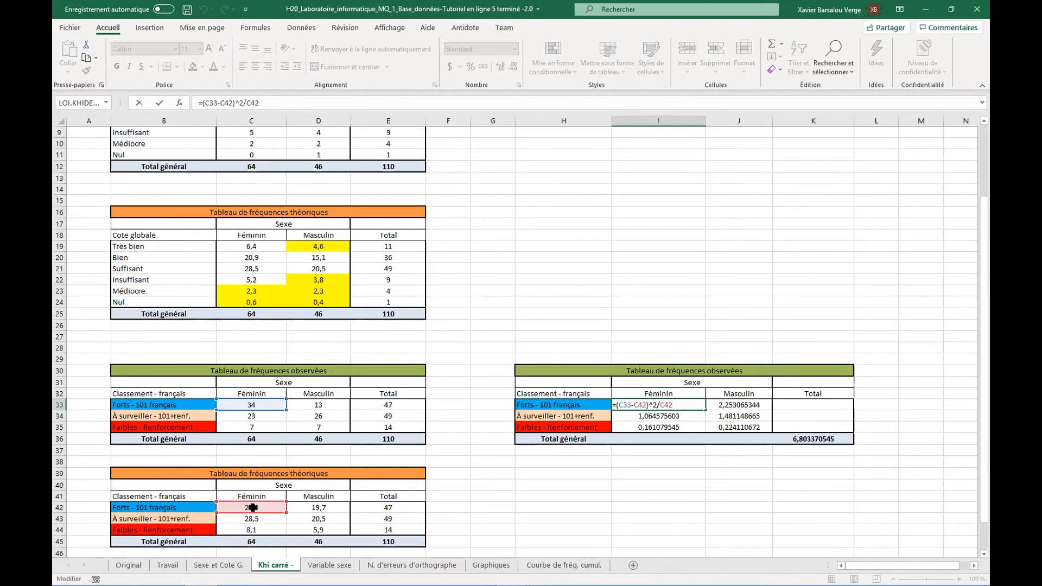
{"action": "left_click", "coordinate": [750, 405]}
{"action": "double_click", "coordinate": [750, 405]}
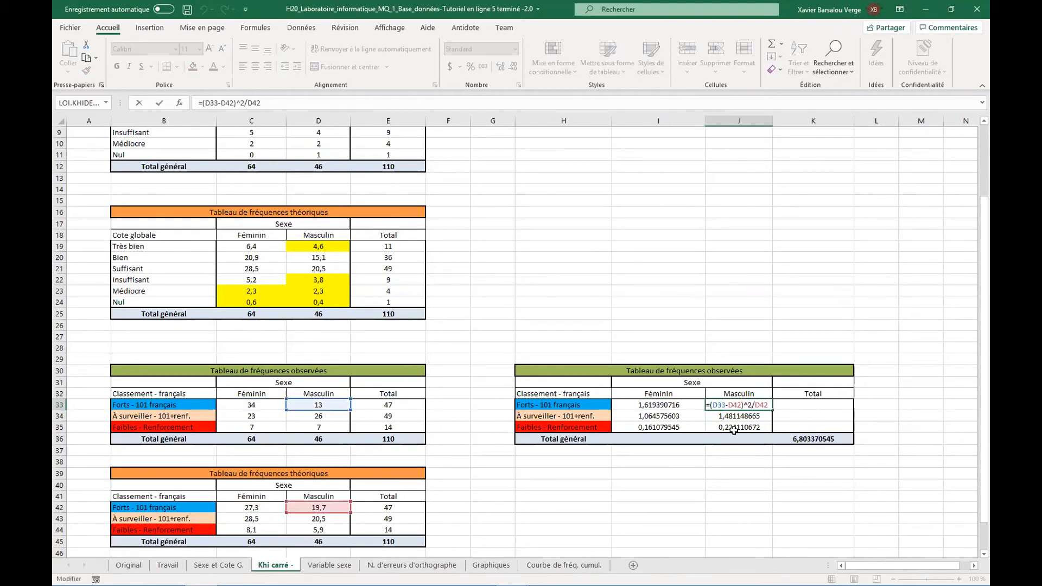
{"action": "key", "text": "shift+Return"}
{"action": "double_click", "coordinate": [738, 427]}
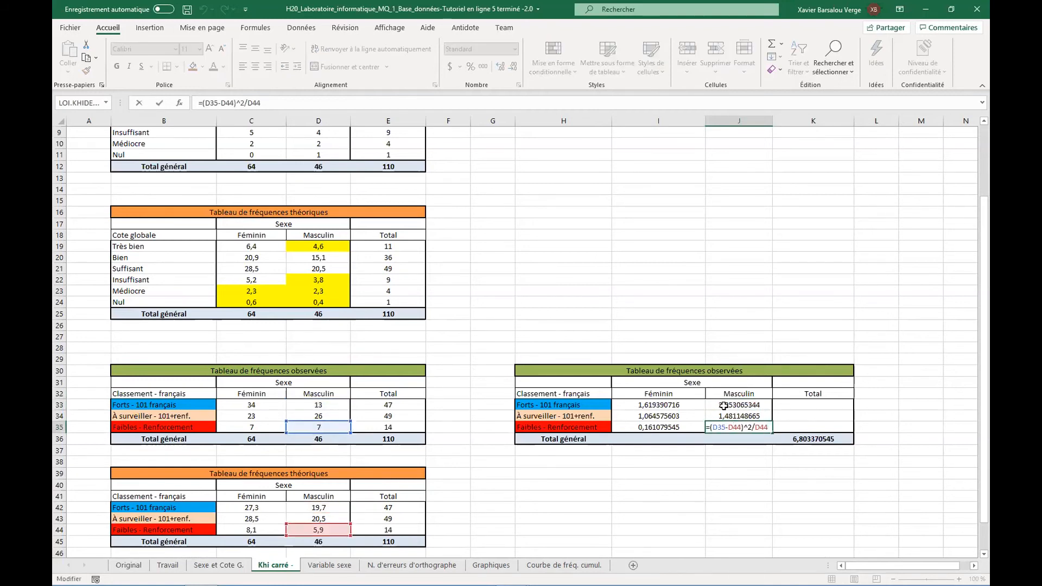
{"action": "left_click", "coordinate": [790, 440]}
{"action": "double_click", "coordinate": [807, 440]}
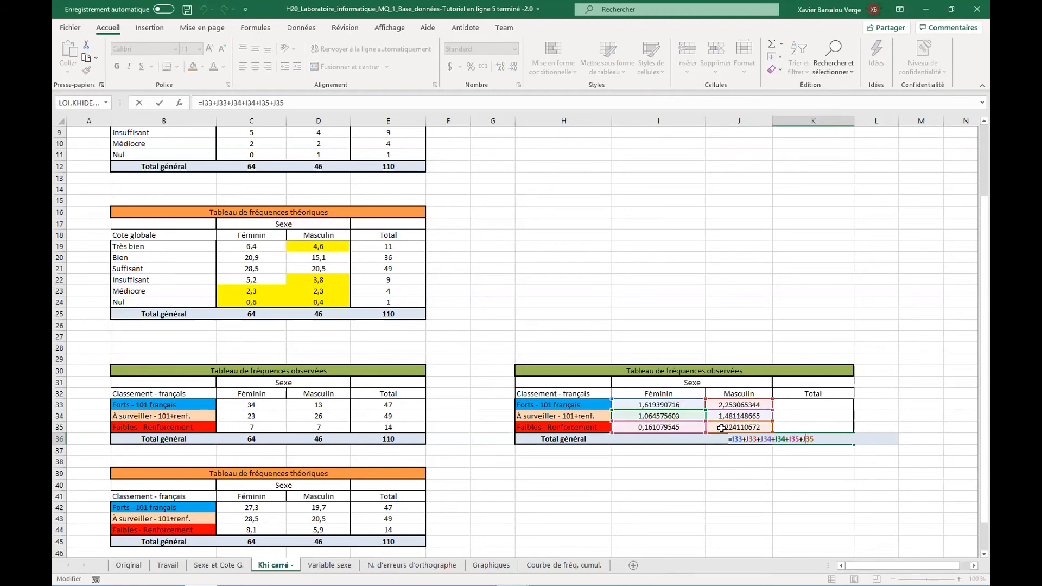
{"action": "key", "text": "ctrl+Return"}
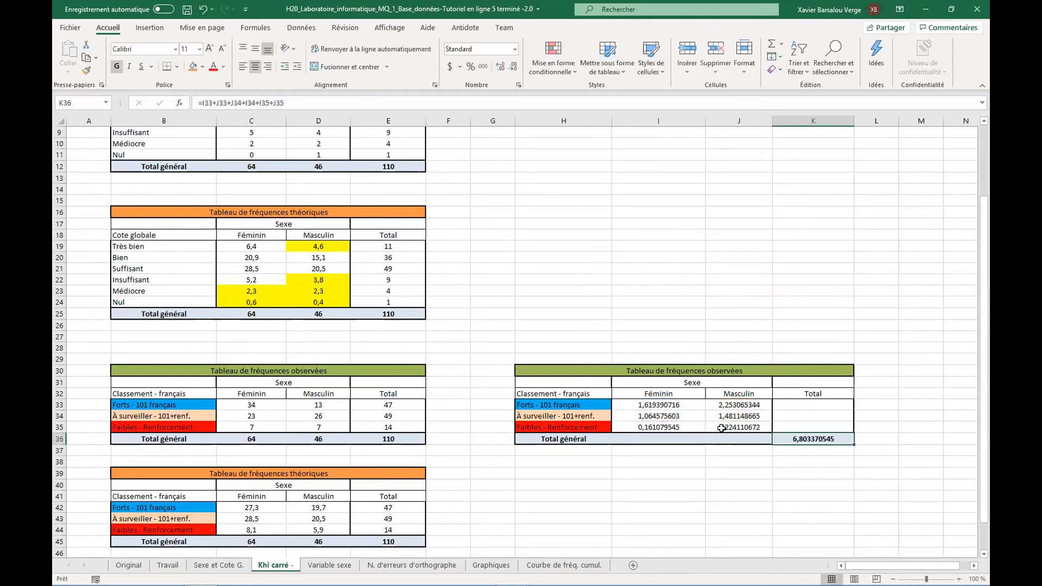
{"action": "scroll", "coordinate": [798, 478], "scroll_direction": "down", "scroll_amount": 3}
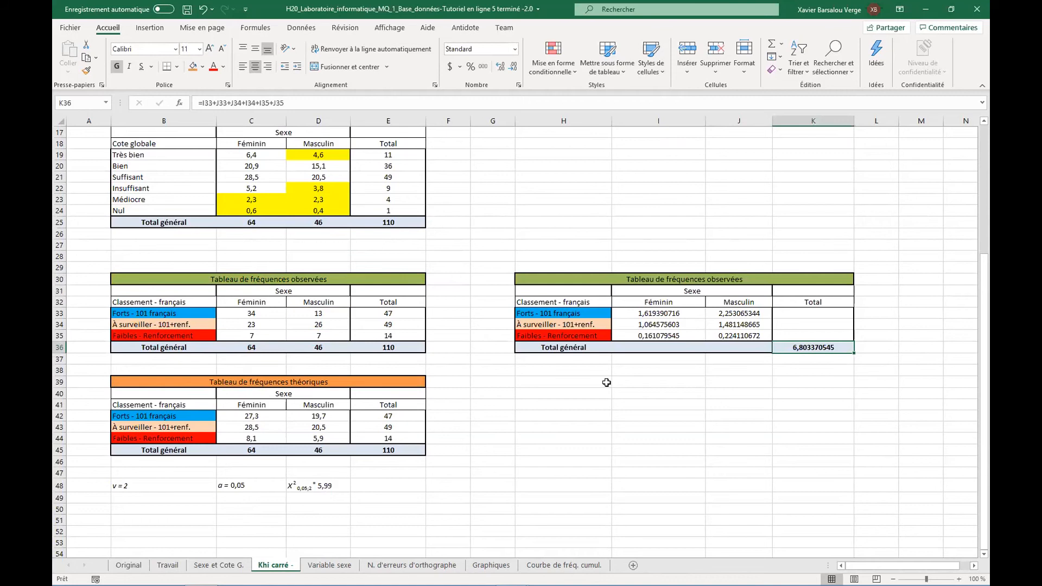
{"action": "left_click", "coordinate": [595, 382]}
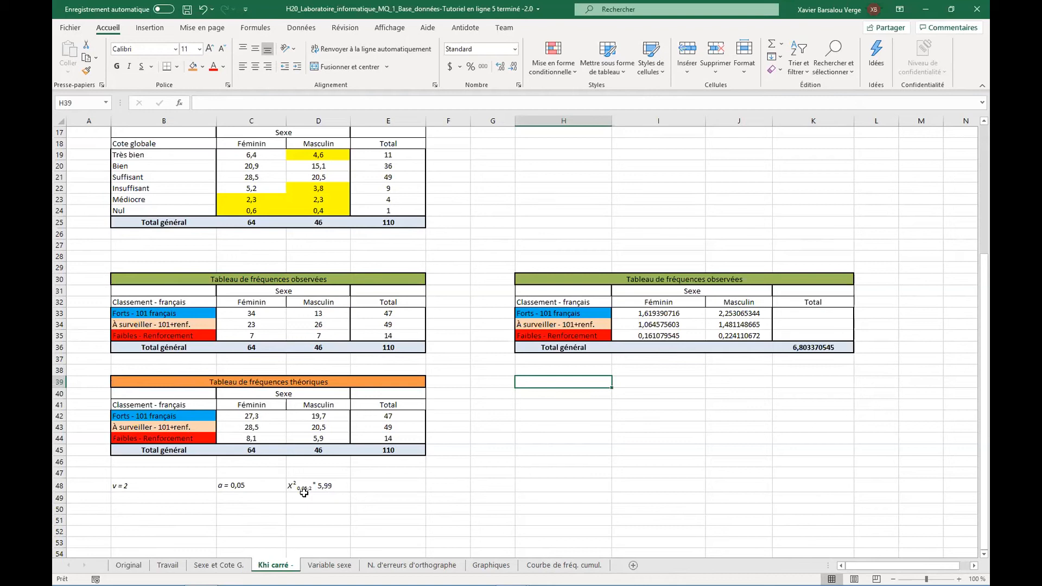
{"action": "double_click", "coordinate": [555, 381]}
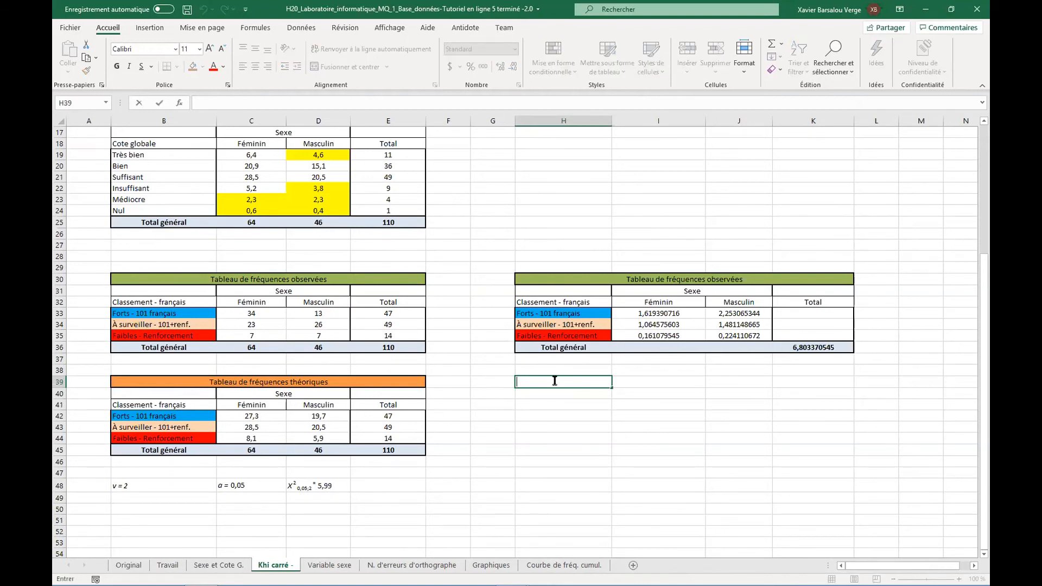
{"action": "left_click", "coordinate": [807, 348]}
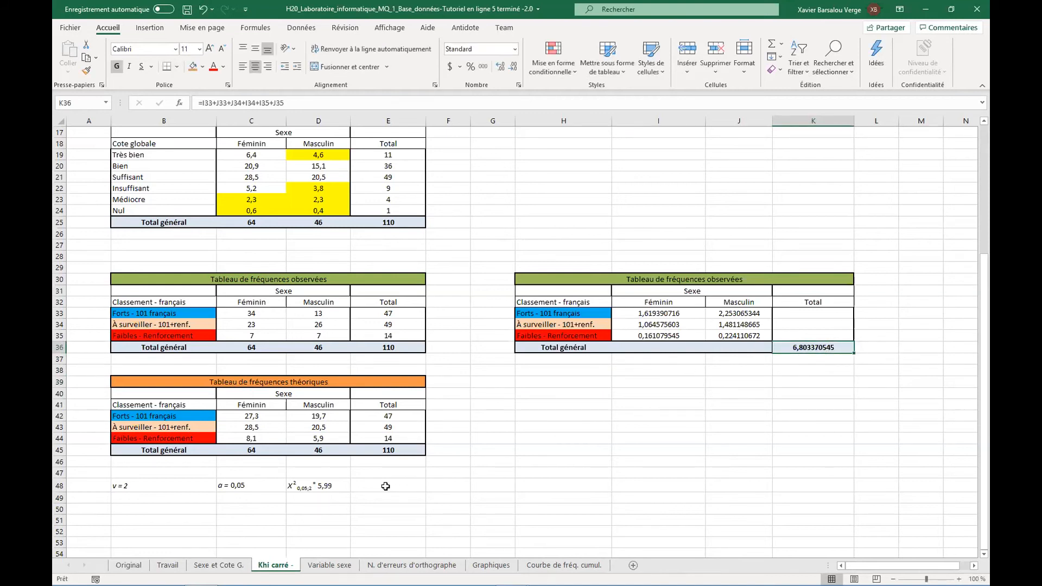
Step: Label B51 "Probabilité de se tromper" below the critical value parameters
{"action": "scroll", "coordinate": [217, 435], "scroll_direction": "down", "scroll_amount": 3}
{"action": "double_click", "coordinate": [151, 429]}
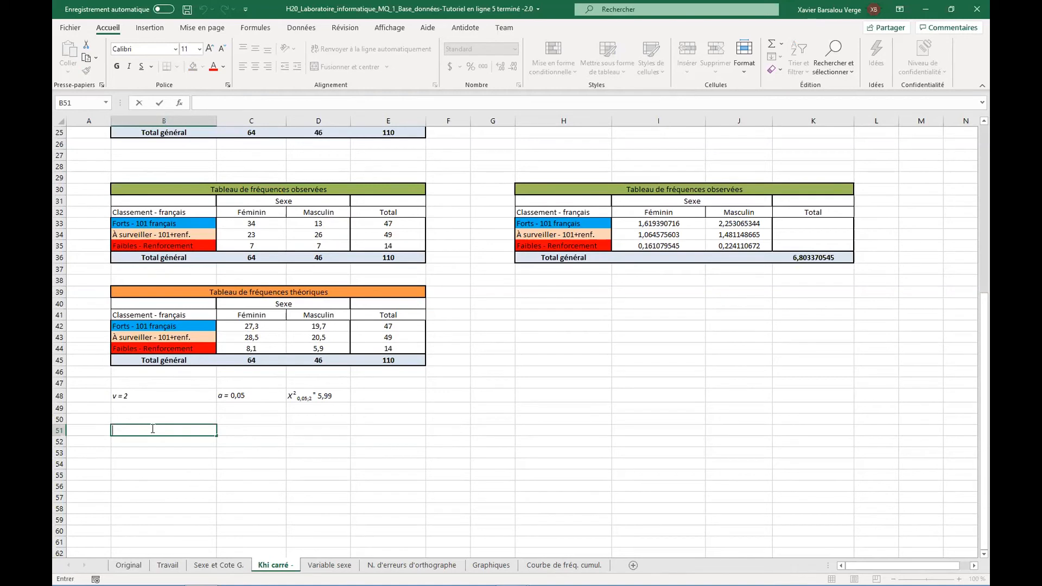
{"action": "type", "text": "Probabilité de se tromper"}
{"action": "key", "text": "Return"}
Step: Calculate the probability of error in C51 with =CHISQ.TEST(C33:D35;C42:D44), comparing the observed and theoretical frequencies
{"action": "key", "text": "Up"}
{"action": "key", "text": "Right"}
{"action": "double_click", "coordinate": [258, 433]}
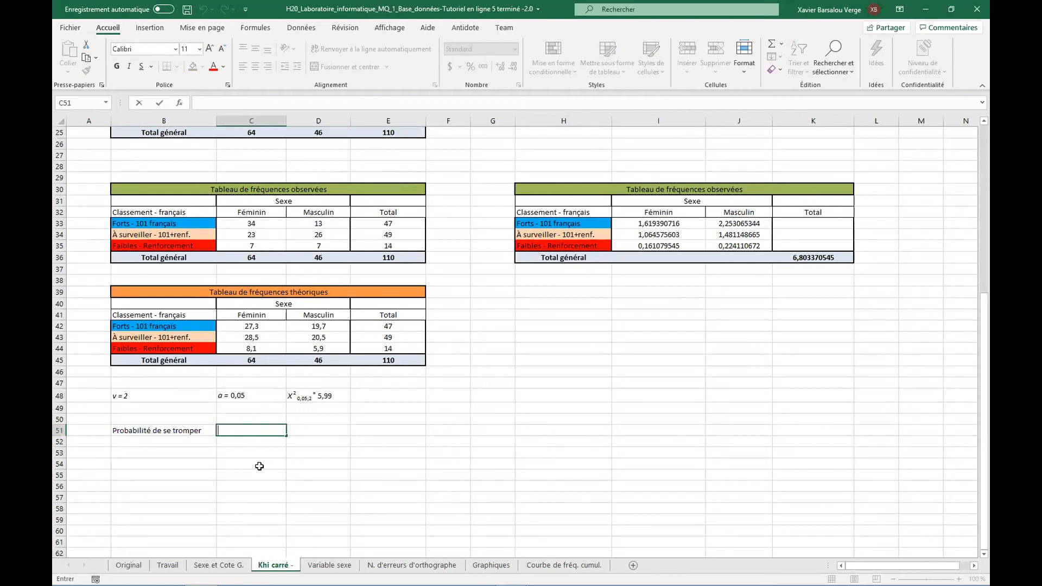
{"action": "type", "text": "="}
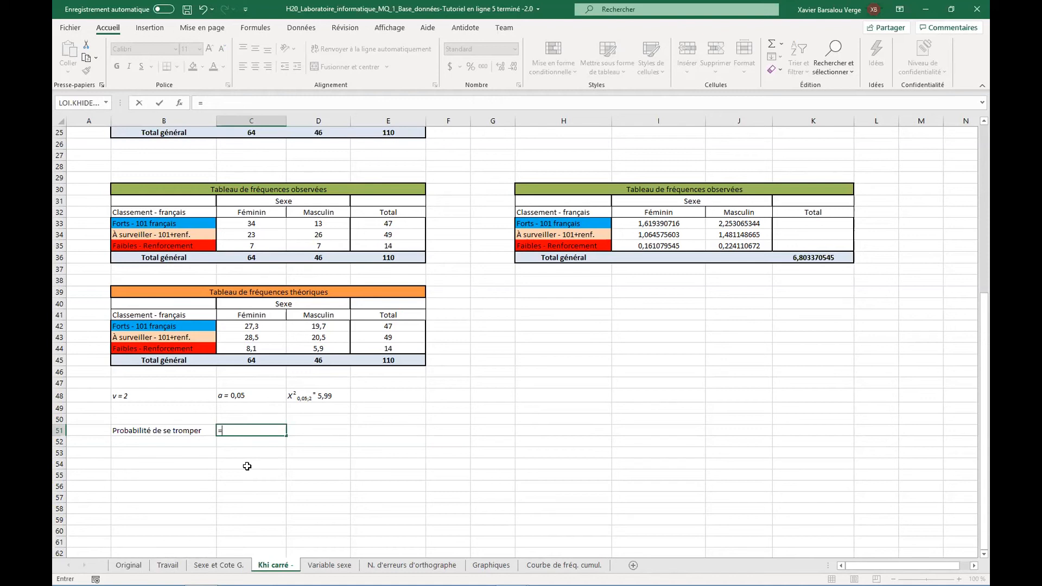
{"action": "type", "text": "CH"}
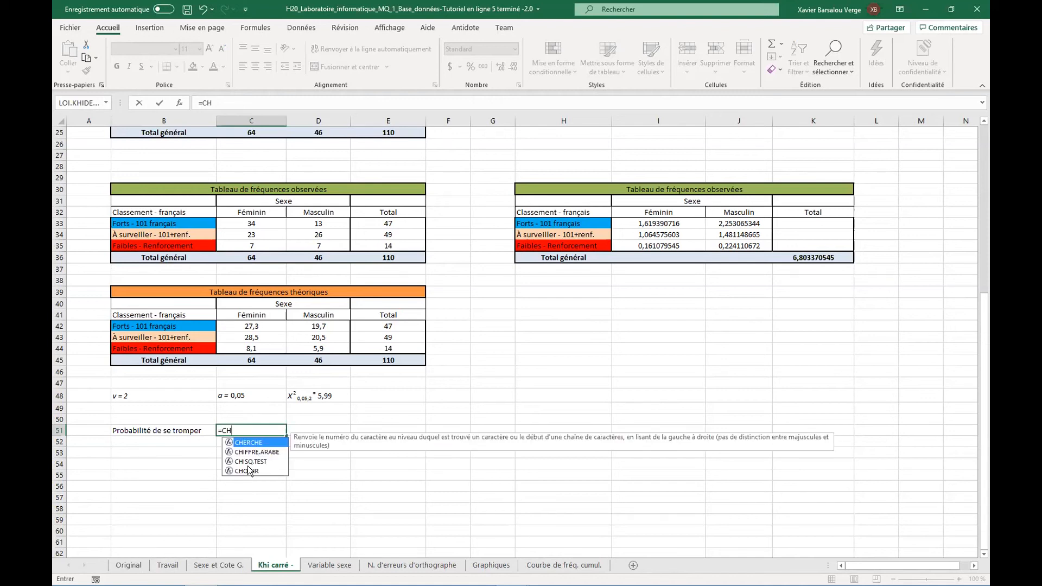
{"action": "type", "text": "ISQ"}
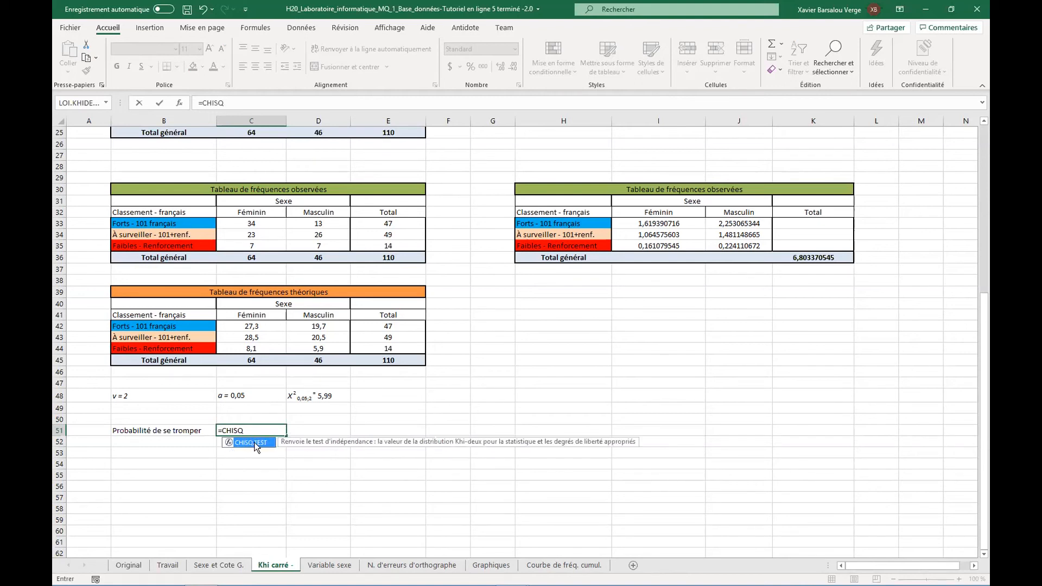
{"action": "type", "text": ".TEST"}
{"action": "double_click", "coordinate": [255, 443]}
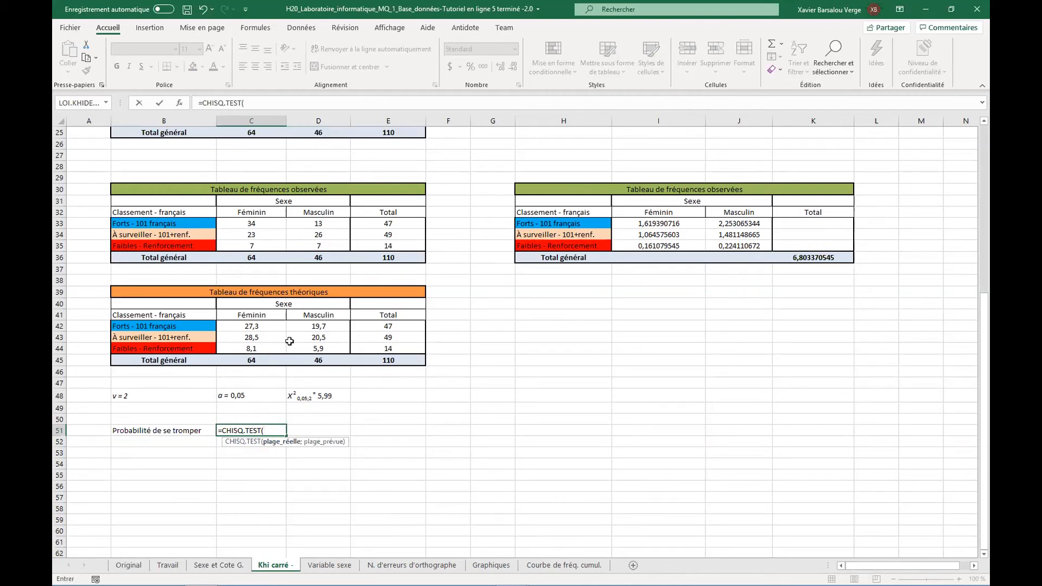
{"action": "left_click_drag", "start_coordinate": [254, 222], "coordinate": [308, 247]}
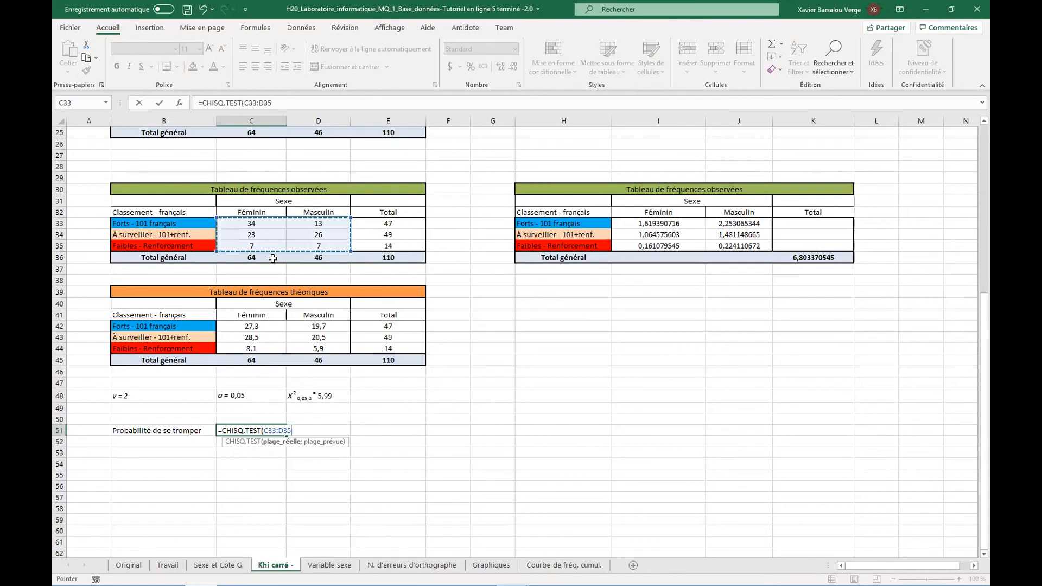
{"action": "type", "text": ";"}
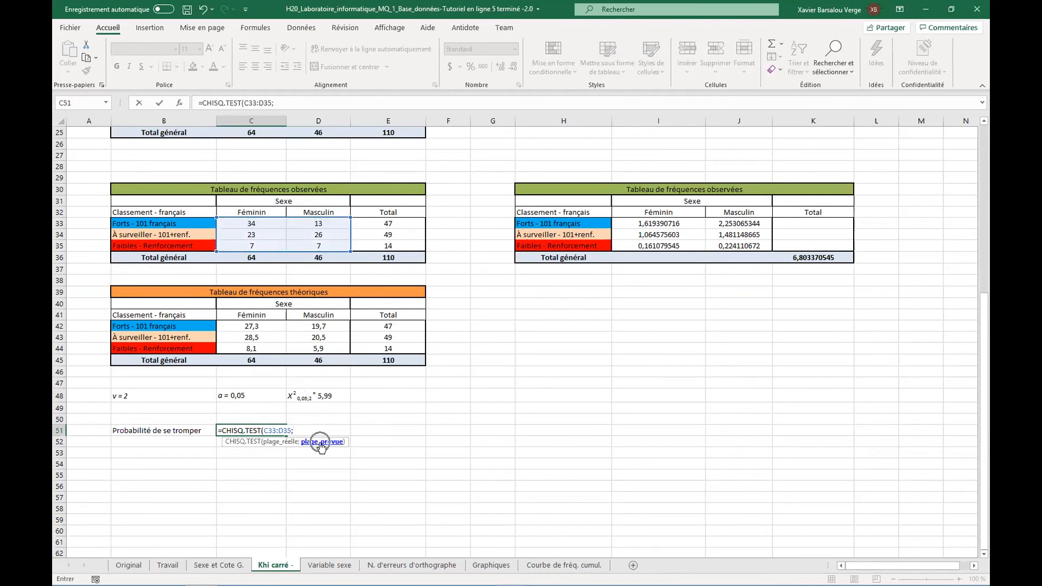
{"action": "left_click", "coordinate": [250, 327]}
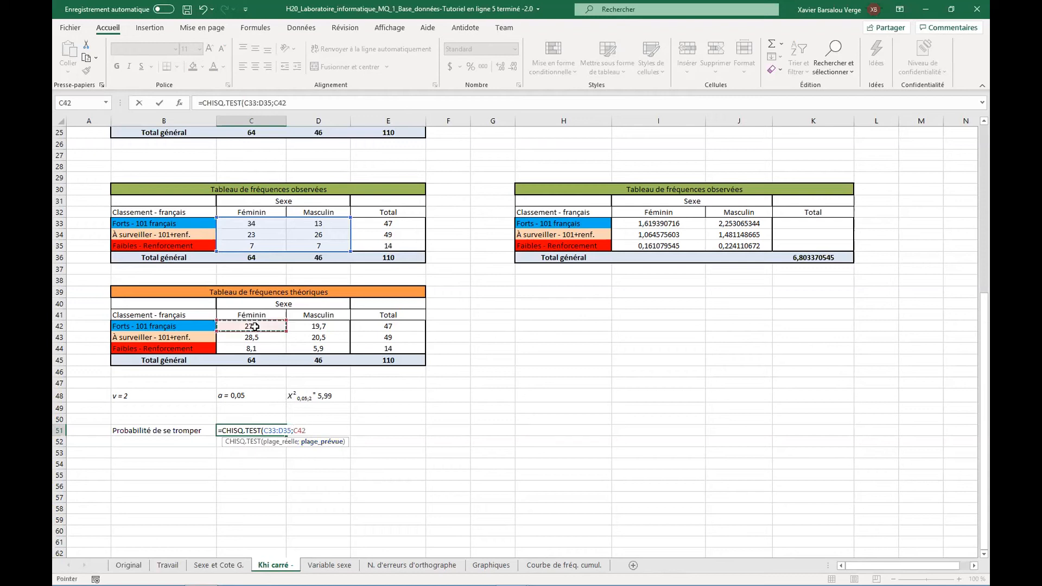
{"action": "left_click_drag", "start_coordinate": [287, 328], "coordinate": [320, 349]}
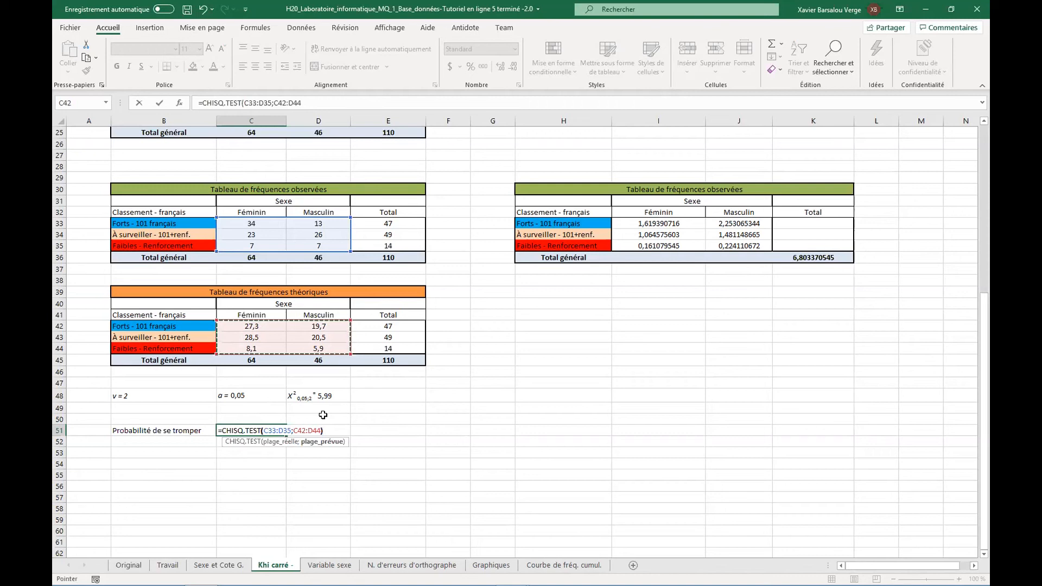
{"action": "type", "text": ")"}
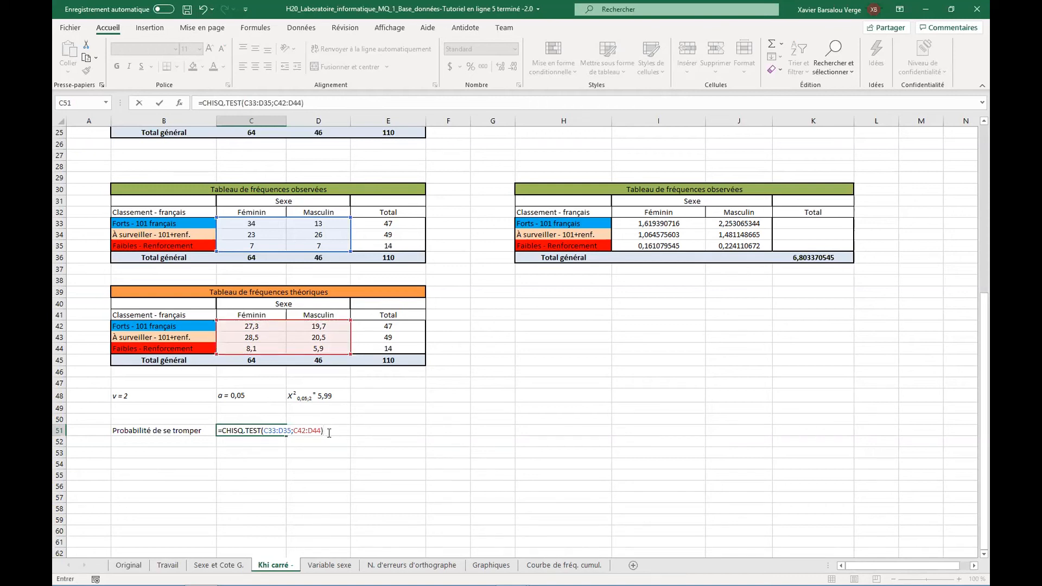
{"action": "key", "text": "ctrl+Return"}
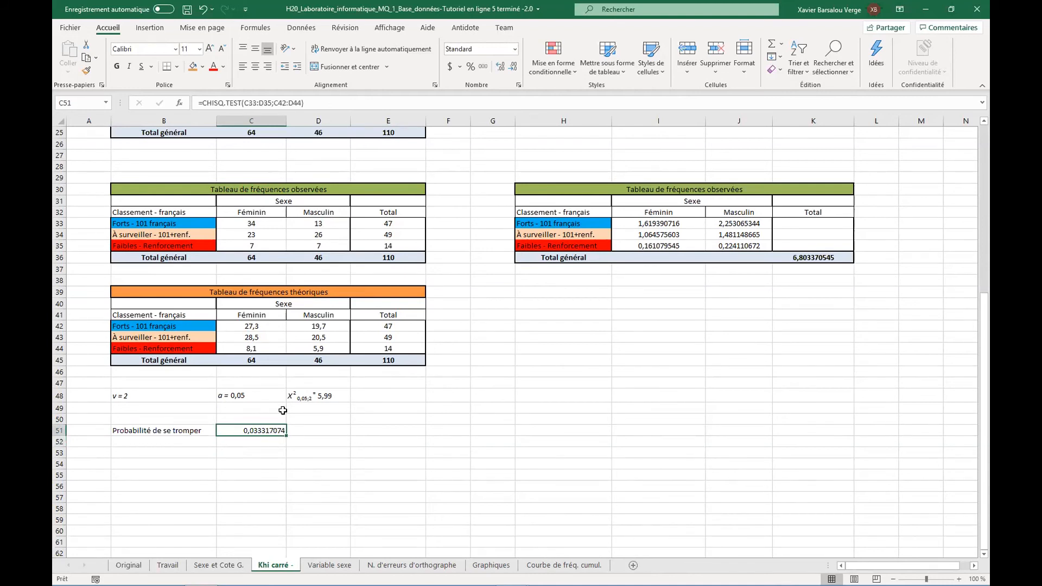
Step: Format the probability in C51 as a percentage with one decimal and compare it with the alpha level in C48
{"action": "left_click", "coordinate": [470, 66]}
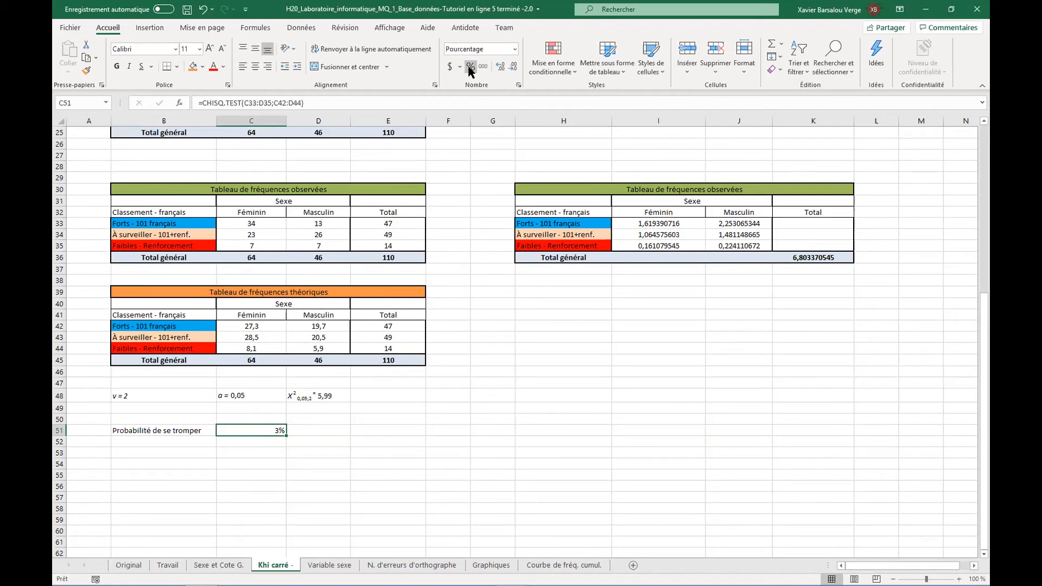
{"action": "left_click", "coordinate": [499, 69]}
{"action": "left_click", "coordinate": [241, 395]}
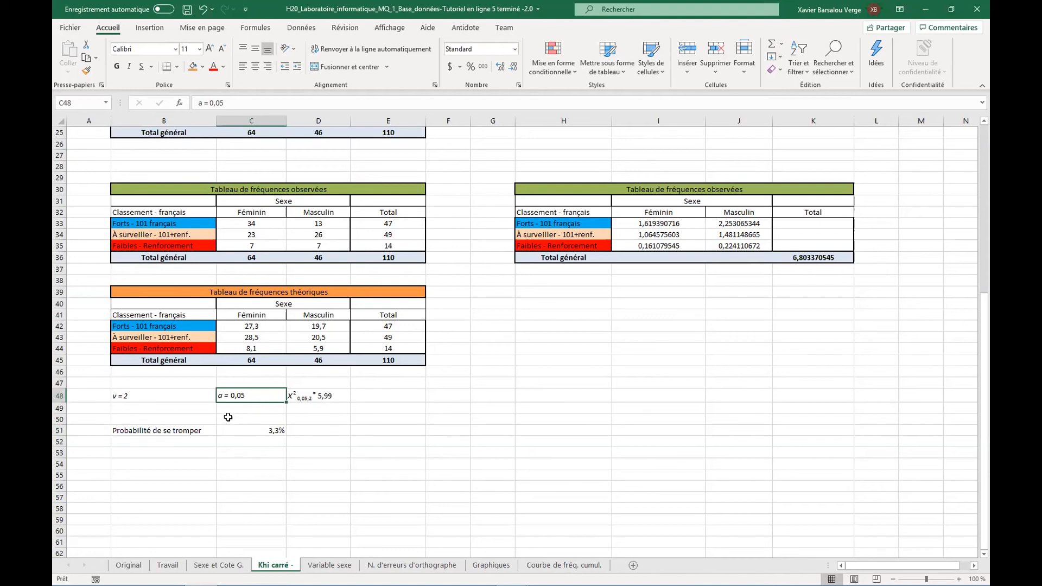
{"action": "left_click", "coordinate": [278, 429]}
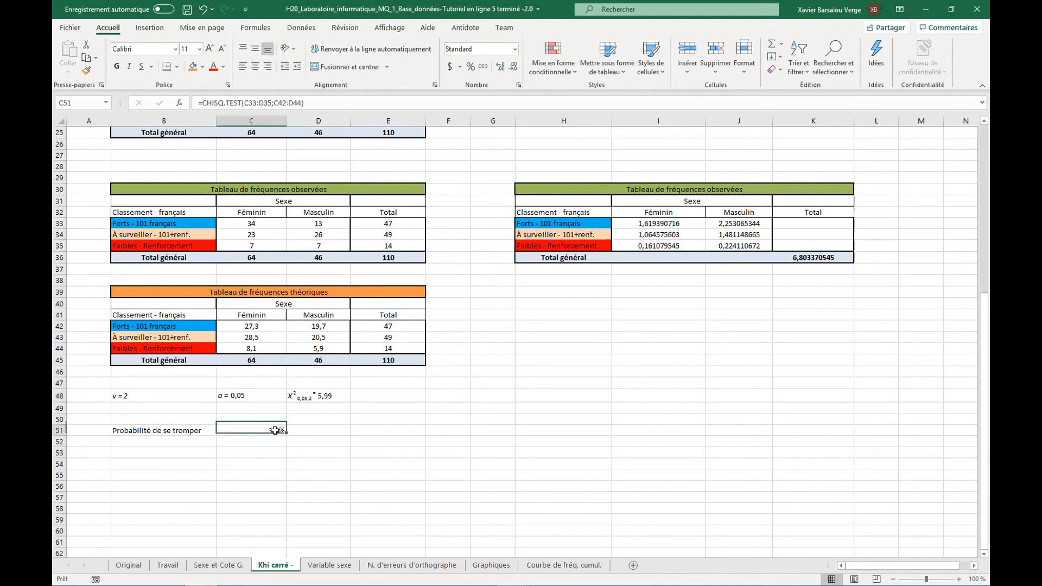
Step: Review the formula in K36 that sums the chi-square contributions
{"action": "left_click", "coordinate": [818, 259]}
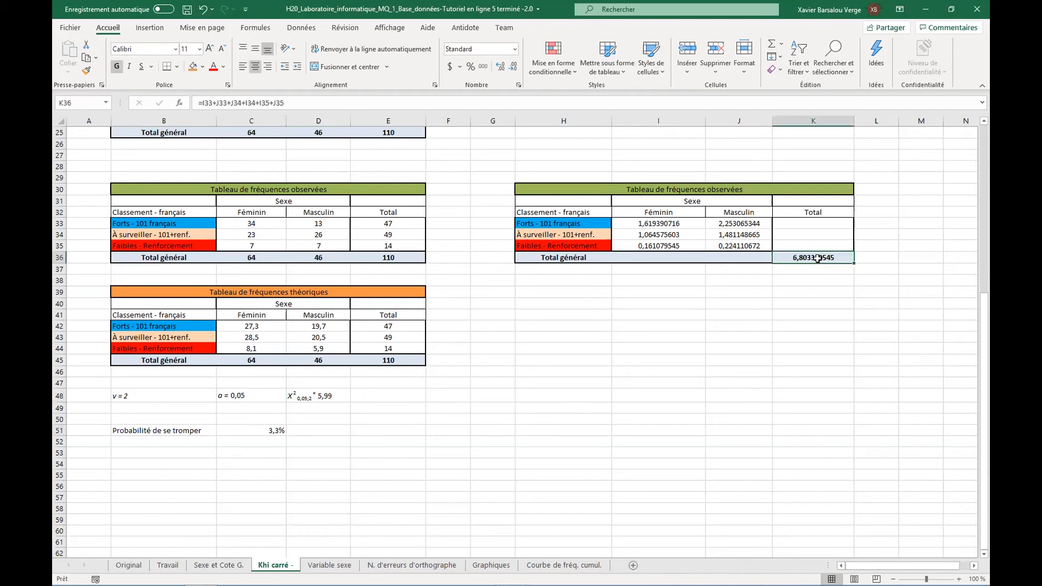
{"action": "double_click", "coordinate": [826, 258]}
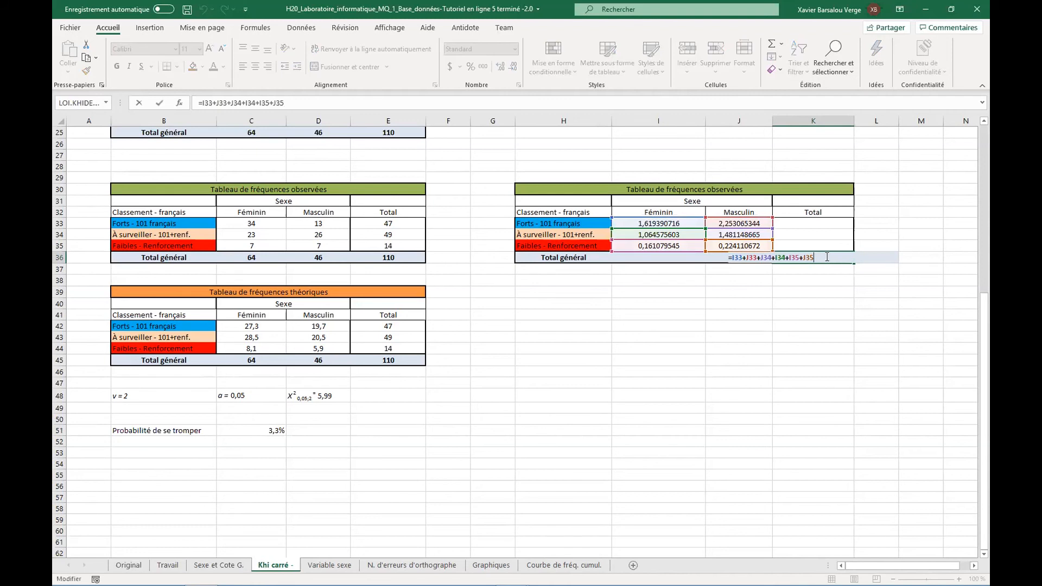
{"action": "key", "text": "Return"}
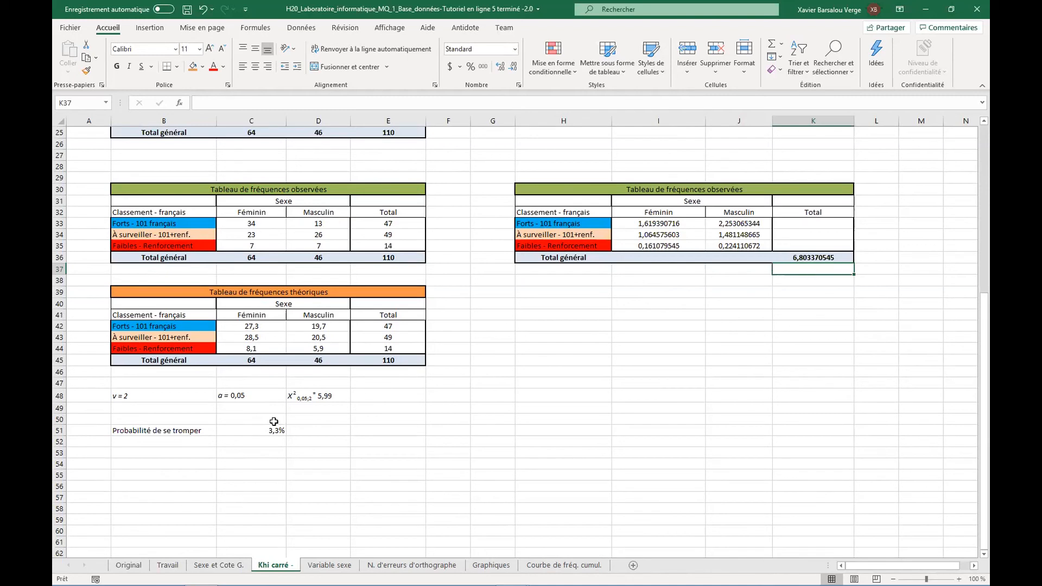
Step: Label B52 "X2" below the probability of error
{"action": "left_click", "coordinate": [175, 443]}
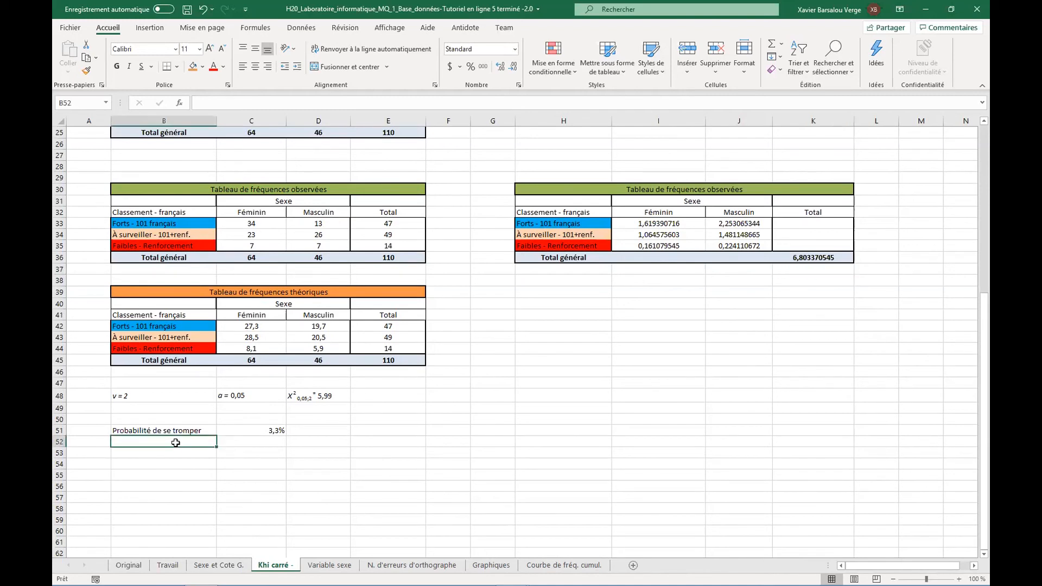
{"action": "type", "text": "X2"}
{"action": "key", "text": "Return"}
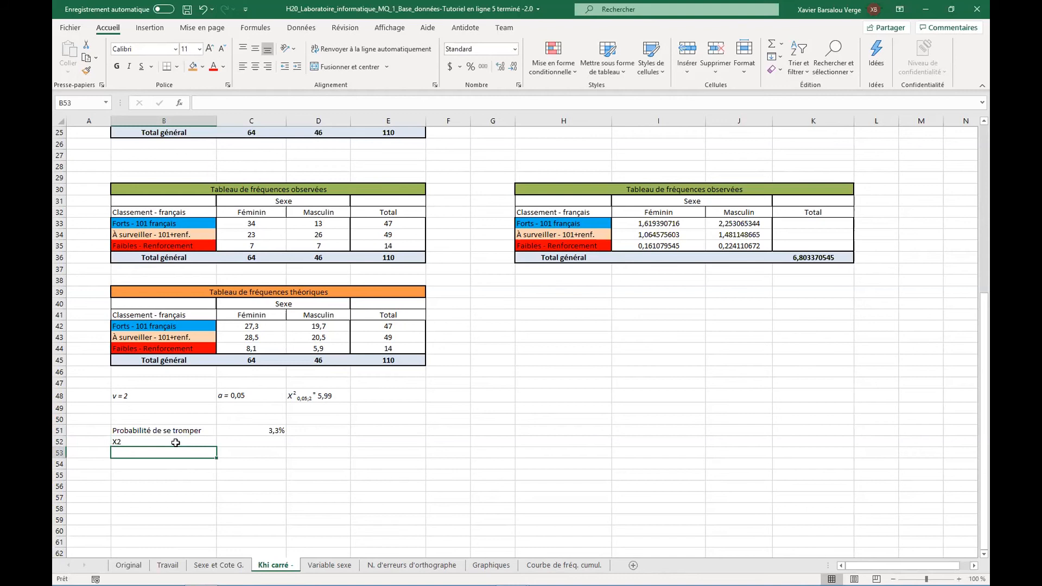
Step: Search the function library for "LOI.KHI" and insert the LOI.KHIDEUX.INVERSE.DROITE function in C52
{"action": "left_click", "coordinate": [255, 441]}
{"action": "type", "text": "="}
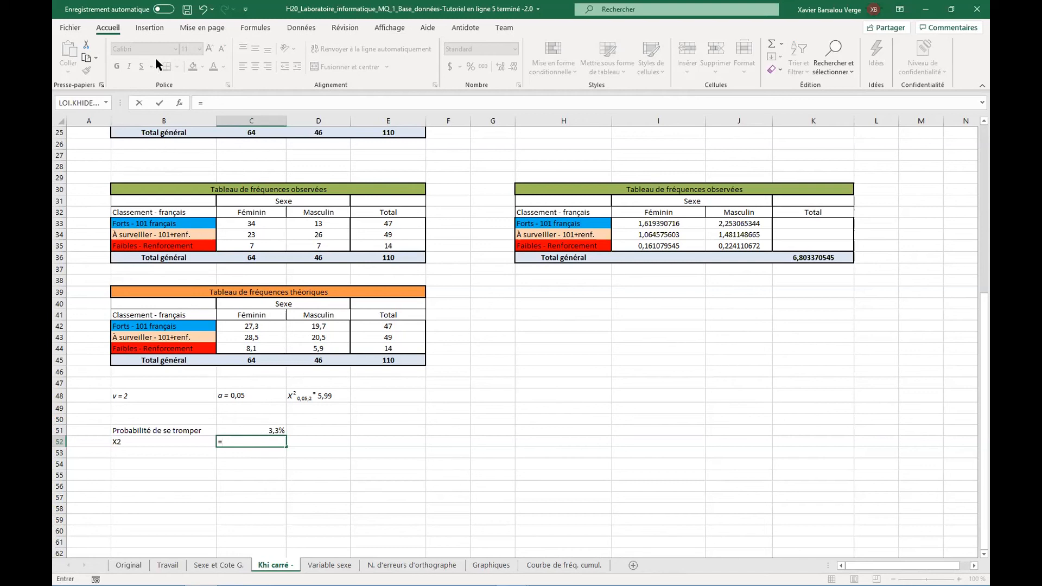
{"action": "left_click", "coordinate": [152, 27]}
{"action": "left_click", "coordinate": [249, 27]}
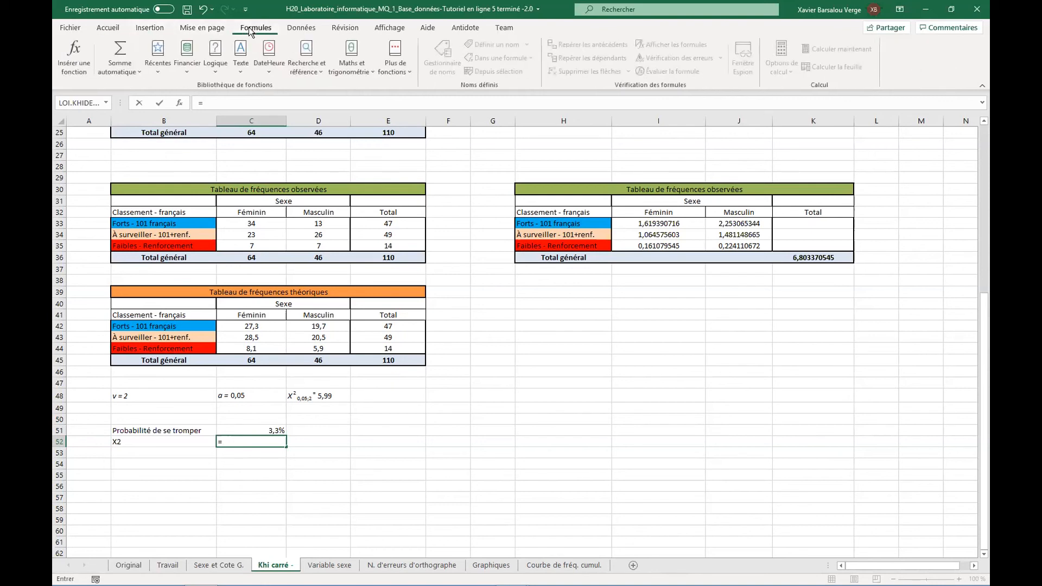
{"action": "left_click", "coordinate": [80, 68]}
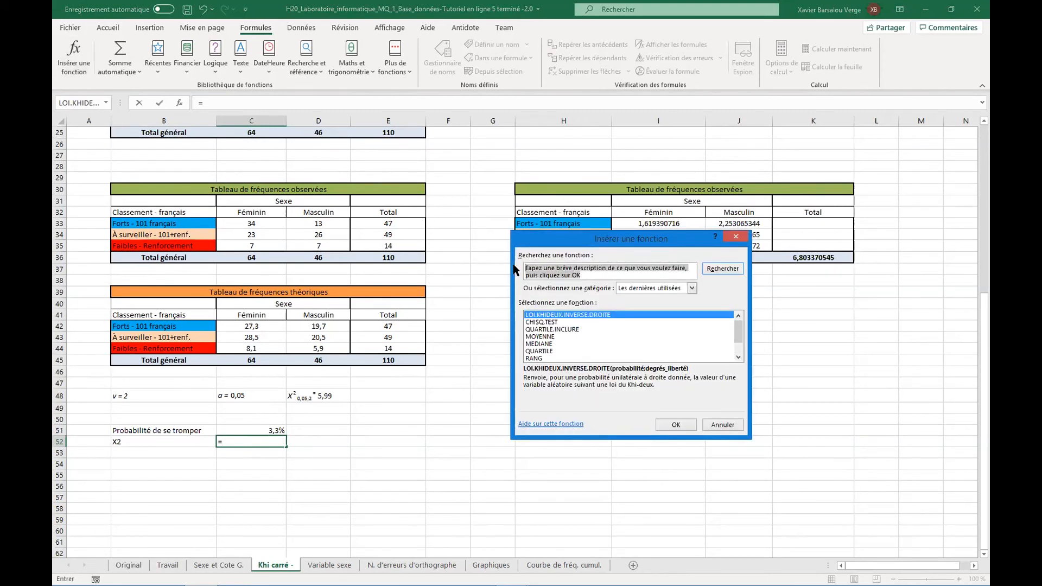
{"action": "type", "text": "LO"}
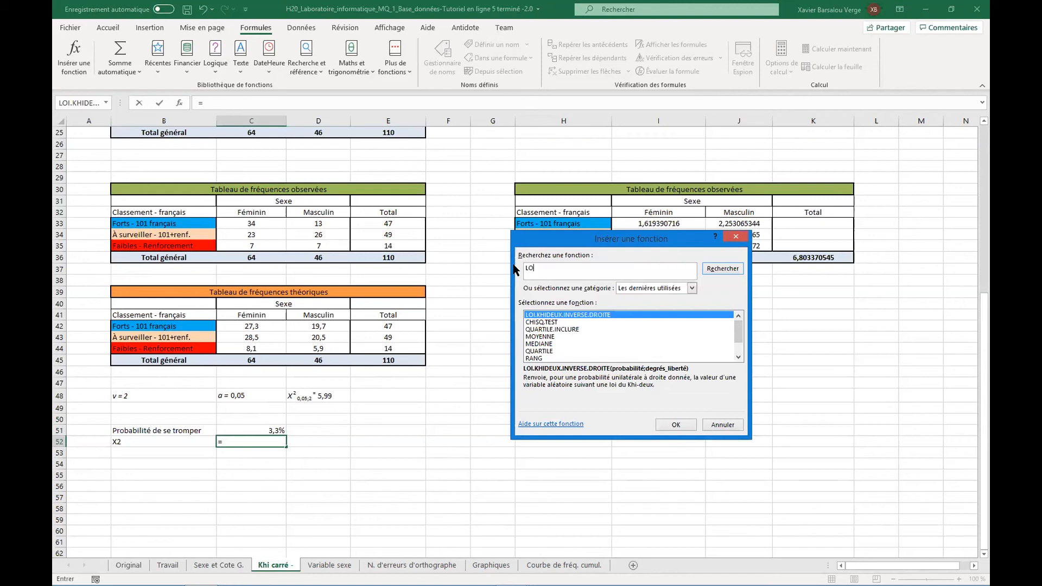
{"action": "type", "text": "KHI"}
{"action": "key", "text": "Return"}
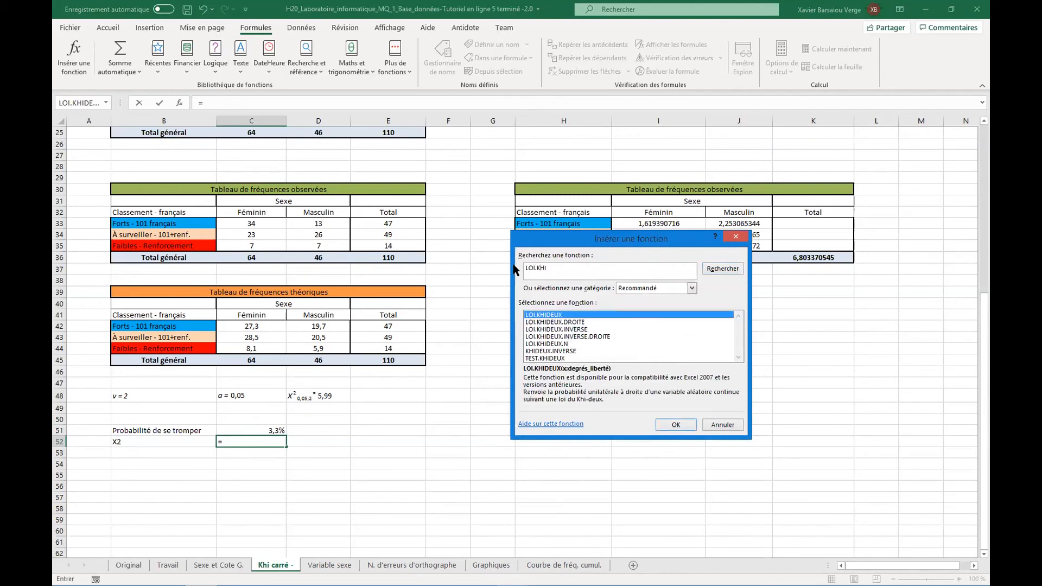
{"action": "left_click", "coordinate": [552, 322]}
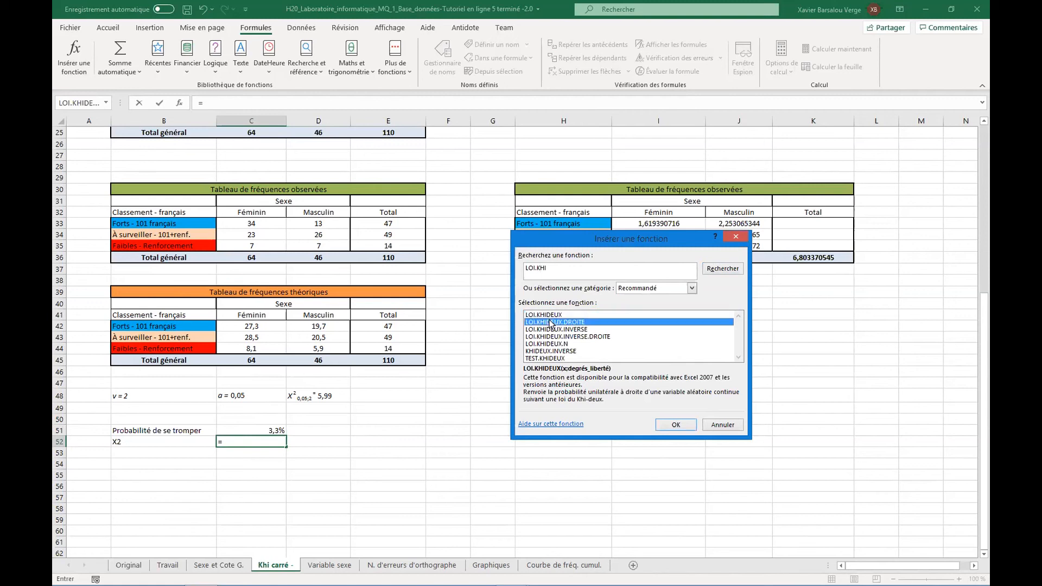
{"action": "left_click", "coordinate": [553, 330]}
{"action": "left_click", "coordinate": [554, 337]}
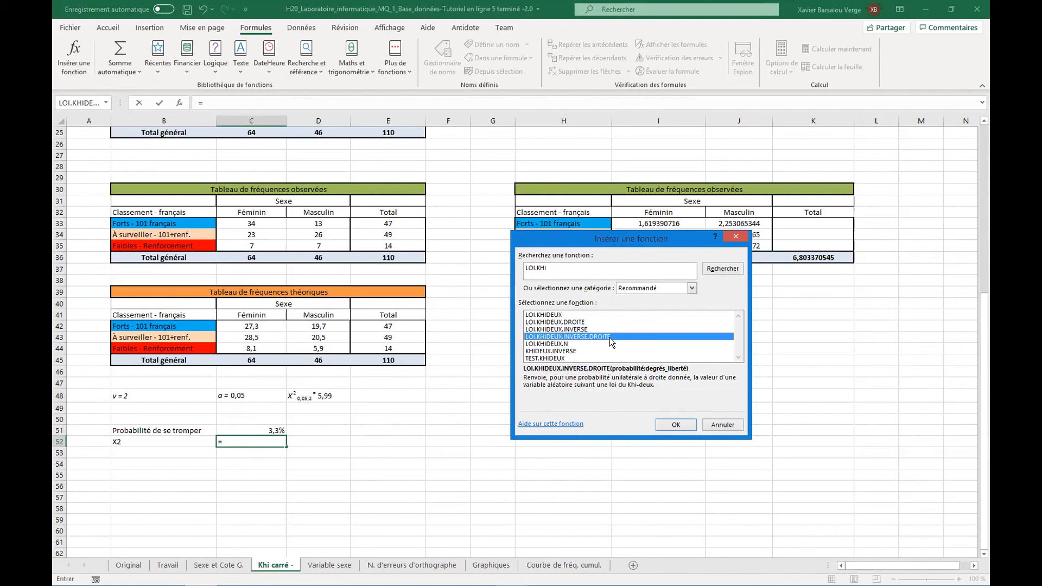
{"action": "left_click", "coordinate": [682, 424]}
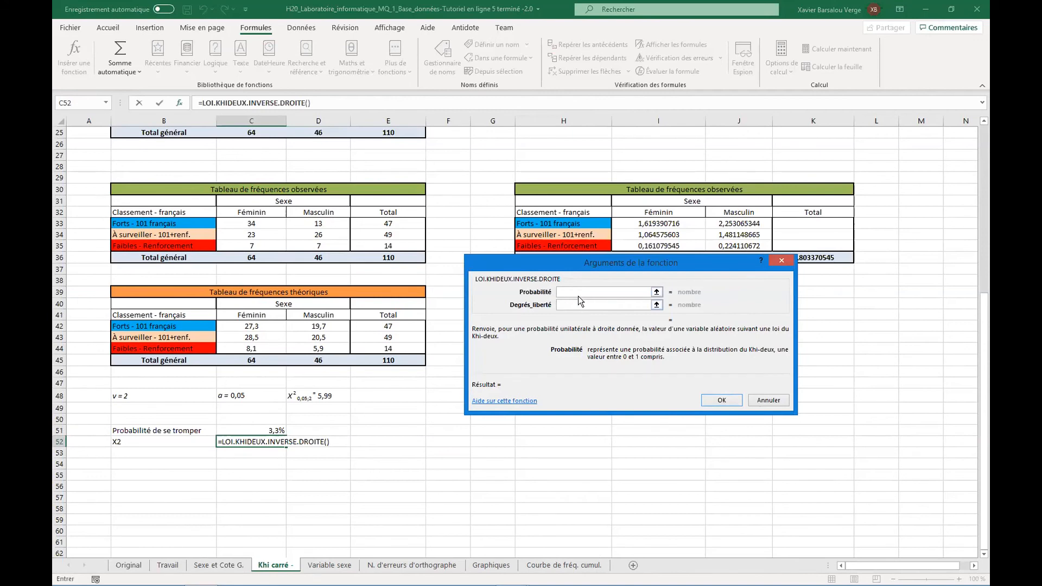
Step: Set the function's probability to C51 and its degrees of freedom to 2 to compute the chi-square value in C52
{"action": "left_click", "coordinate": [259, 432]}
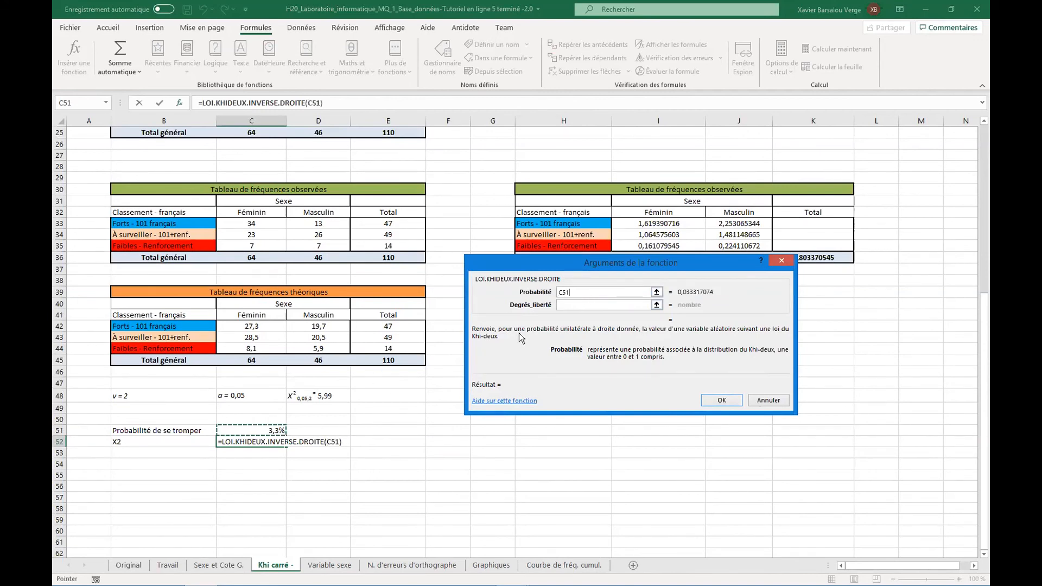
{"action": "left_click", "coordinate": [581, 306]}
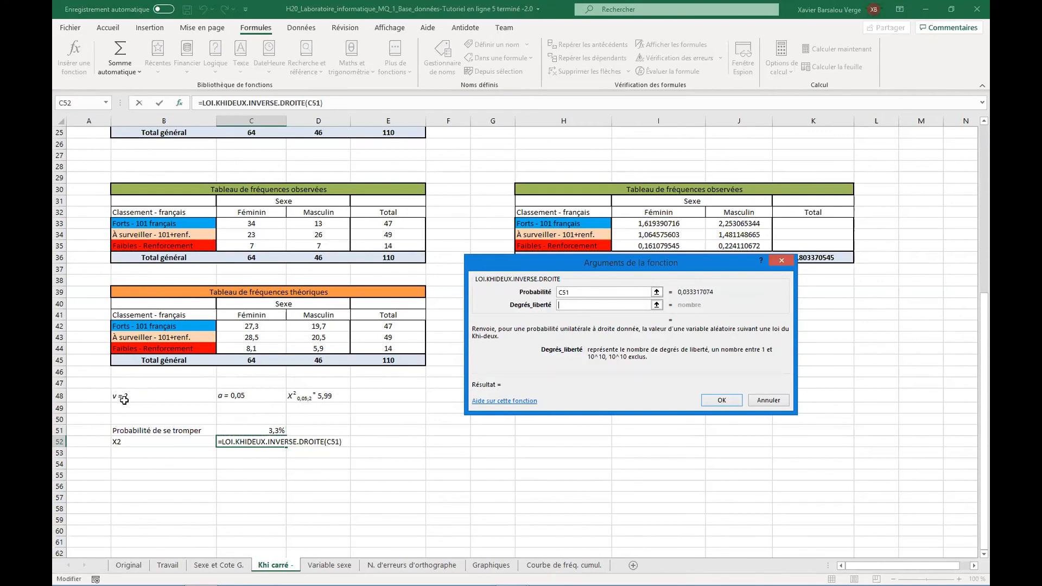
{"action": "type", "text": "2"}
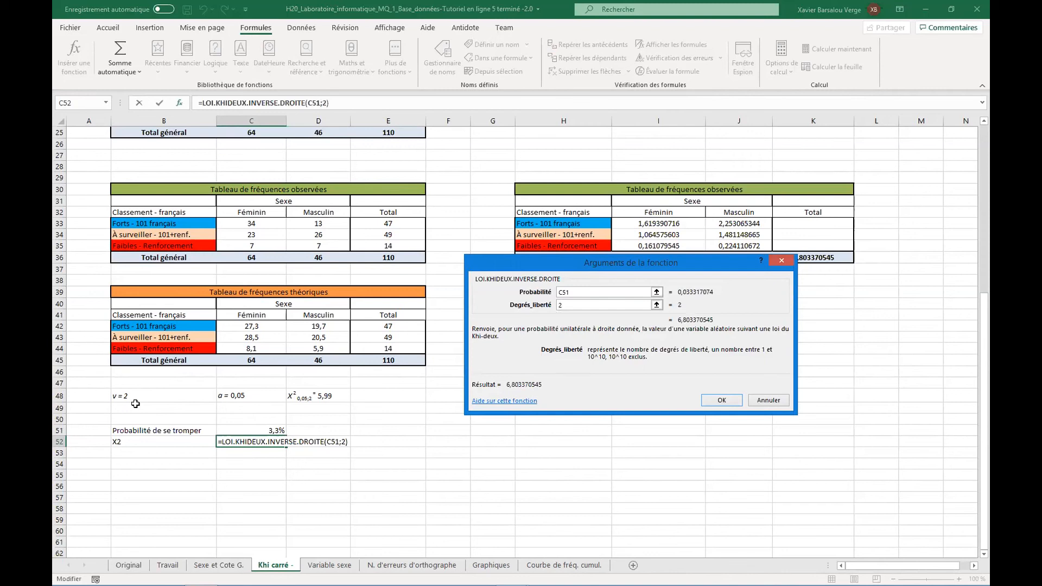
{"action": "left_click", "coordinate": [732, 401]}
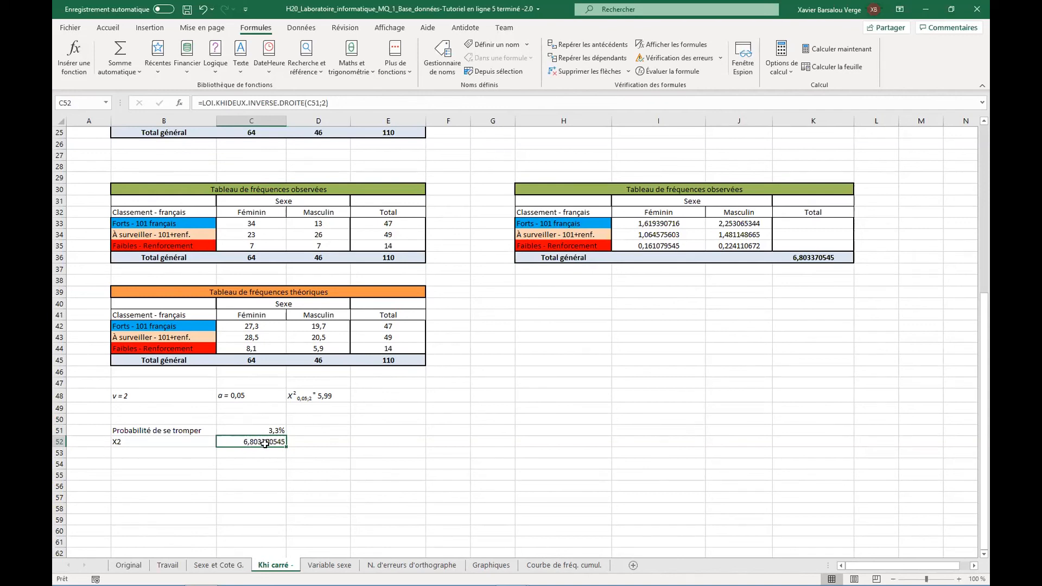
Step: Compare the chi-square value in C52 with the sum in K36 and the error probability in C51
{"action": "left_click", "coordinate": [810, 258]}
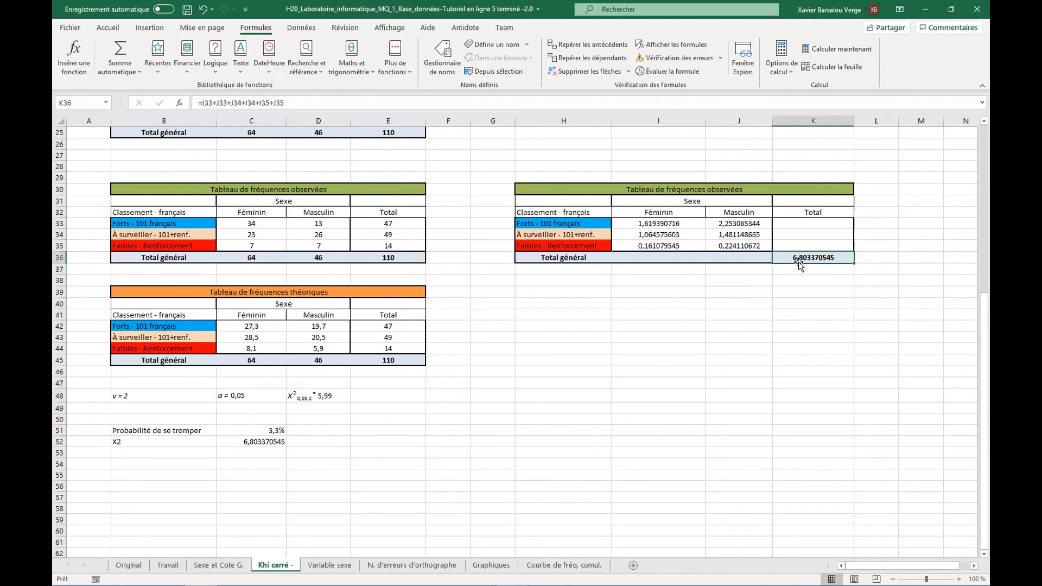
{"action": "left_click", "coordinate": [277, 443]}
{"action": "left_click", "coordinate": [278, 431]}
{"action": "left_click", "coordinate": [277, 442]}
{"action": "left_click", "coordinate": [276, 431]}
{"action": "left_click", "coordinate": [264, 442]}
{"action": "left_click", "coordinate": [265, 432]}
{"action": "left_click", "coordinate": [265, 442]}
{"action": "left_click", "coordinate": [239, 457]}
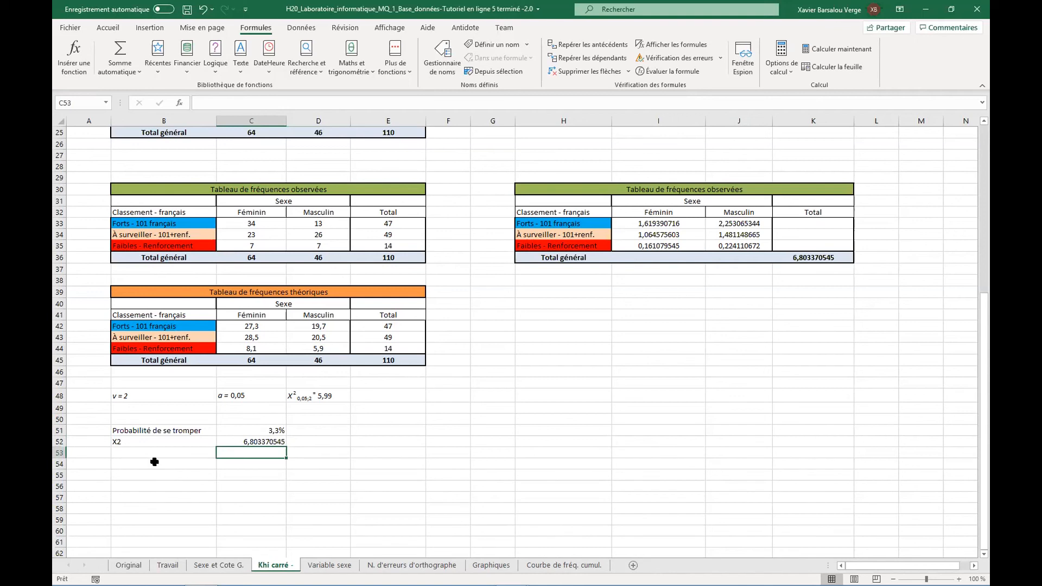
Step: Extend the label in B52 to "Valuer de X2" and save the workbook
{"action": "left_click", "coordinate": [117, 445]}
{"action": "double_click", "coordinate": [117, 443]}
{"action": "key", "text": "Home"}
{"action": "type", "text": "Valuer de"}
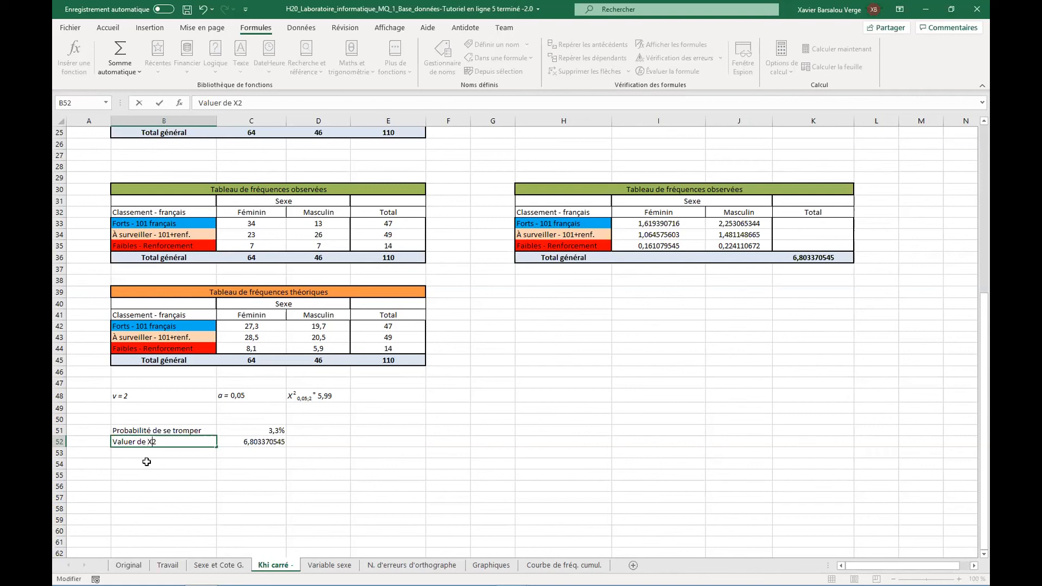
{"action": "key", "text": "ctrl+s"}
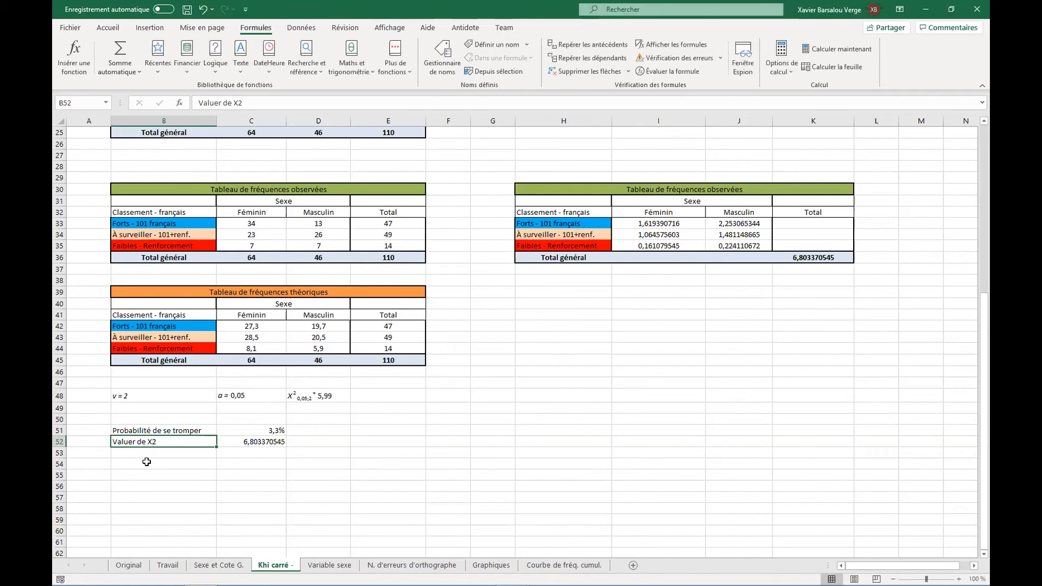
{"action": "key", "text": "Return"}
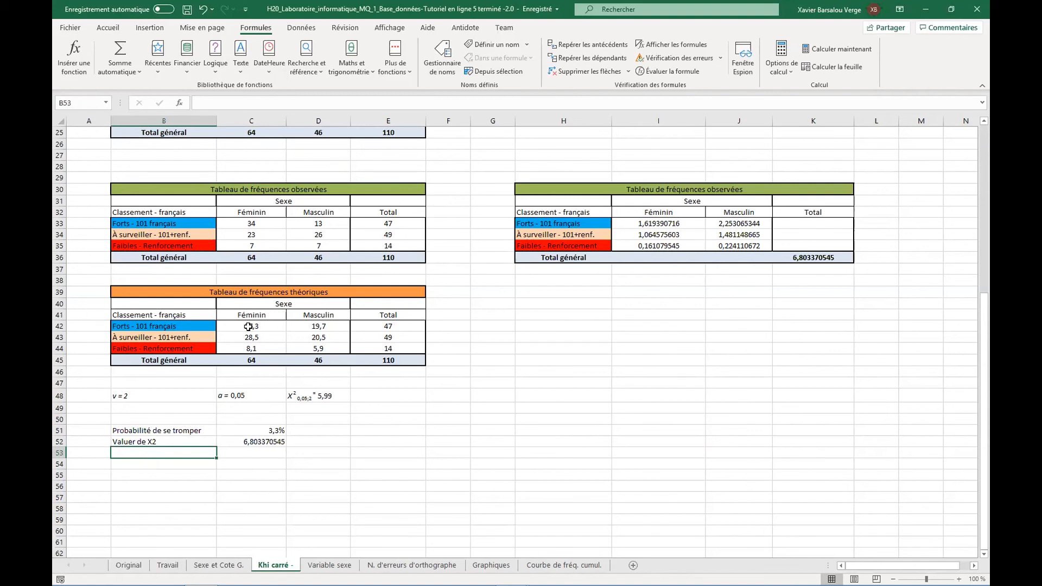
{"action": "left_click", "coordinate": [156, 326]}
{"action": "left_click", "coordinate": [162, 337]}
{"action": "left_click", "coordinate": [163, 348]}
Step: Label cell B56 "Coefficient V de Cramér"
{"action": "left_click", "coordinate": [148, 467]}
{"action": "left_click", "coordinate": [144, 482]}
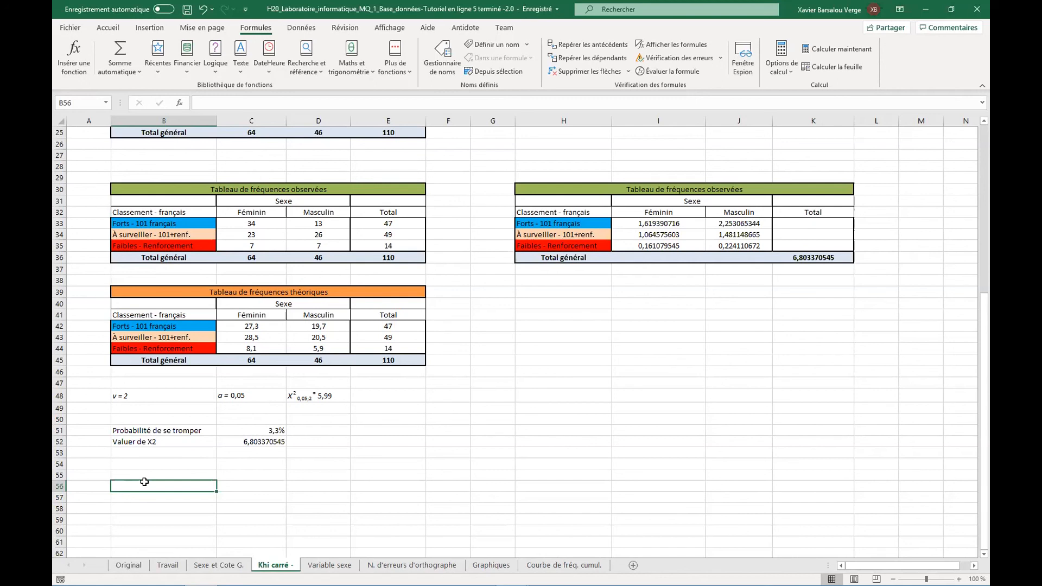
{"action": "type", "text": "C"}
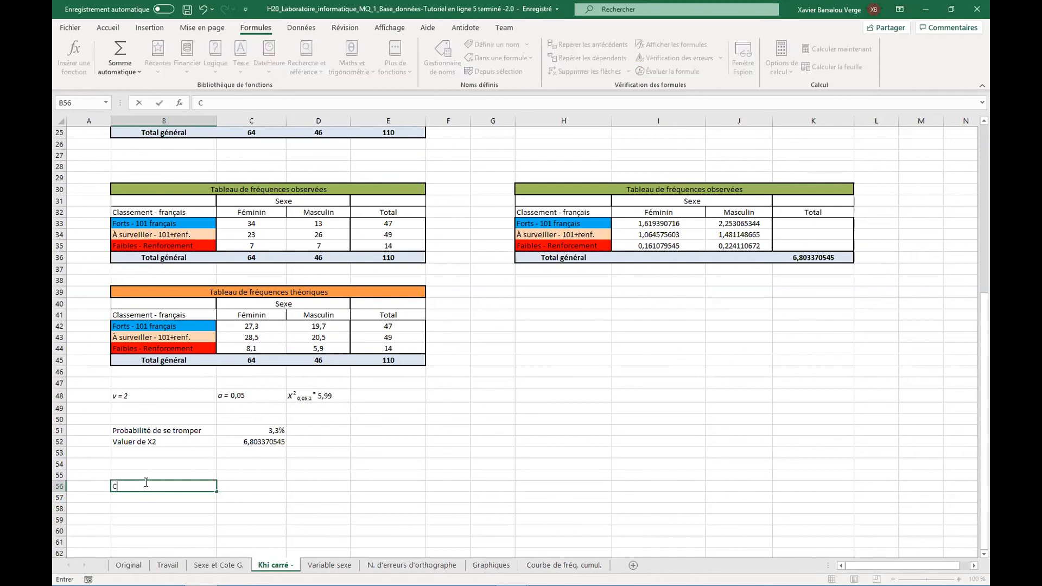
{"action": "type", "text": "oefficient V de Cramér"}
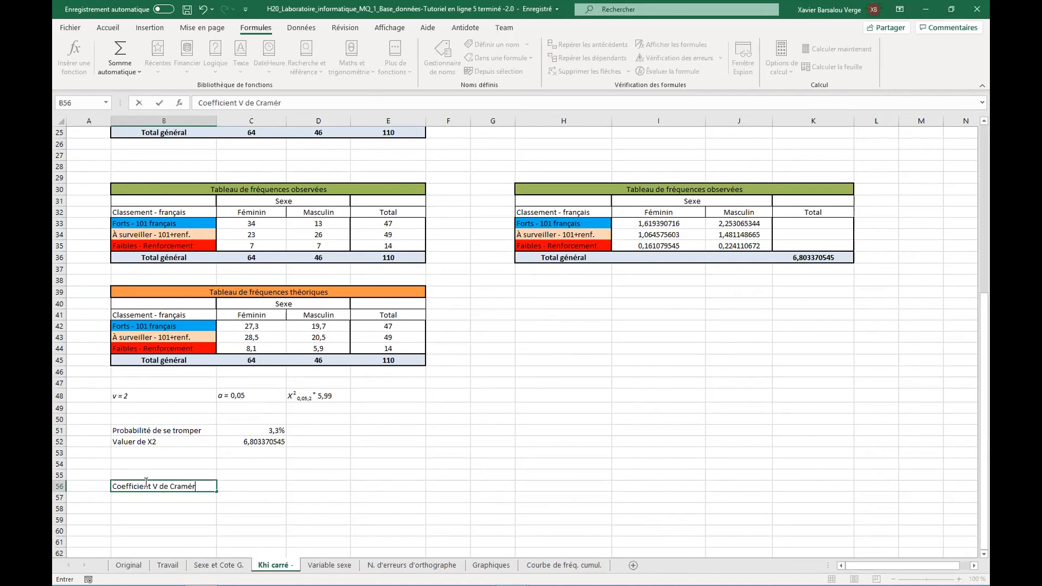
{"action": "key", "text": "Tab"}
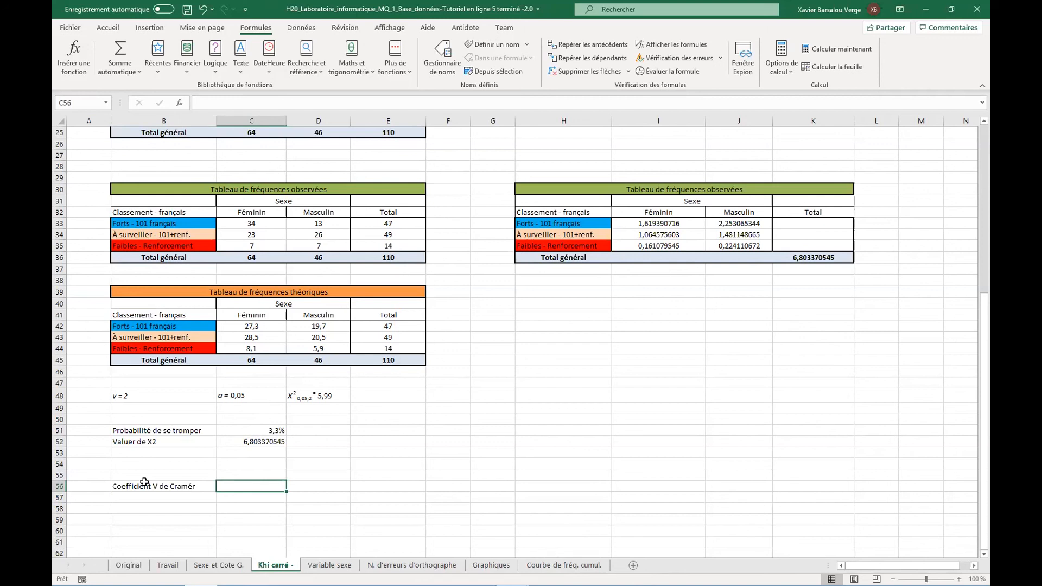
Step: Compute Cramér's V in C56 with the formula =RACINE(C52/(E45*(2-1)))
{"action": "type", "text": "="}
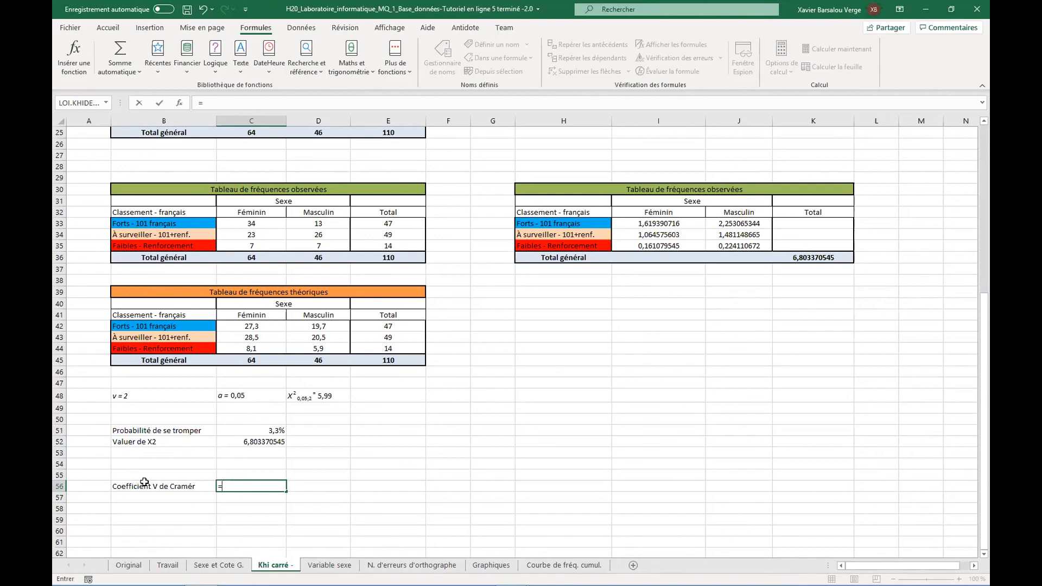
{"action": "type", "text": "R"}
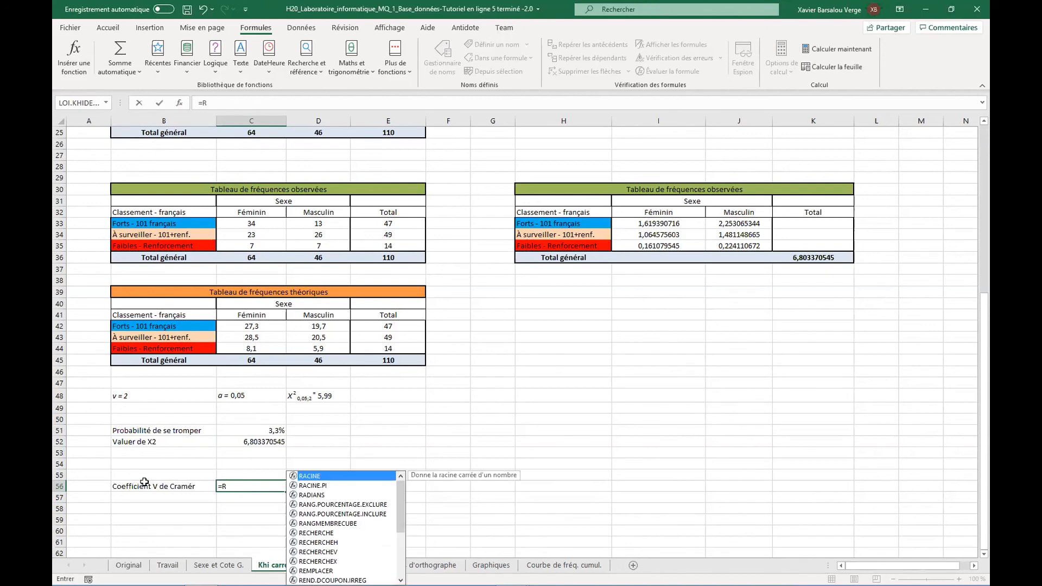
{"action": "type", "text": "ACINE"}
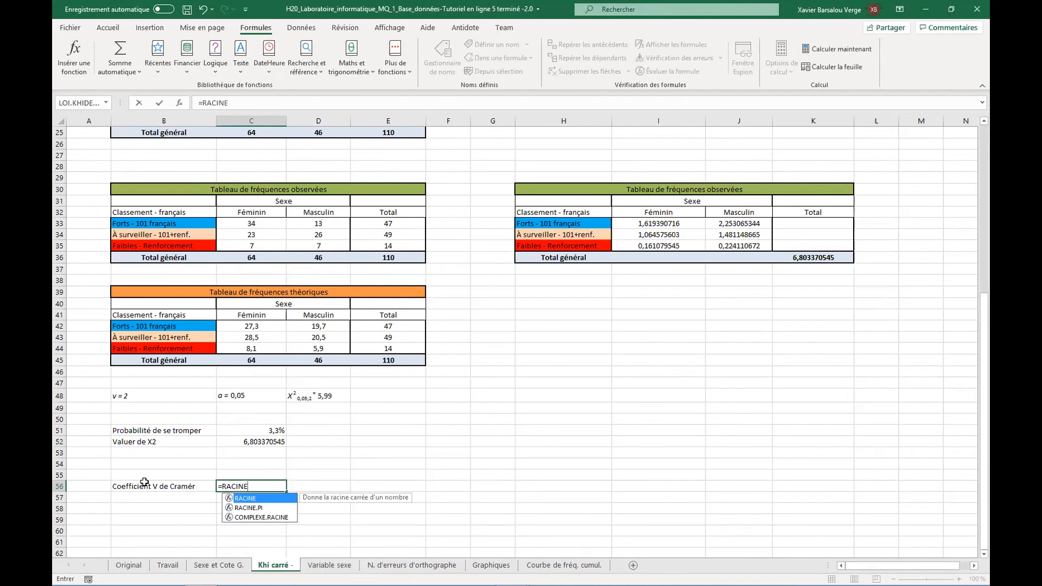
{"action": "double_click", "coordinate": [247, 499]}
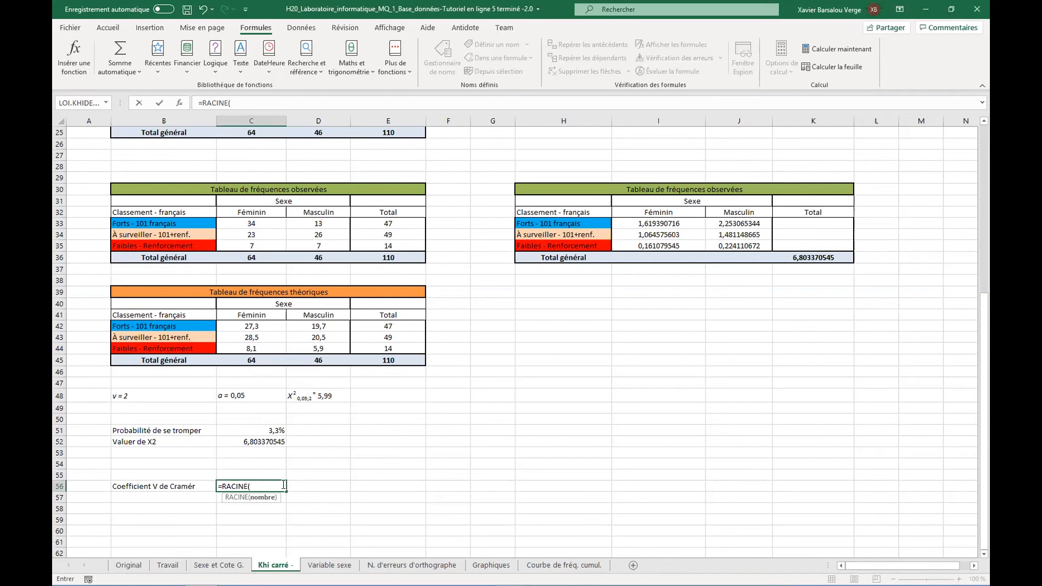
{"action": "left_click", "coordinate": [255, 442]}
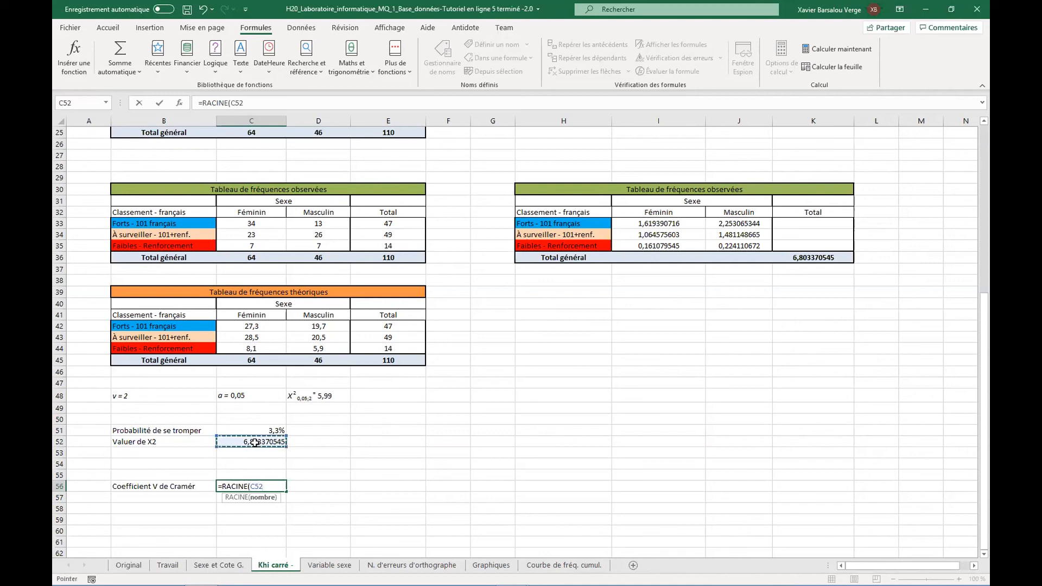
{"action": "type", "text": "/("}
{"action": "left_click", "coordinate": [391, 361]}
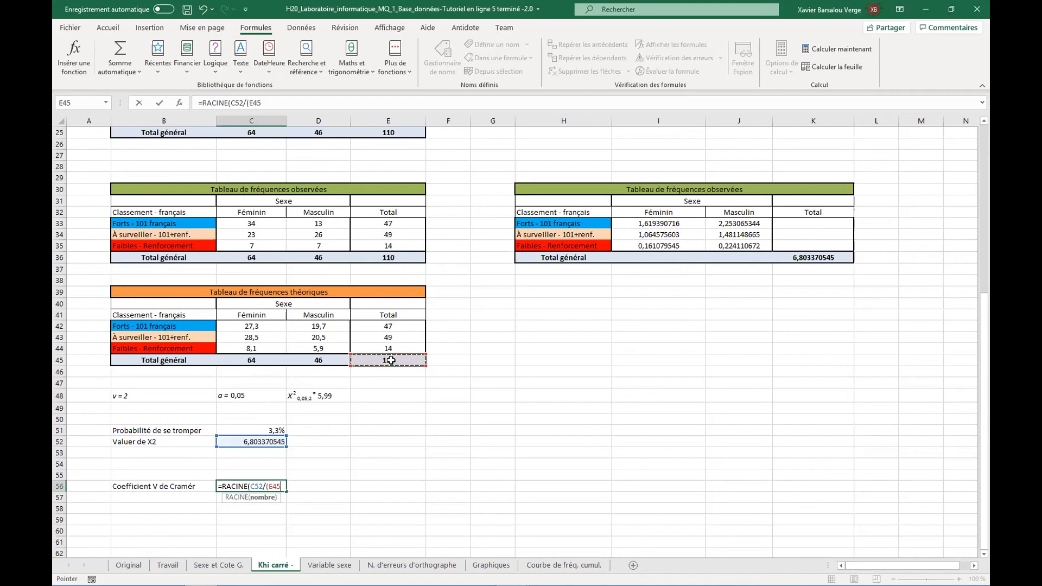
{"action": "type", "text": "*(2-1"}
{"action": "type", "text": "))"}
{"action": "key", "text": "ctrl+Return"}
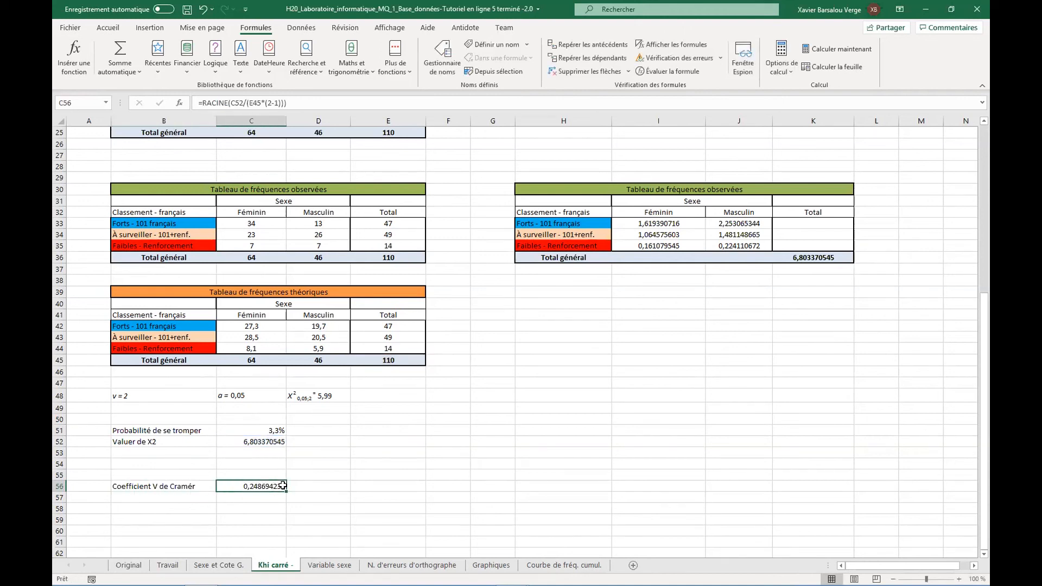
{"action": "left_click", "coordinate": [303, 103]}
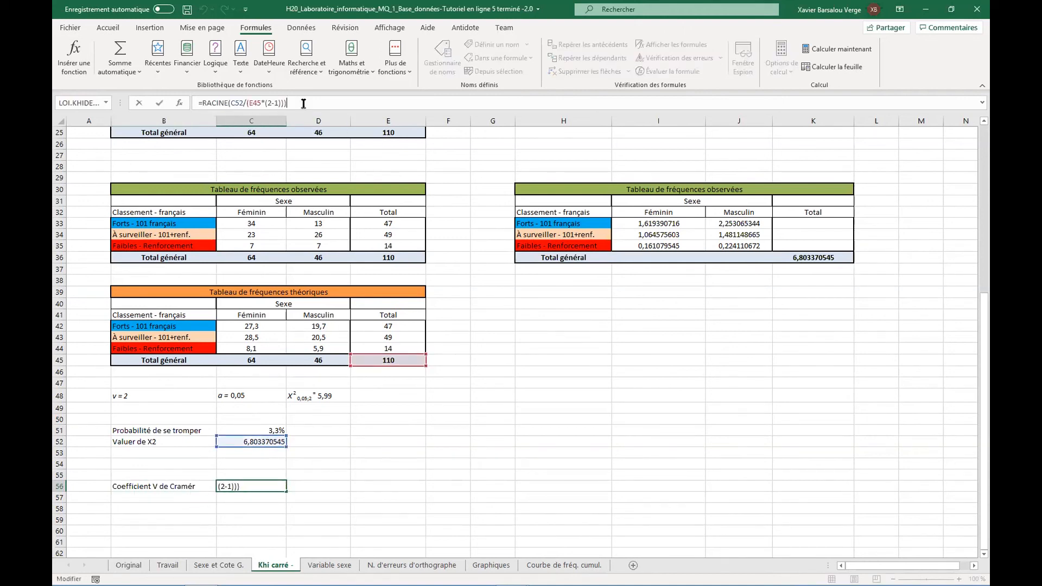
{"action": "key", "text": "Return"}
{"action": "key", "text": "Up"}
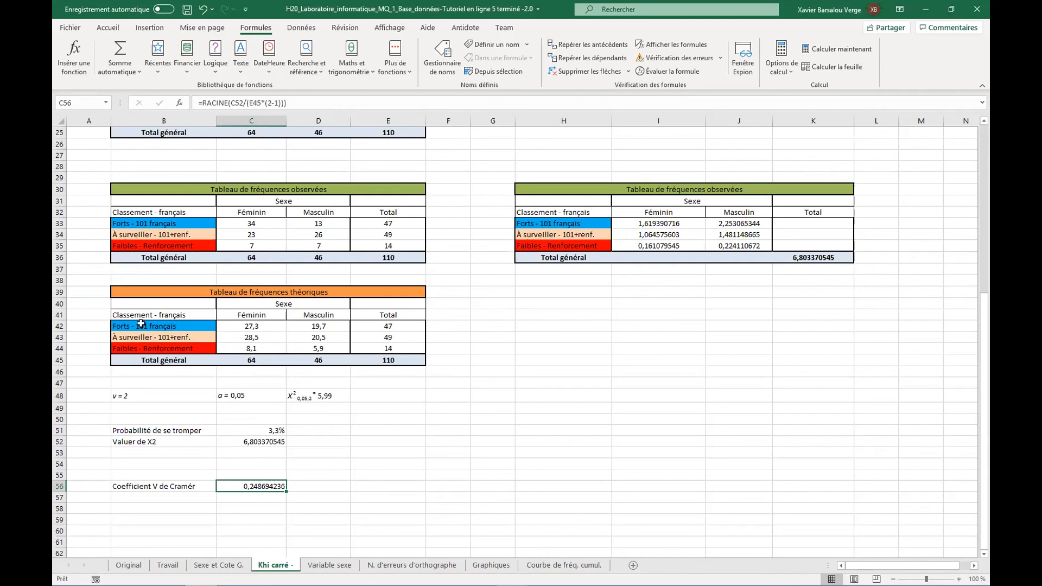
Step: Label cell B57 "Interpréter", directly below the Cramér coefficient label
{"action": "left_click", "coordinate": [144, 498]}
{"action": "type", "text": "Int"}
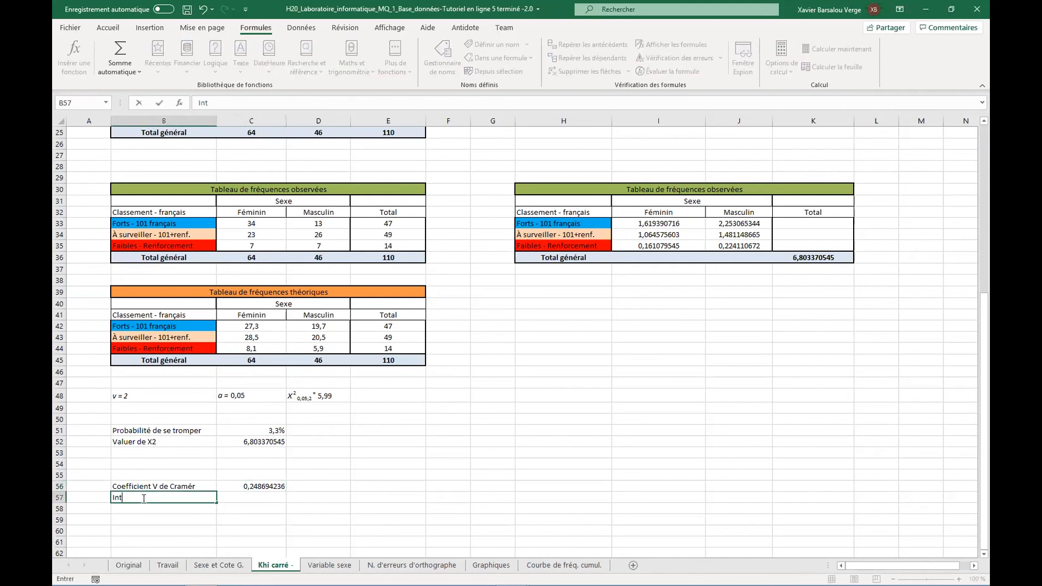
{"action": "type", "text": "erpréter"}
{"action": "key", "text": "Tab"}
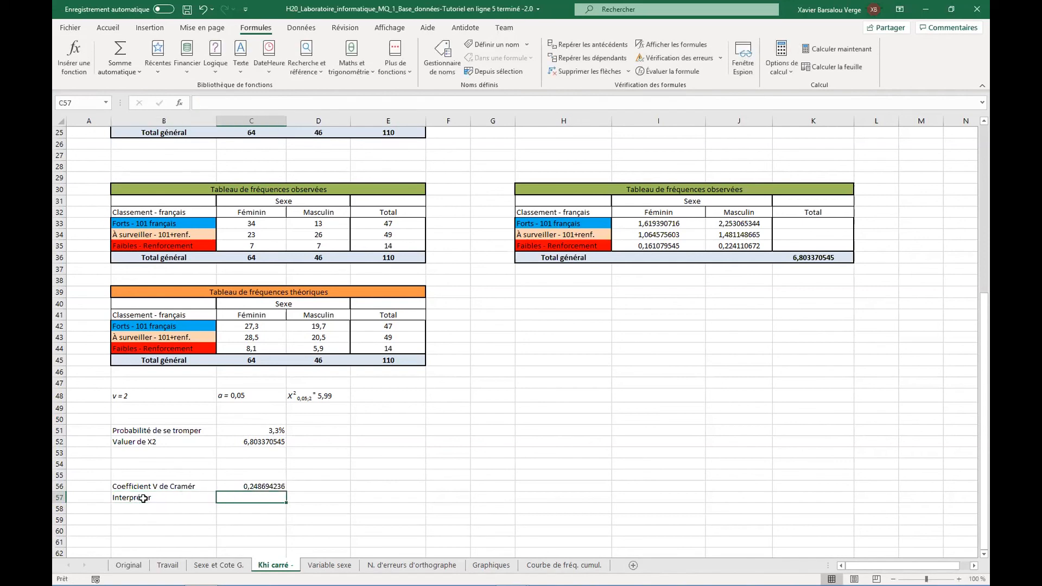
Step: Enter the interpretation "Lien entre mes variables est fort" in C57
{"action": "type", "text": "L"}
{"action": "type", "text": "ien entrr"}
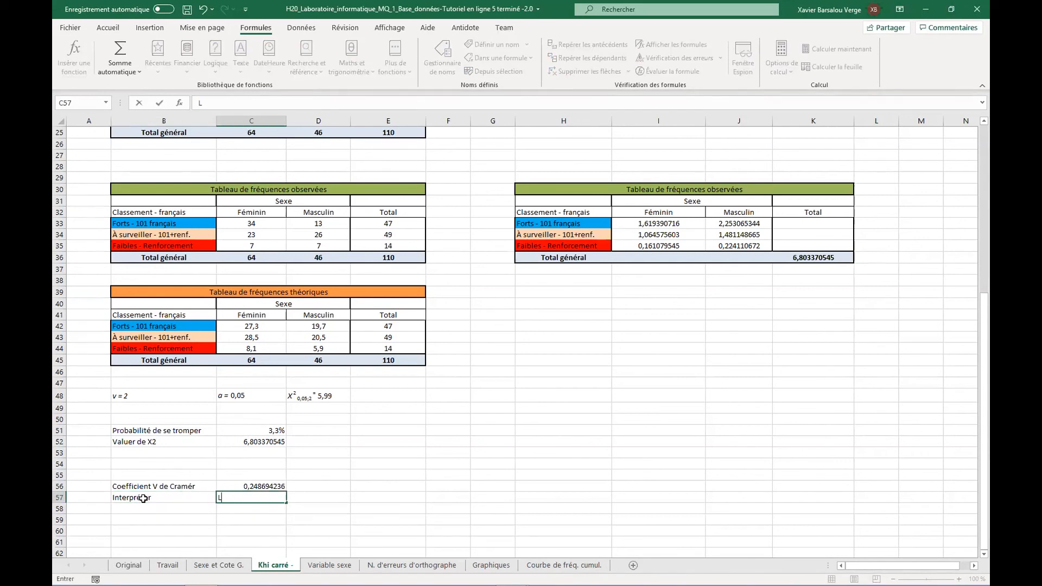
{"action": "type", "text": "e me"}
{"action": "key", "text": "BackSpace"}
{"action": "key", "text": "BackSpace"}
{"action": "key", "text": "BackSpace"}
{"action": "key", "text": "BackSpace"}
{"action": "key", "text": "BackSpace"}
{"action": "type", "text": "e mes va"}
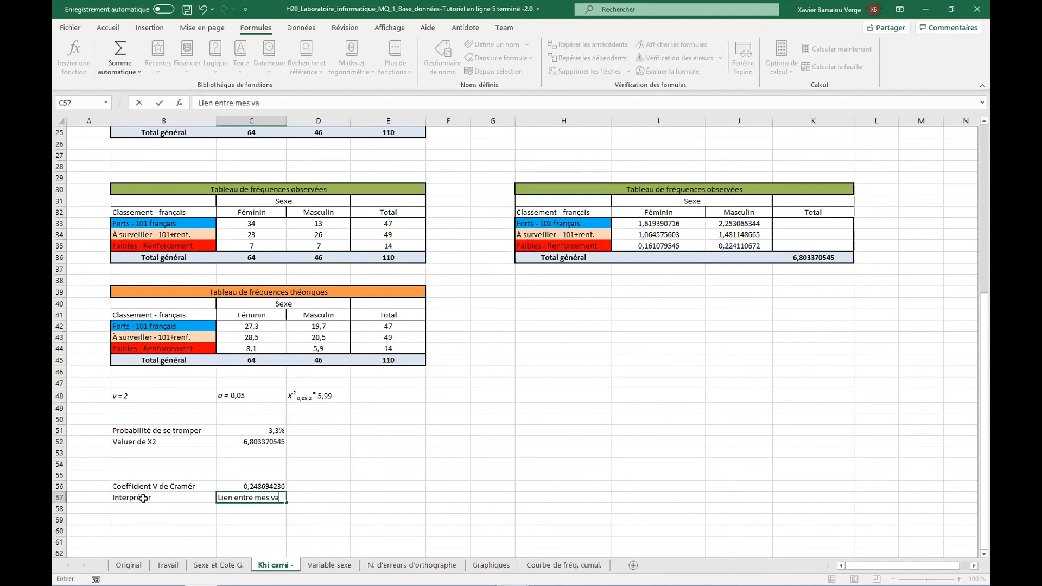
{"action": "type", "text": "riables est fort"}
{"action": "key", "text": "Return"}
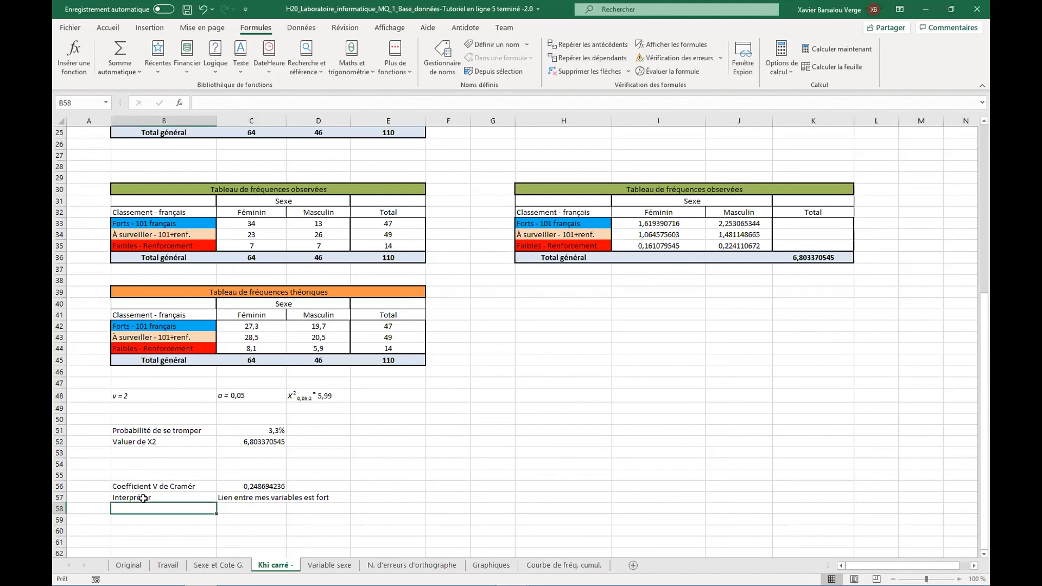